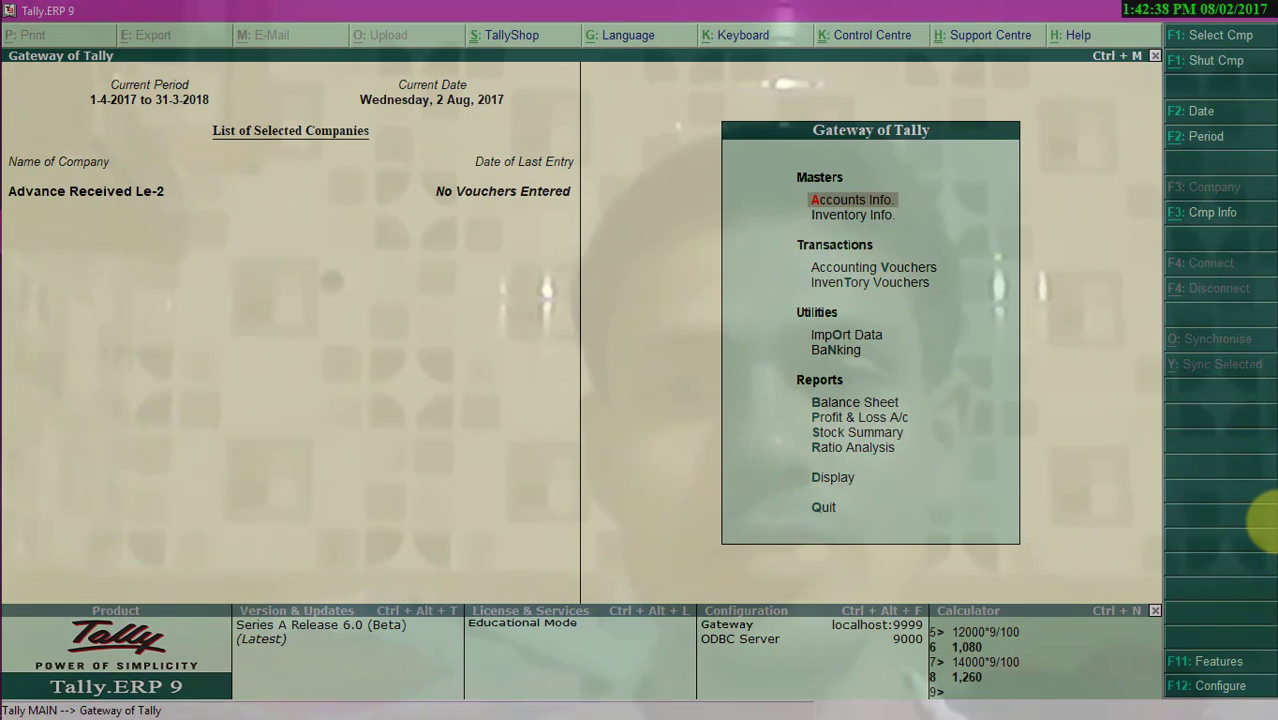
- Open accounting voucher creation from the Gateway of Tally
key(Down)
key(Down)
key(Down)
key(Up)
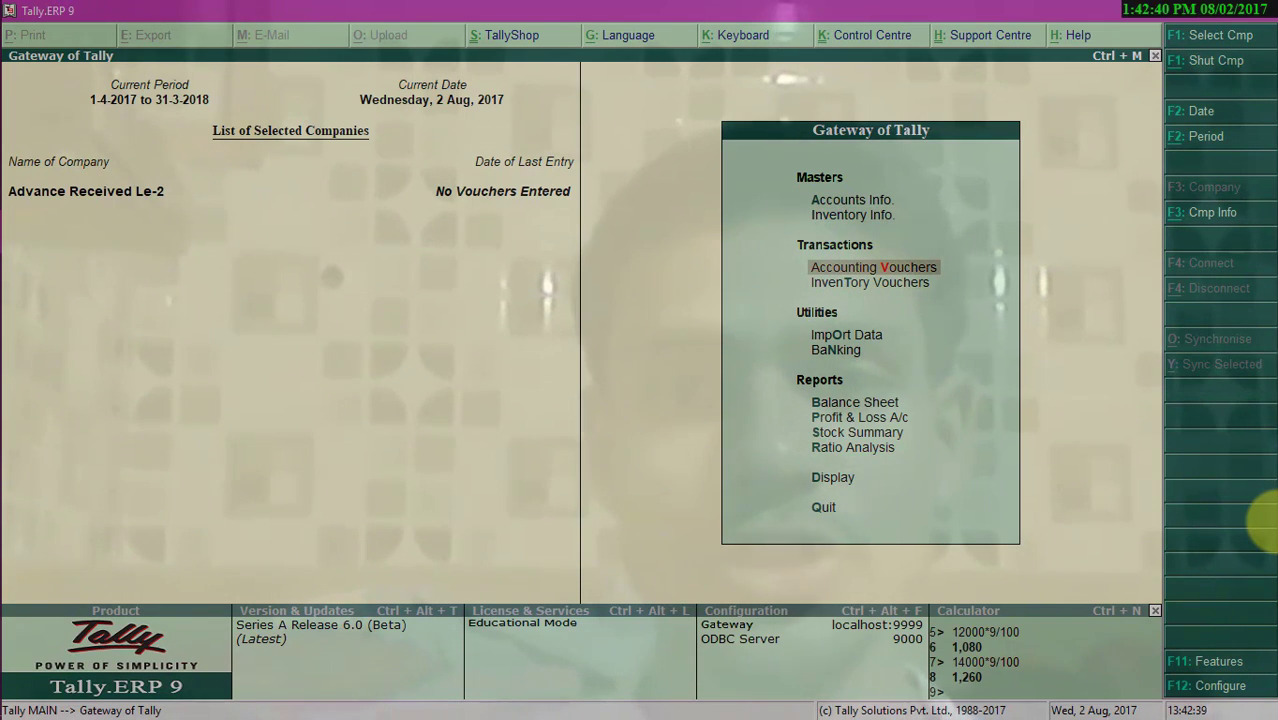
key(Return)
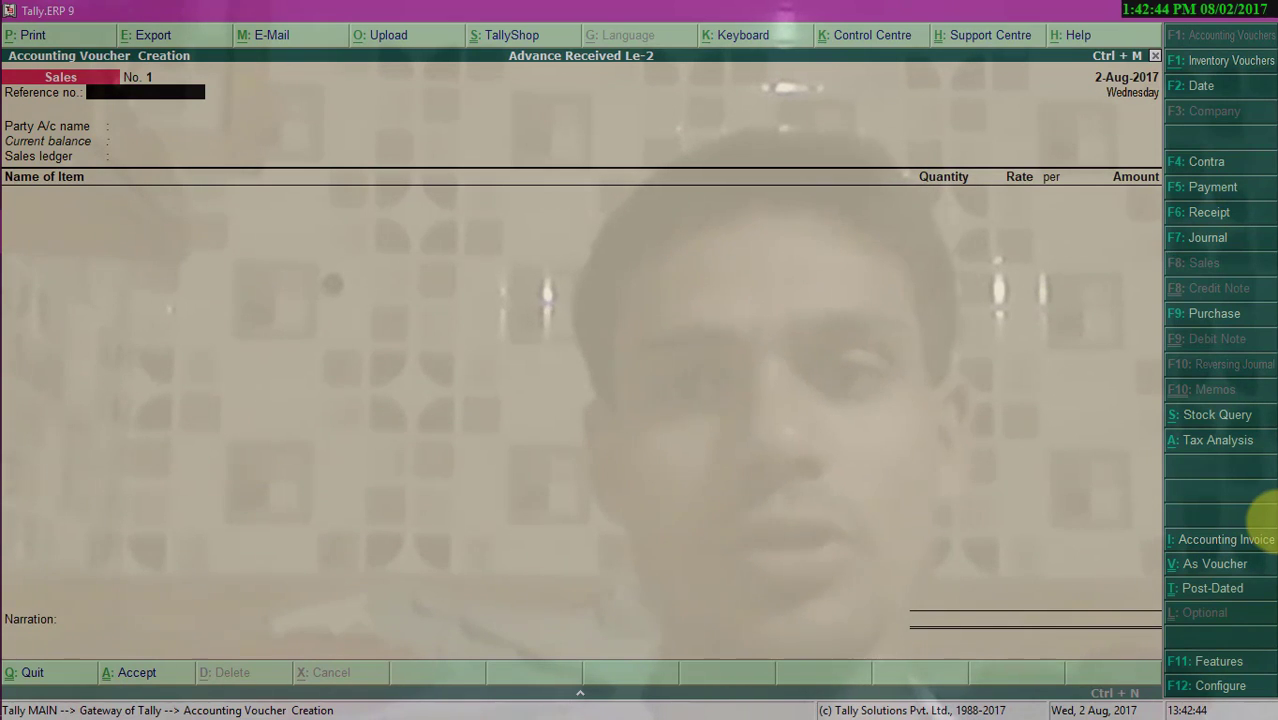
- Switch to a Receipt voucher and mark it as used for Advance Receipt
key(F6)
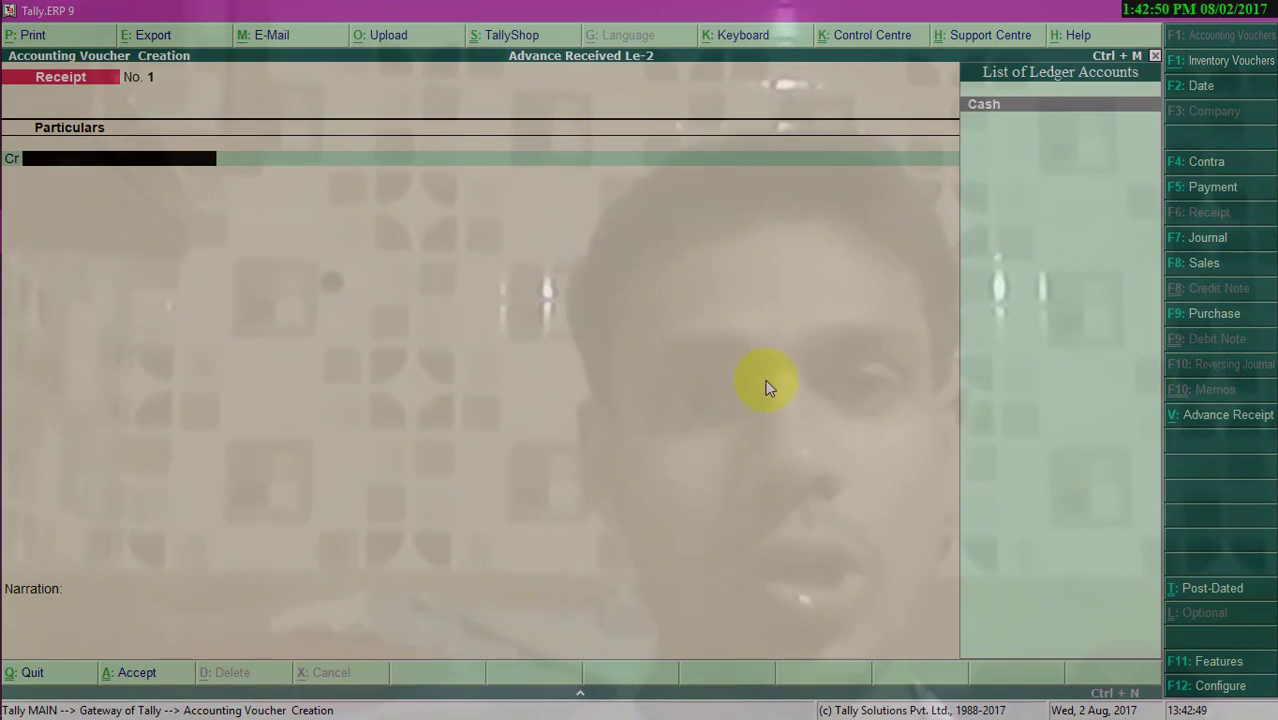
click(1224, 432)
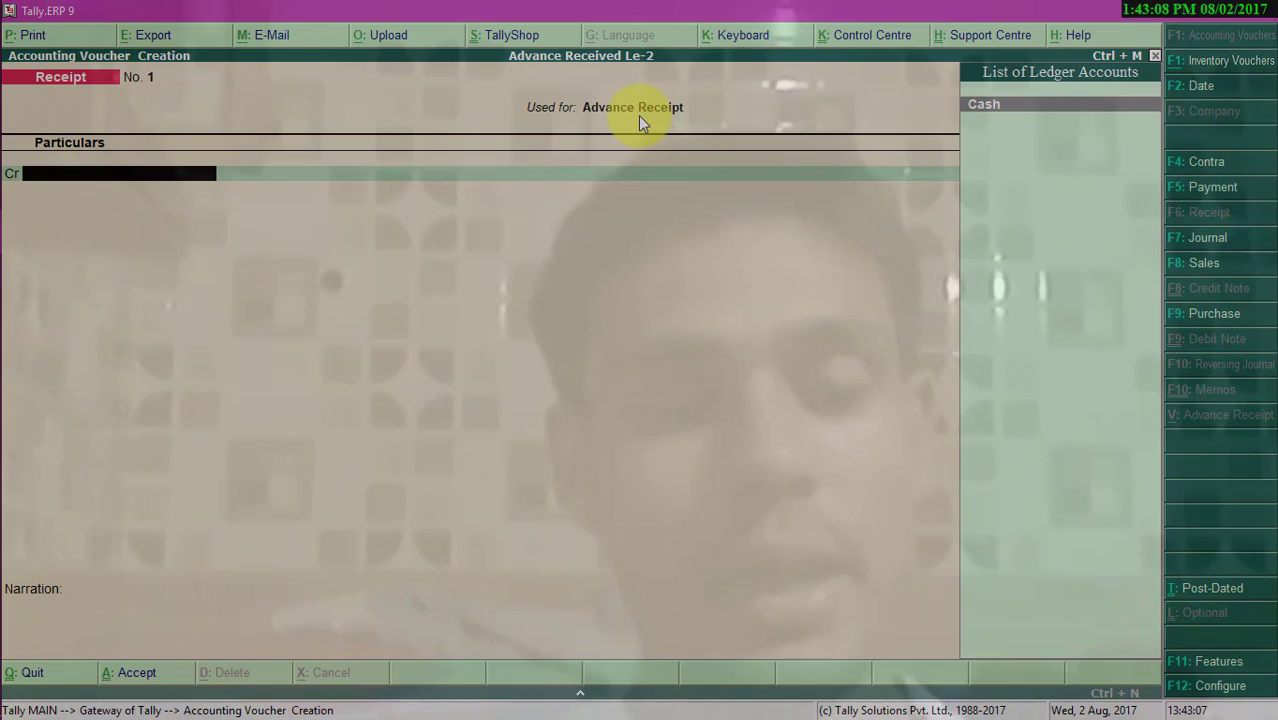
- Create a new party ledger with the customer's full name under the Sundry Debtors group
key(alt+c)
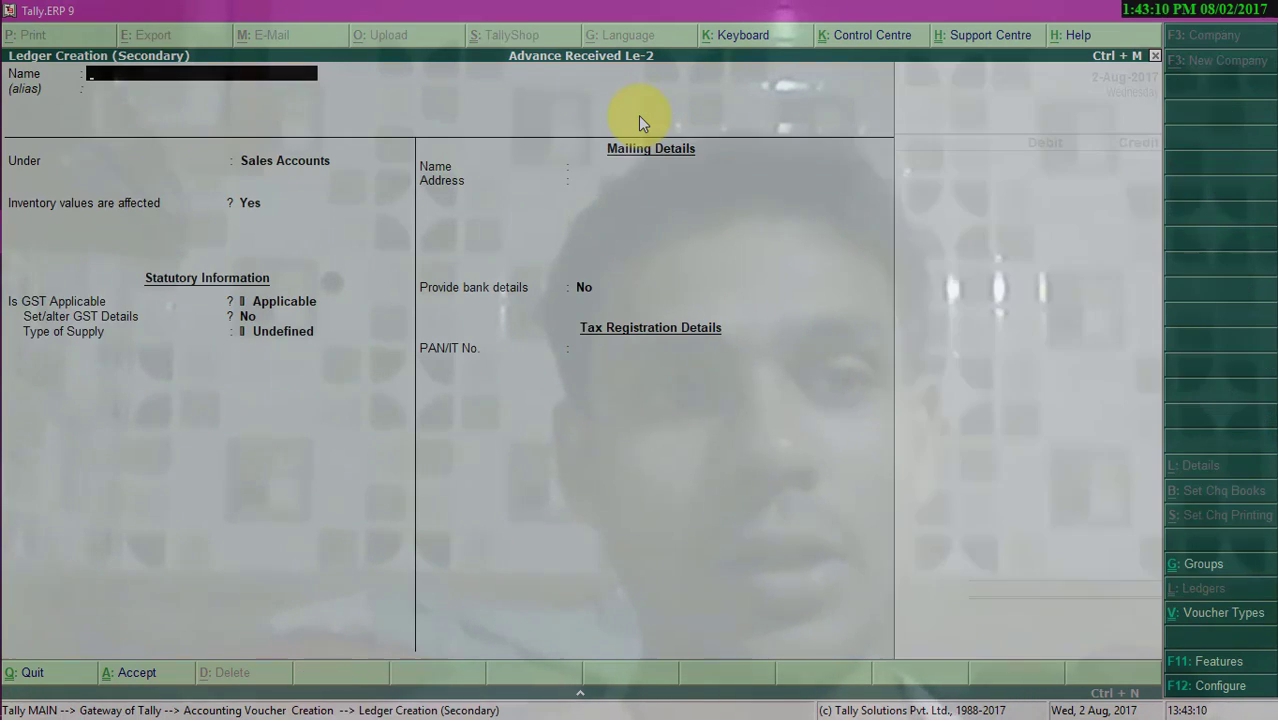
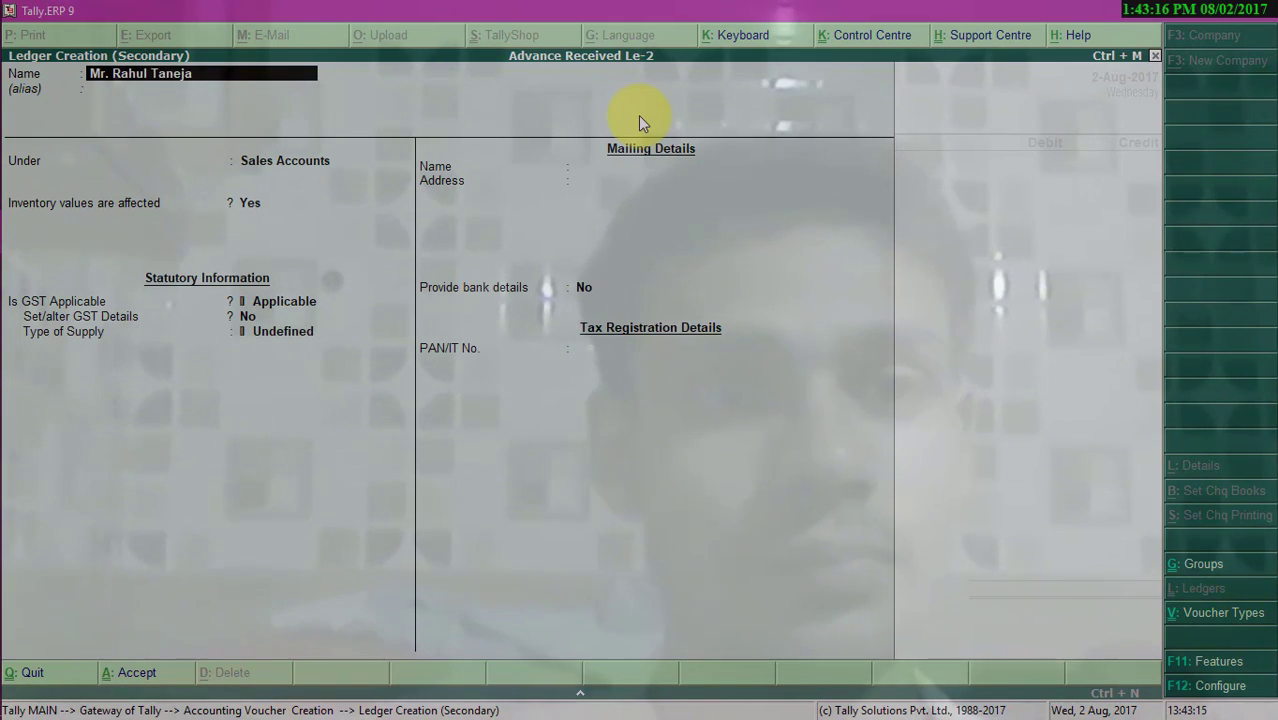
key(Return)
text(Su)
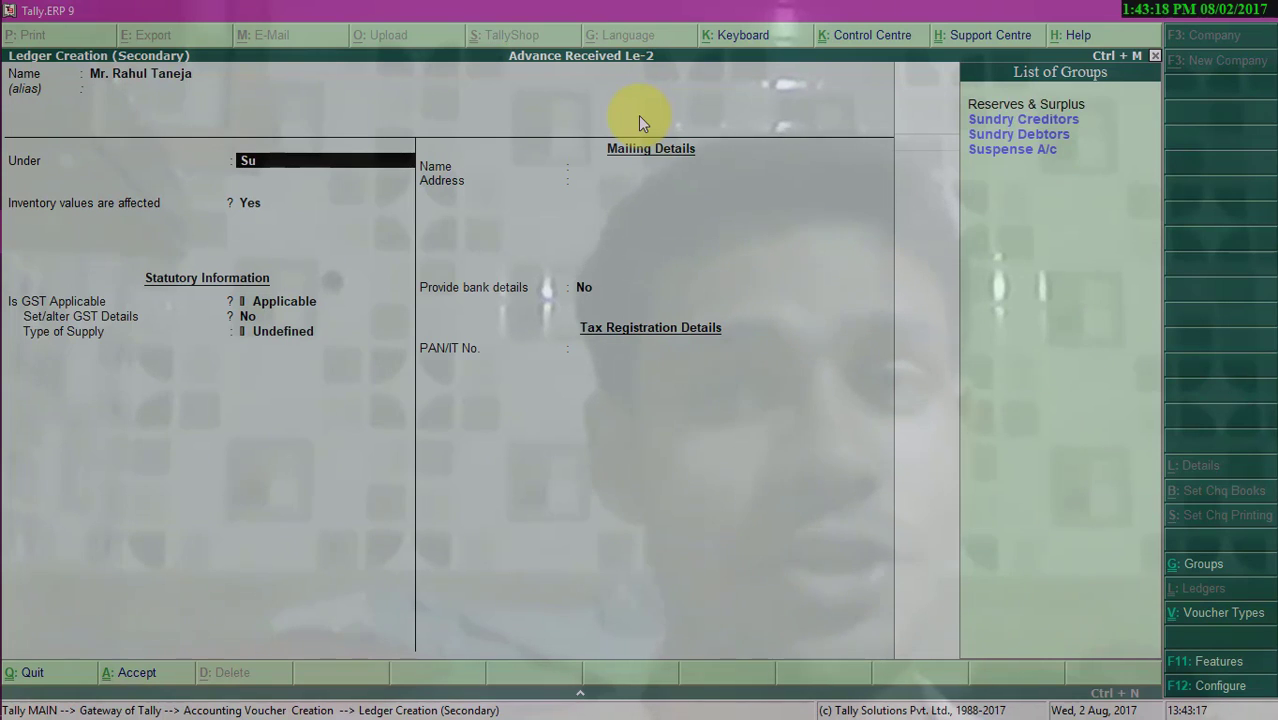
key(Down)
key(Return)
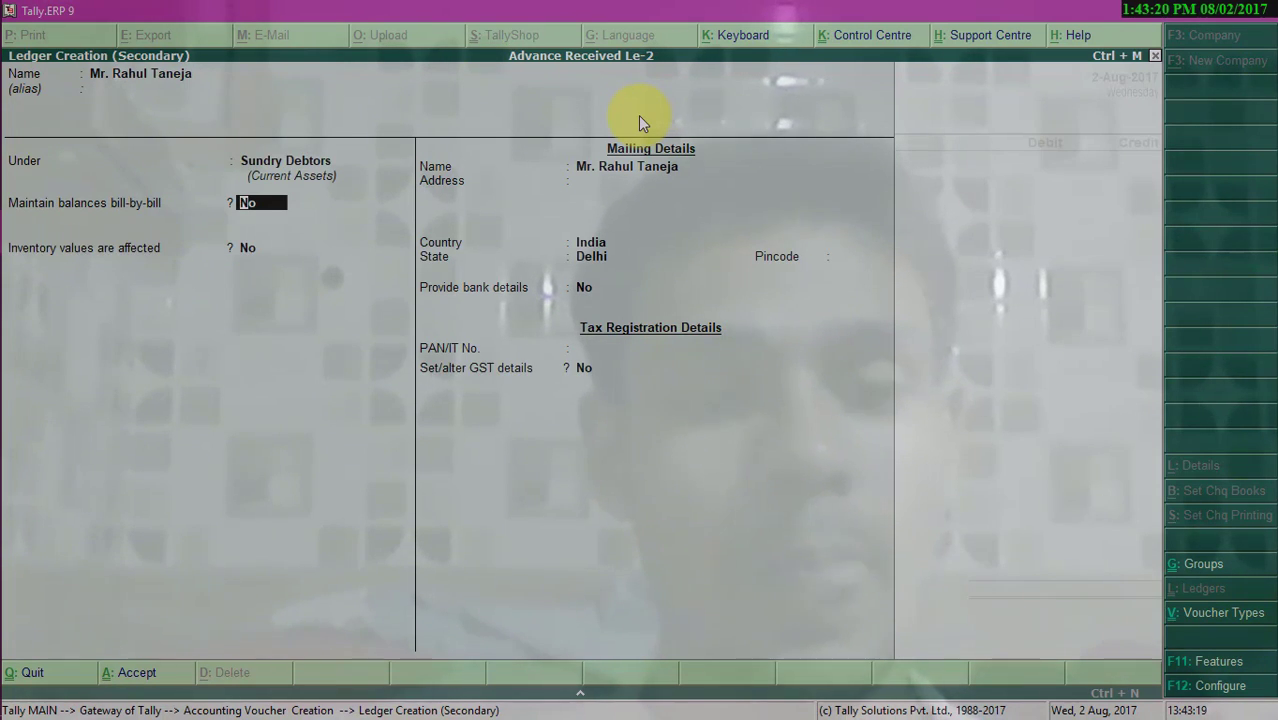
- Enable bill-by-bill balances for the ledger and accept the default credit, state and bank details
text(y)
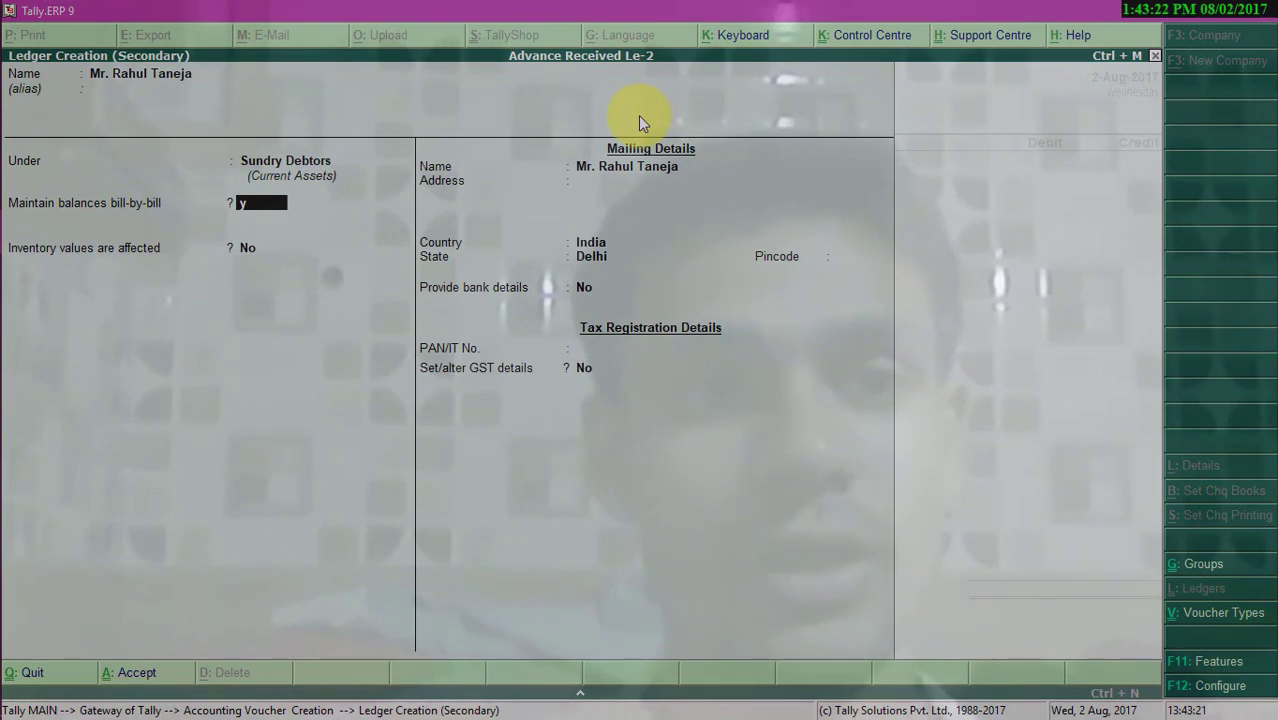
key(Return)
key(Return)
key(Return)
key(Return)
key(Return)
key(Return)
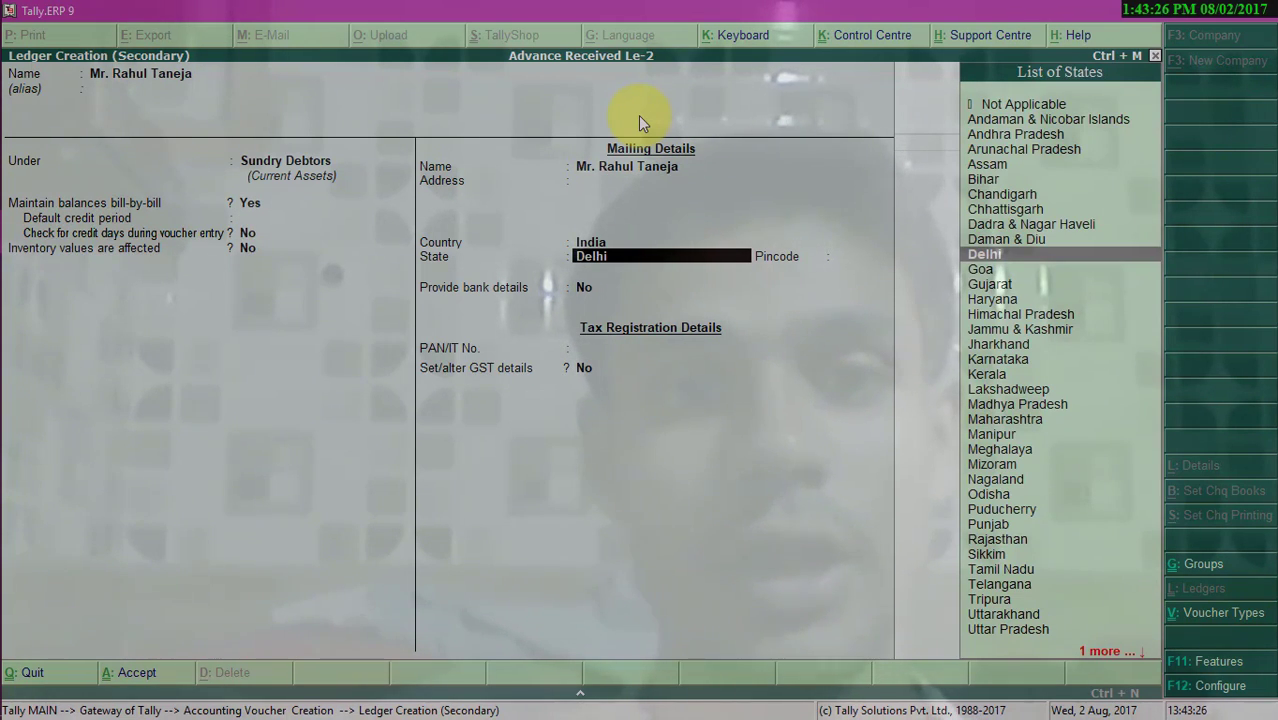
key(Return)
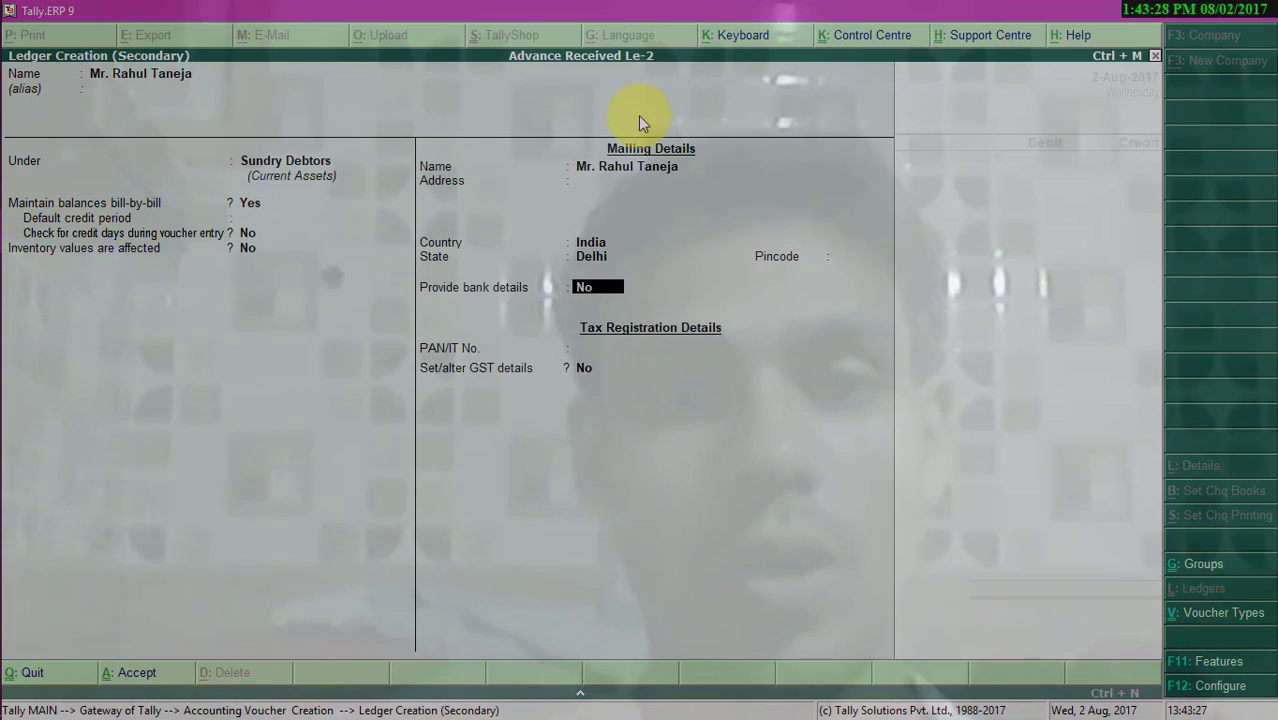
key(Return)
key(Return)
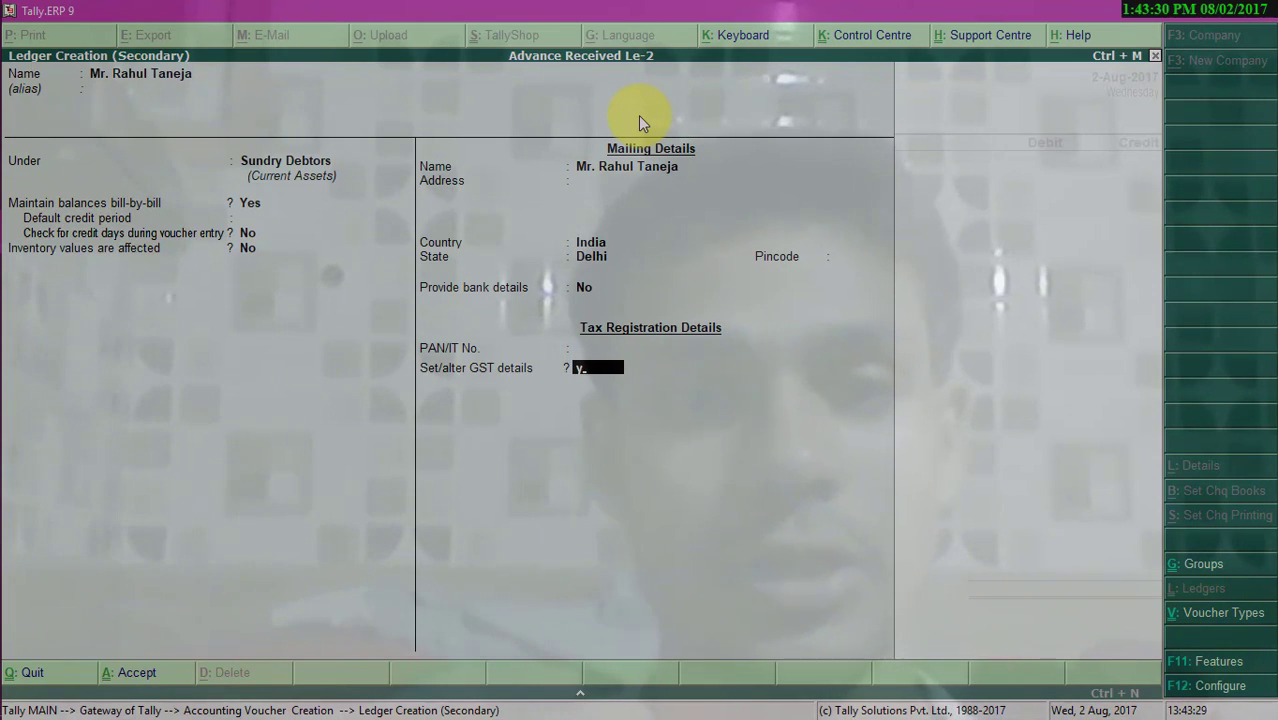
- Set GST registration type to Regular, enter the party's GSTIN, and save the new ledger
text(y)
key(Return)
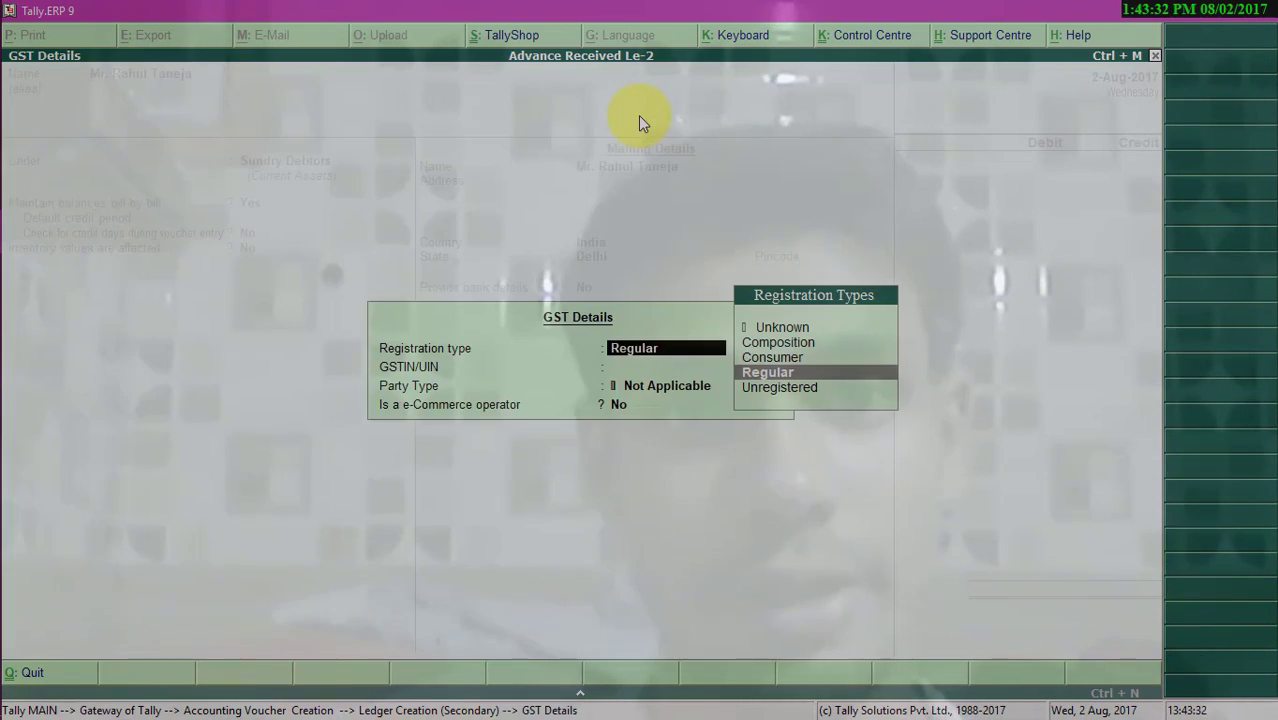
key(Return)
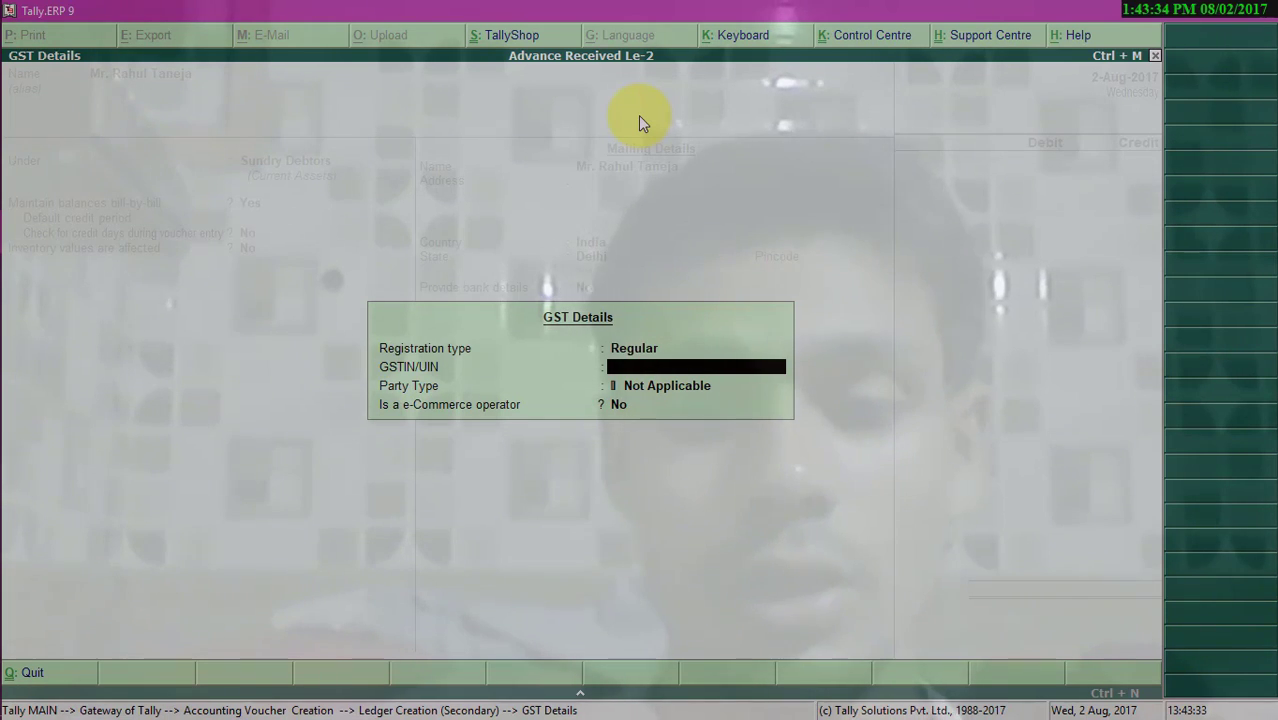
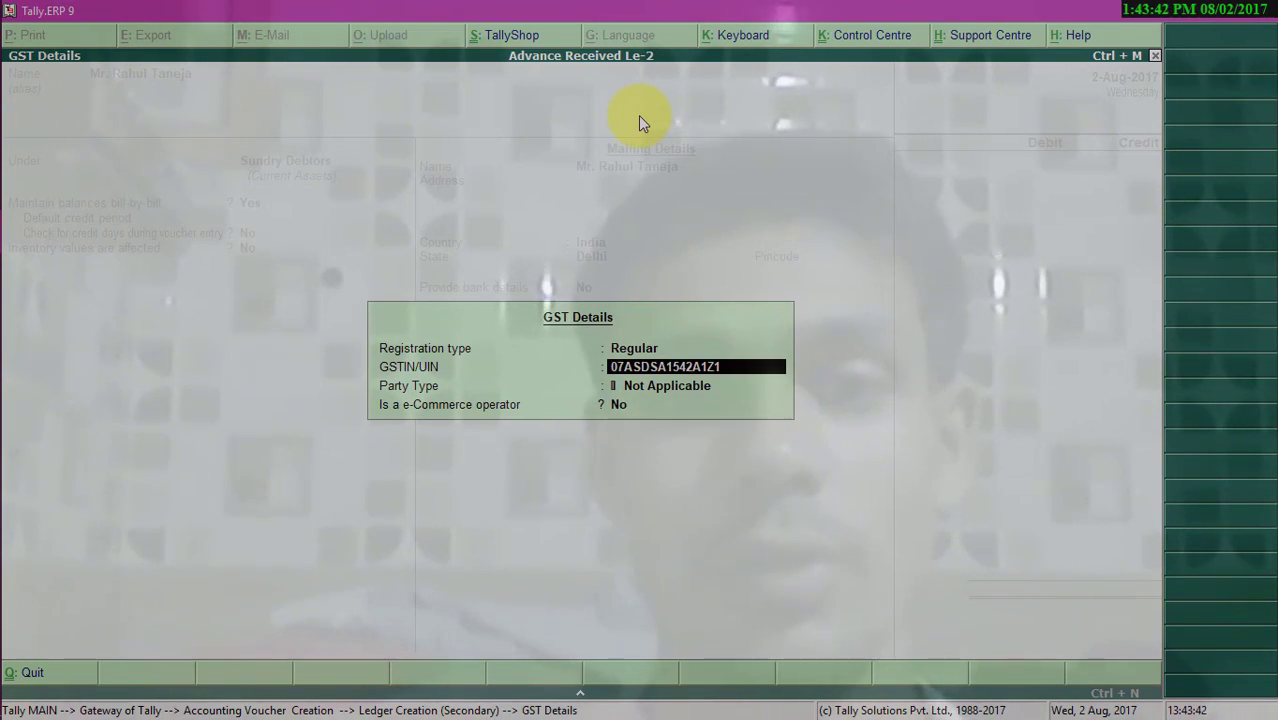
key(Return)
key(Return)
key(Return)
key(Return)
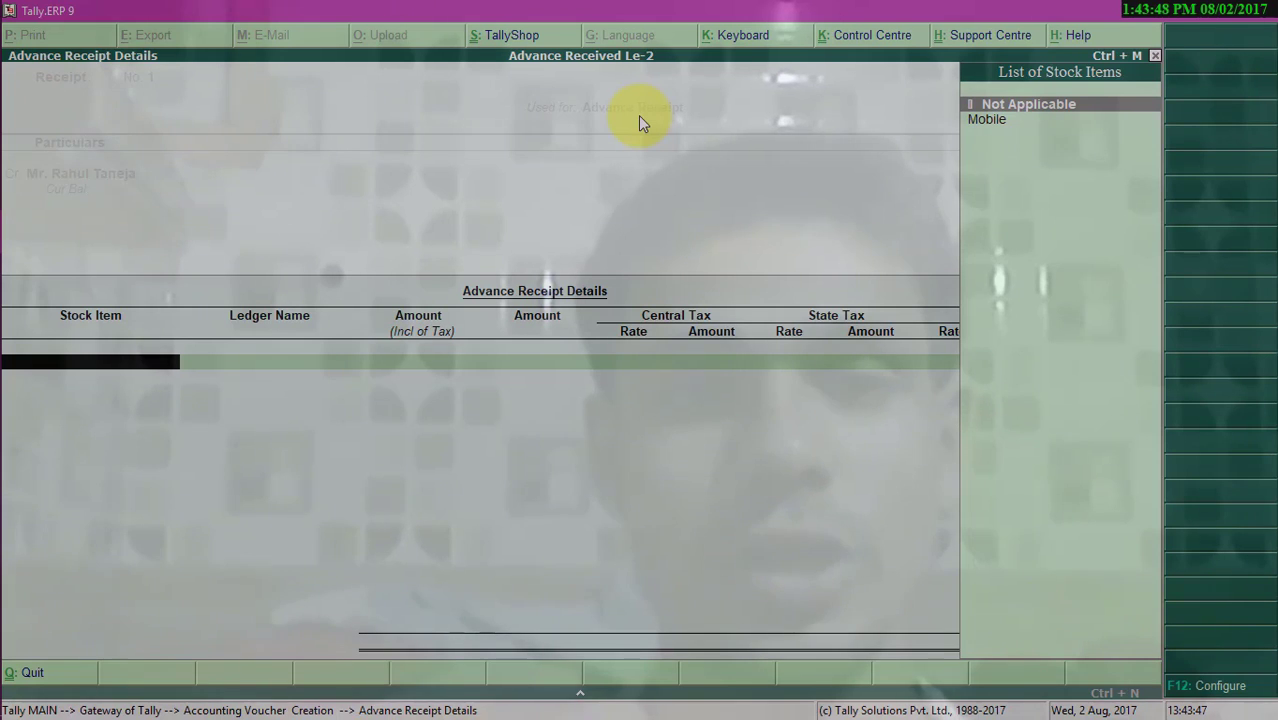
- Add stock item Mobile to the advance receipt details with a taxable amount of 8000
key(Down)
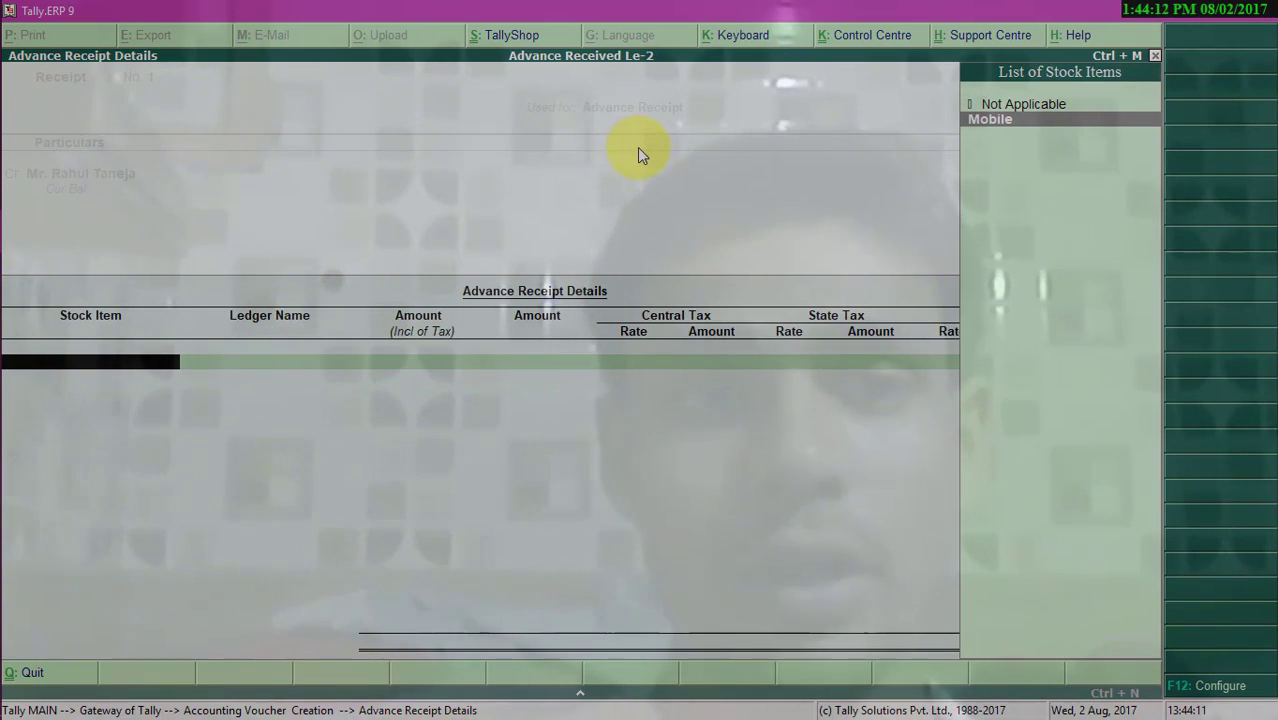
key(Return)
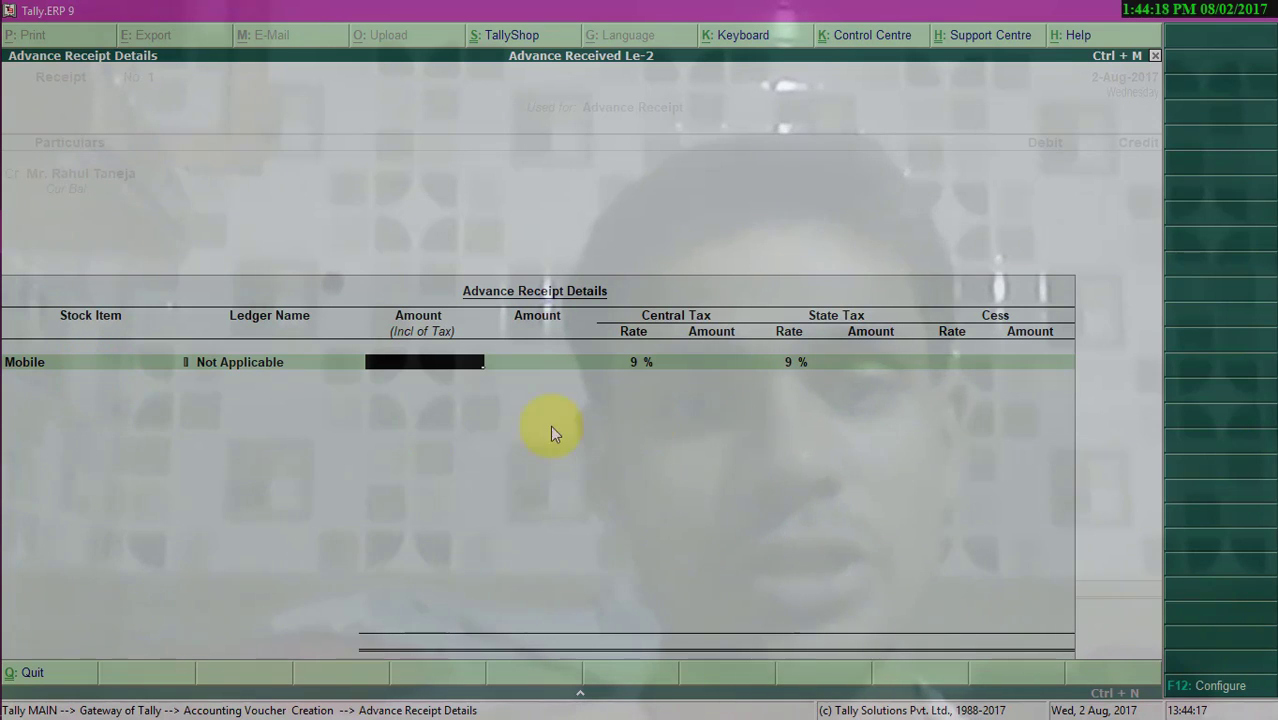
key(Return)
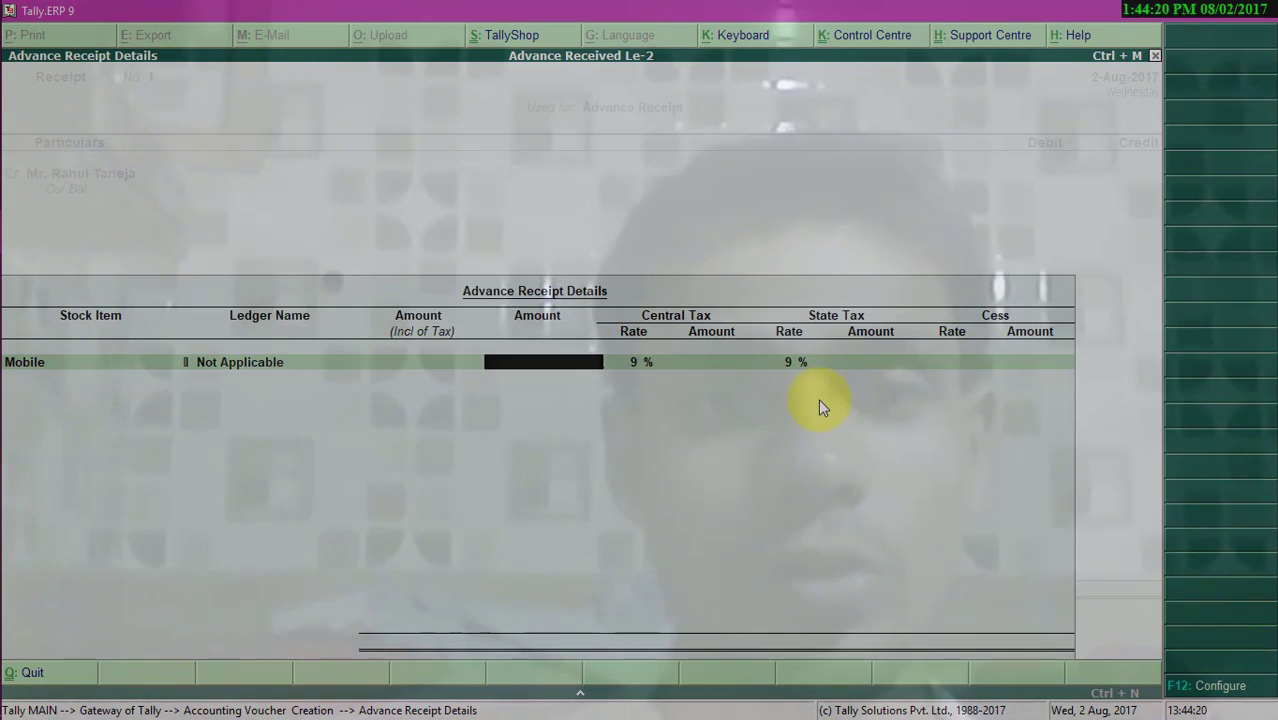
text(8000)
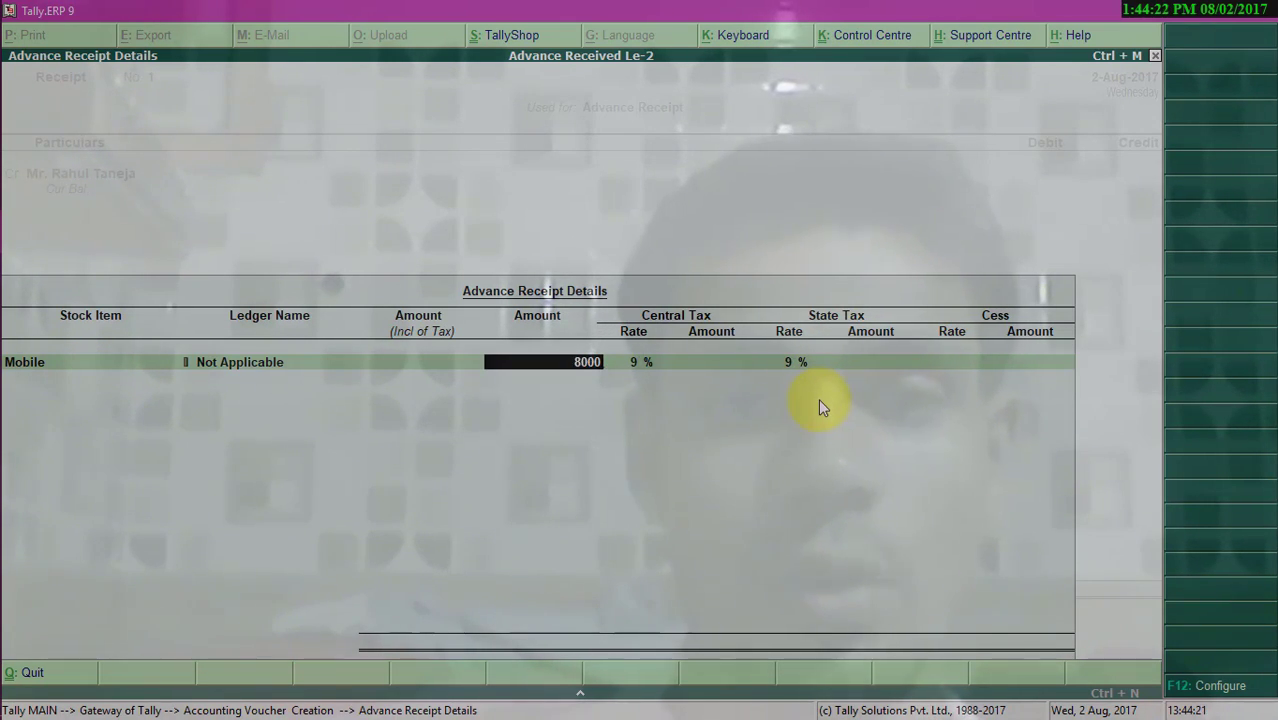
key(Return)
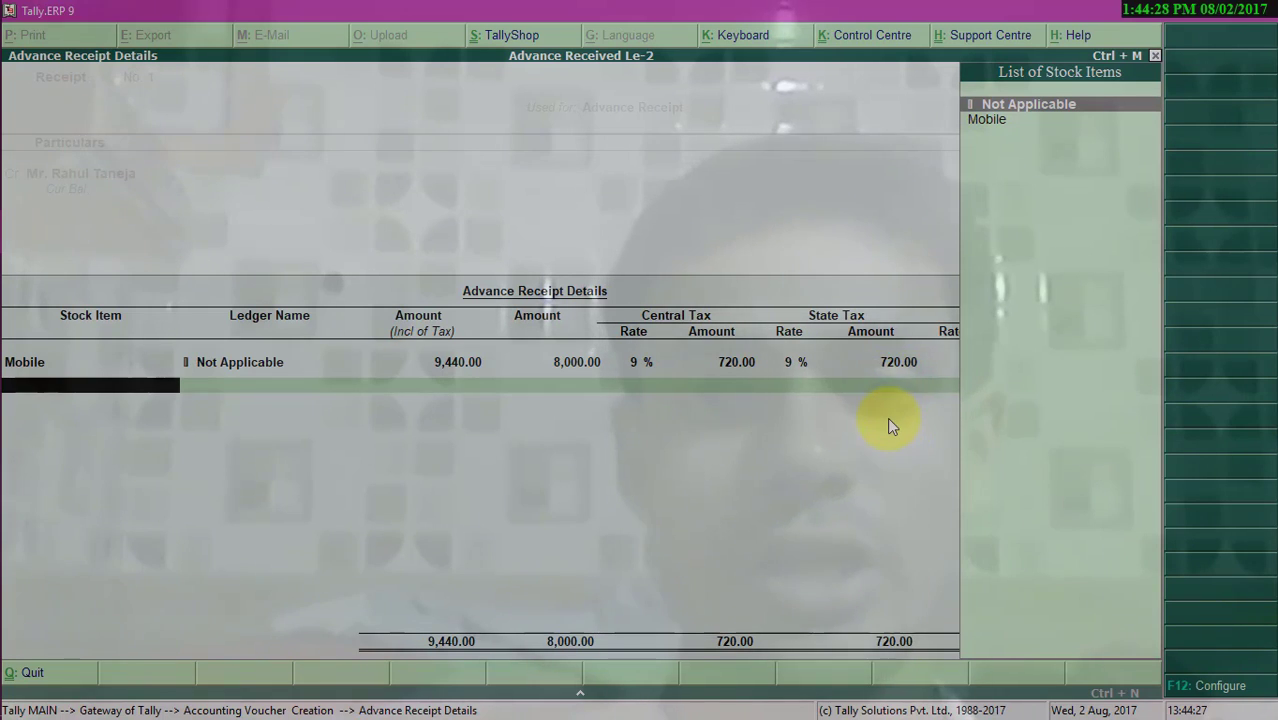
key(Return)
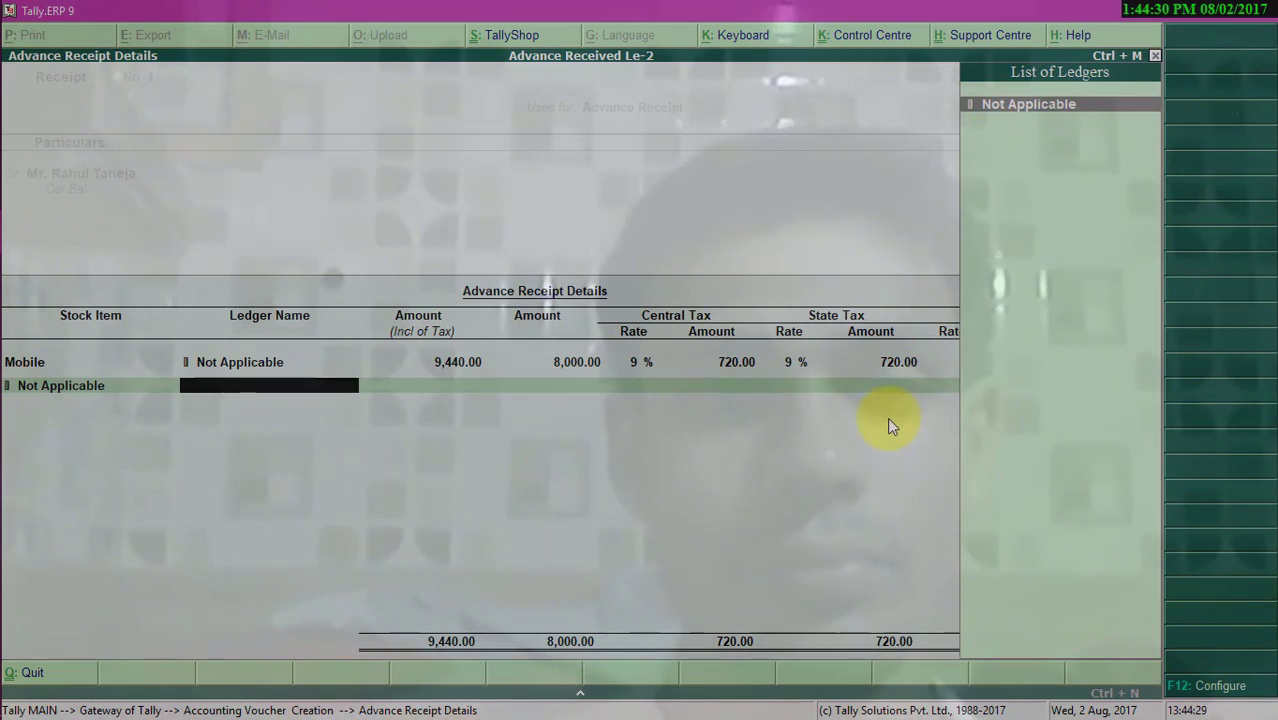
- Finish the advance details and record a bill-wise Advance reference named 0001 for the full amount
key(Return)
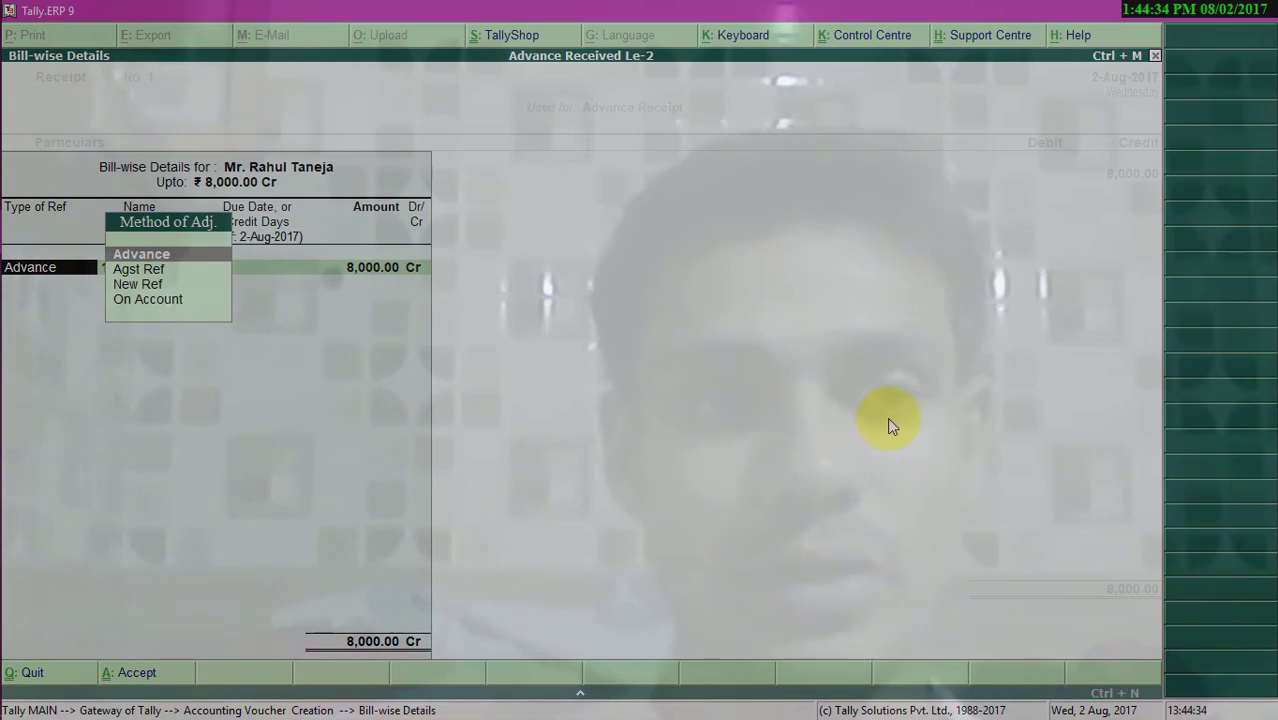
key(Return)
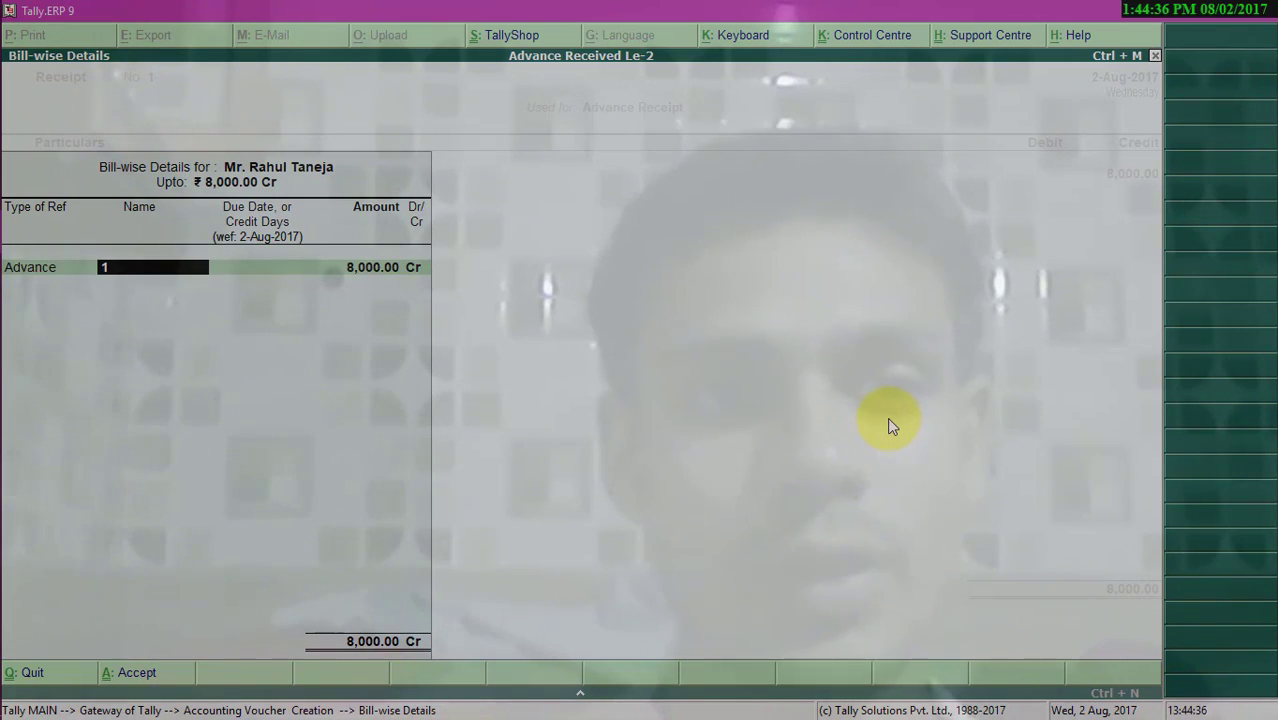
text(0001)
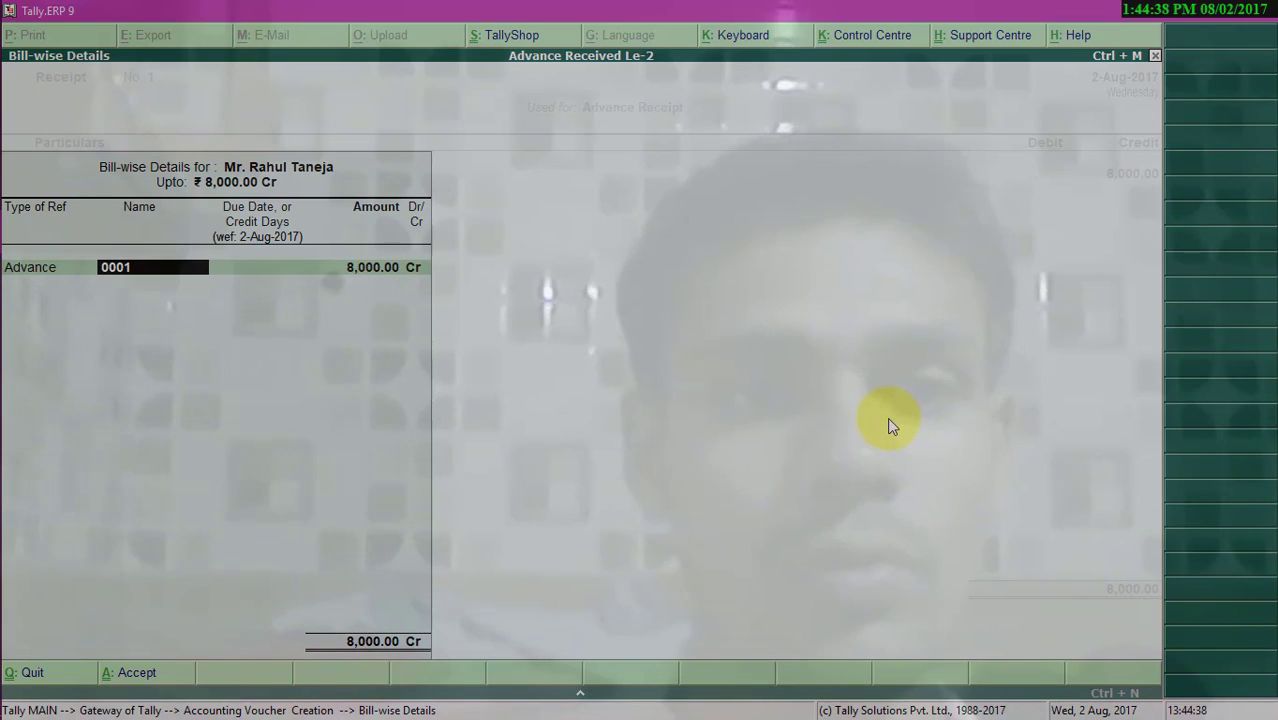
key(Return)
- Debit the Cash ledger for the receipt amount
key(Return)
key(Return)
key(Return)
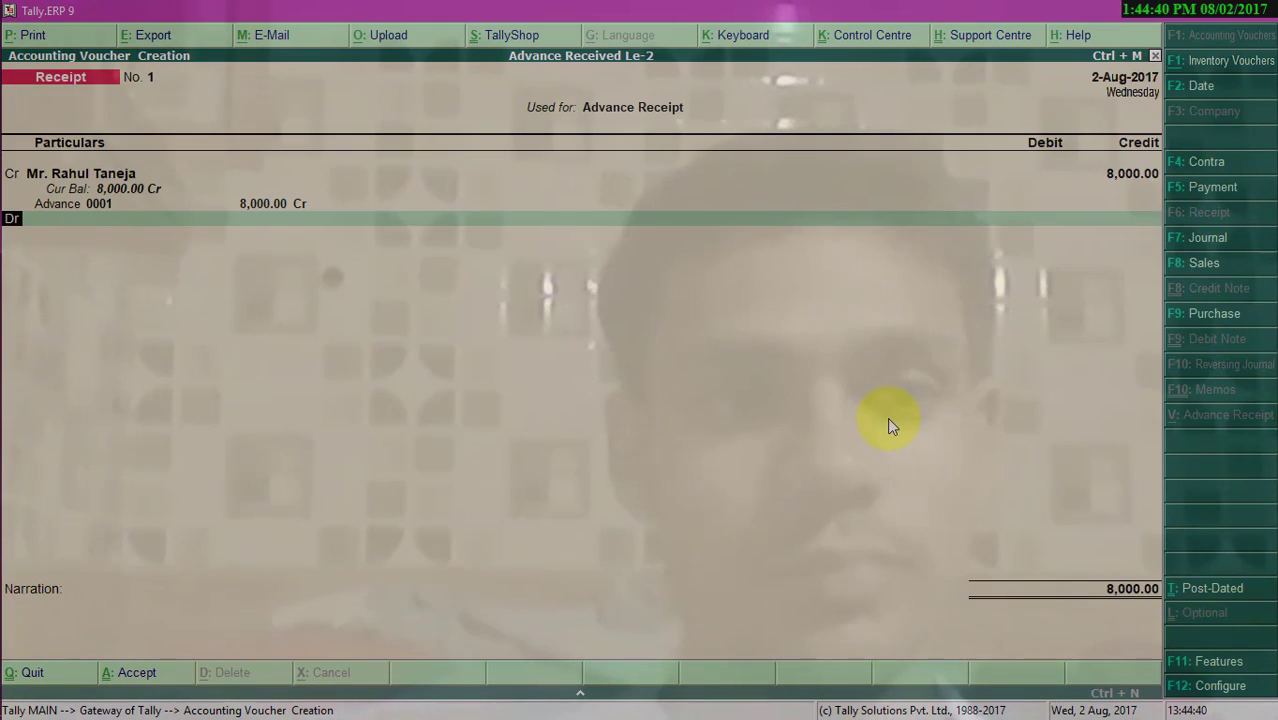
key(Return)
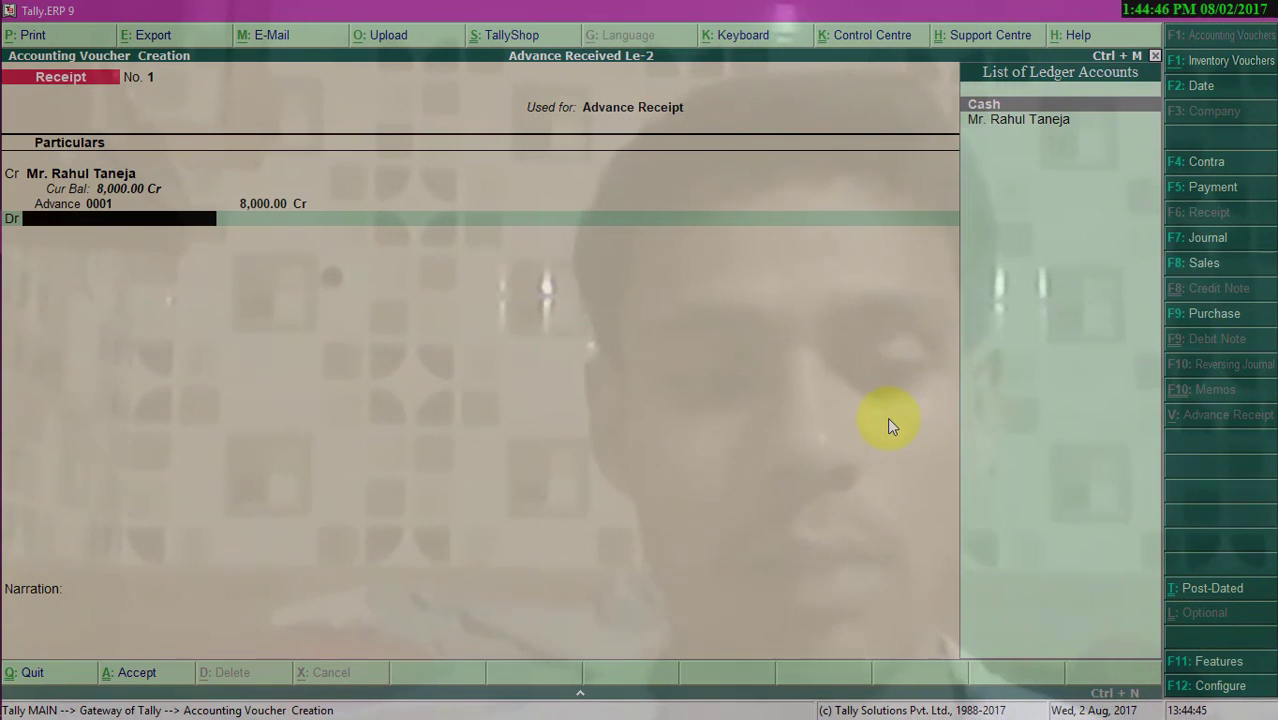
text(Cas)
key(Return)
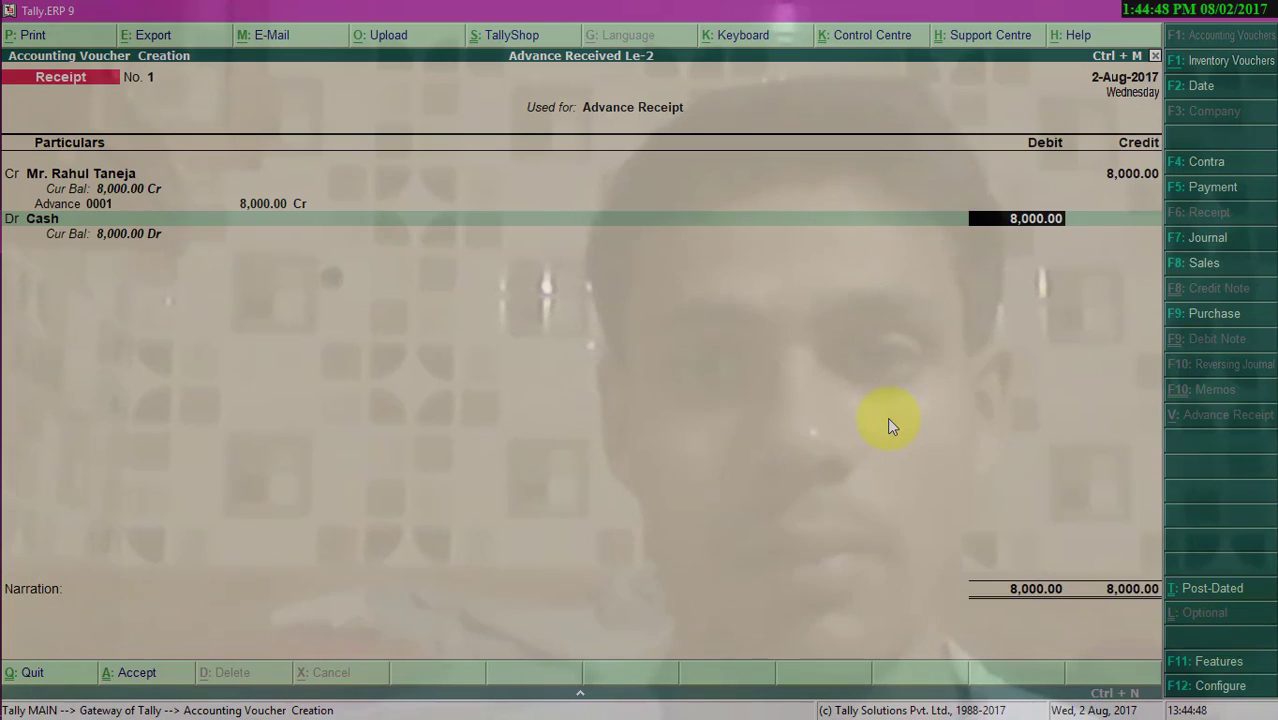
key(Return)
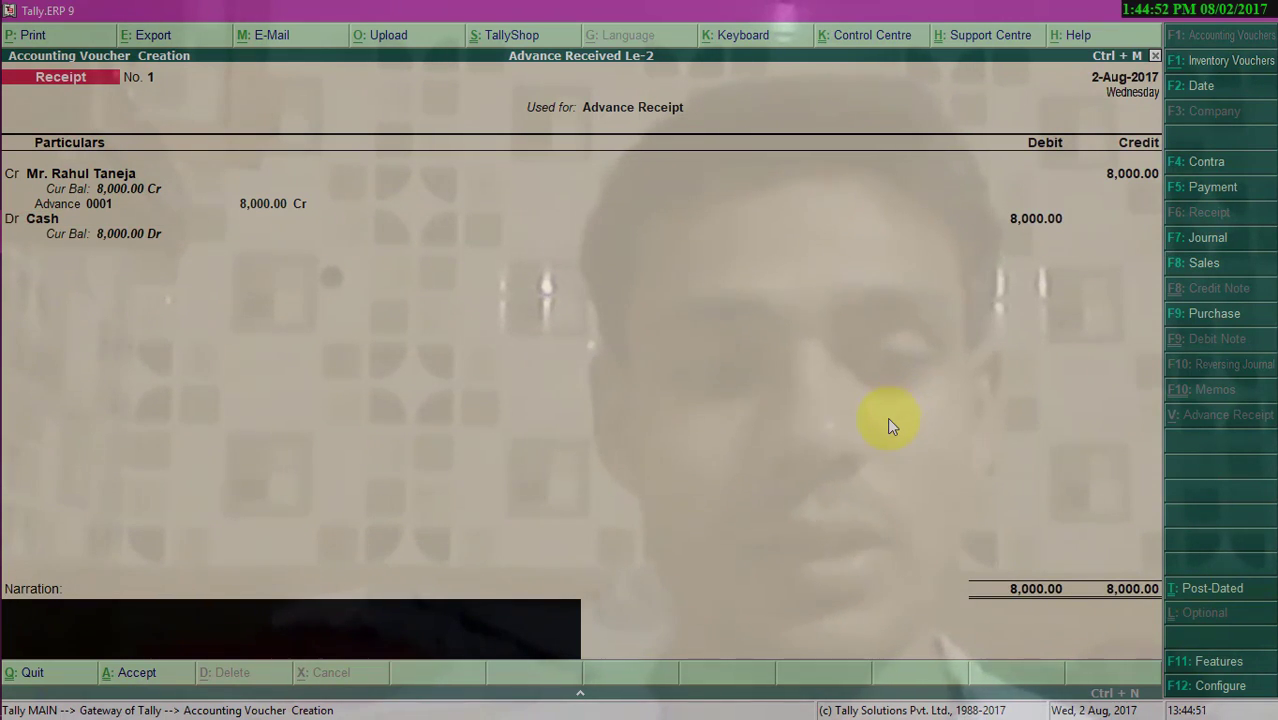
- Change the voucher date to 1-Jul-2017
key(F2)
text(1-7)
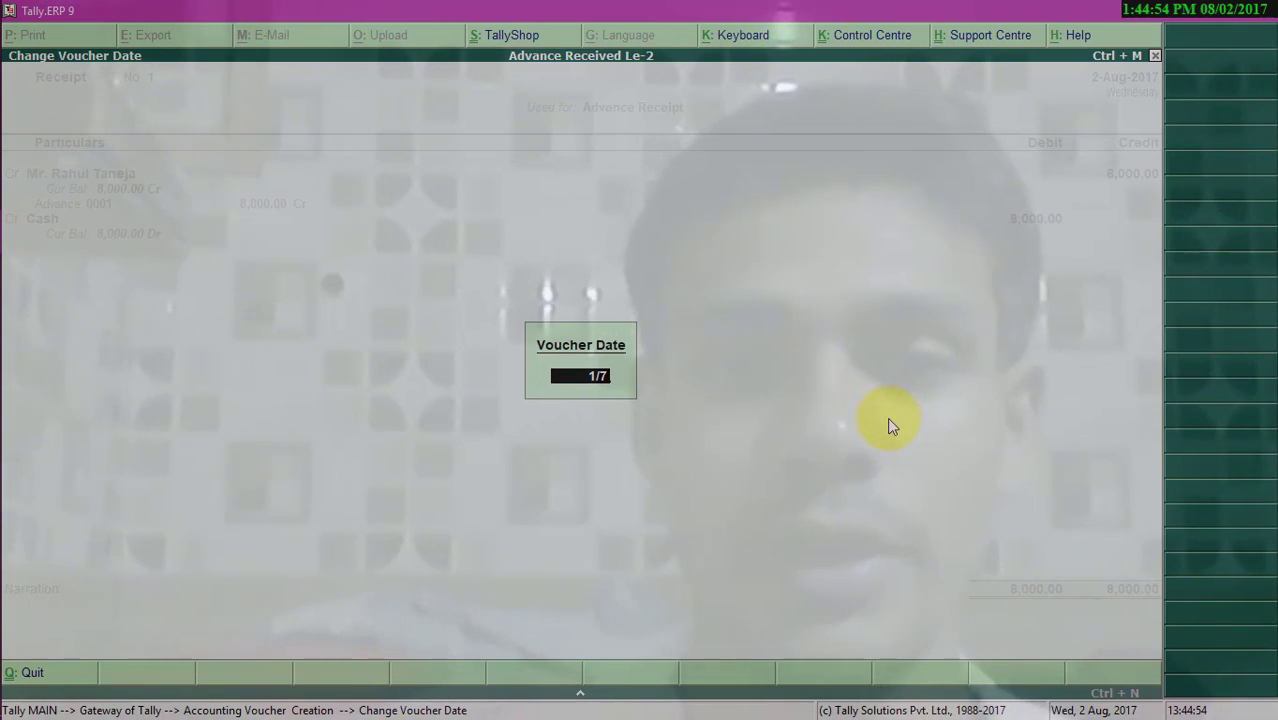
key(Return)
- Accept the advance receipt voucher and leave voucher entry
key(Return)
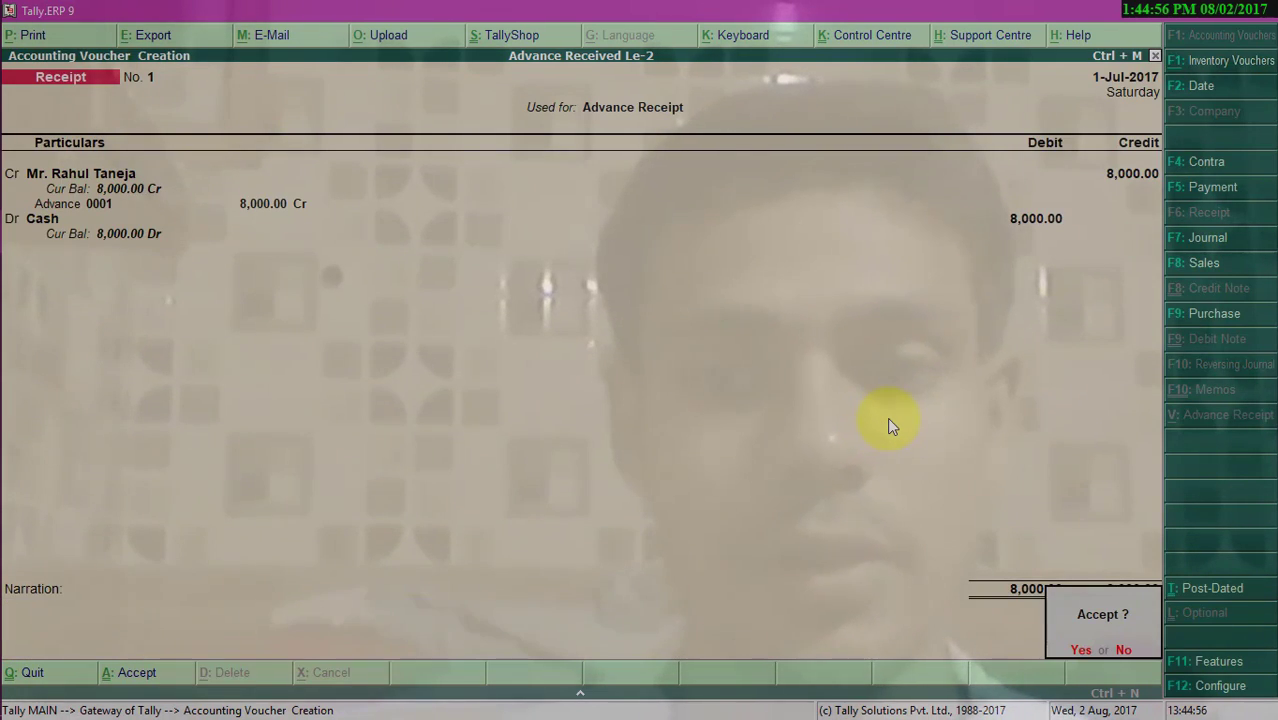
key(Return)
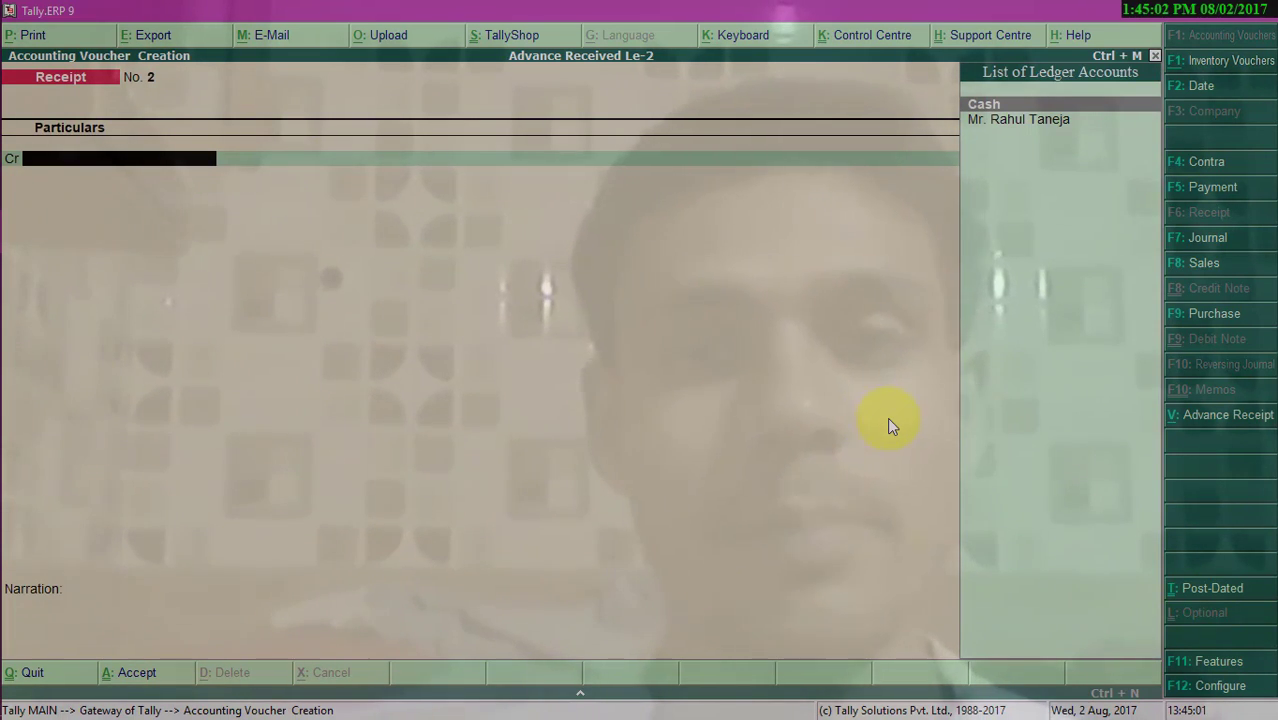
key(Escape)
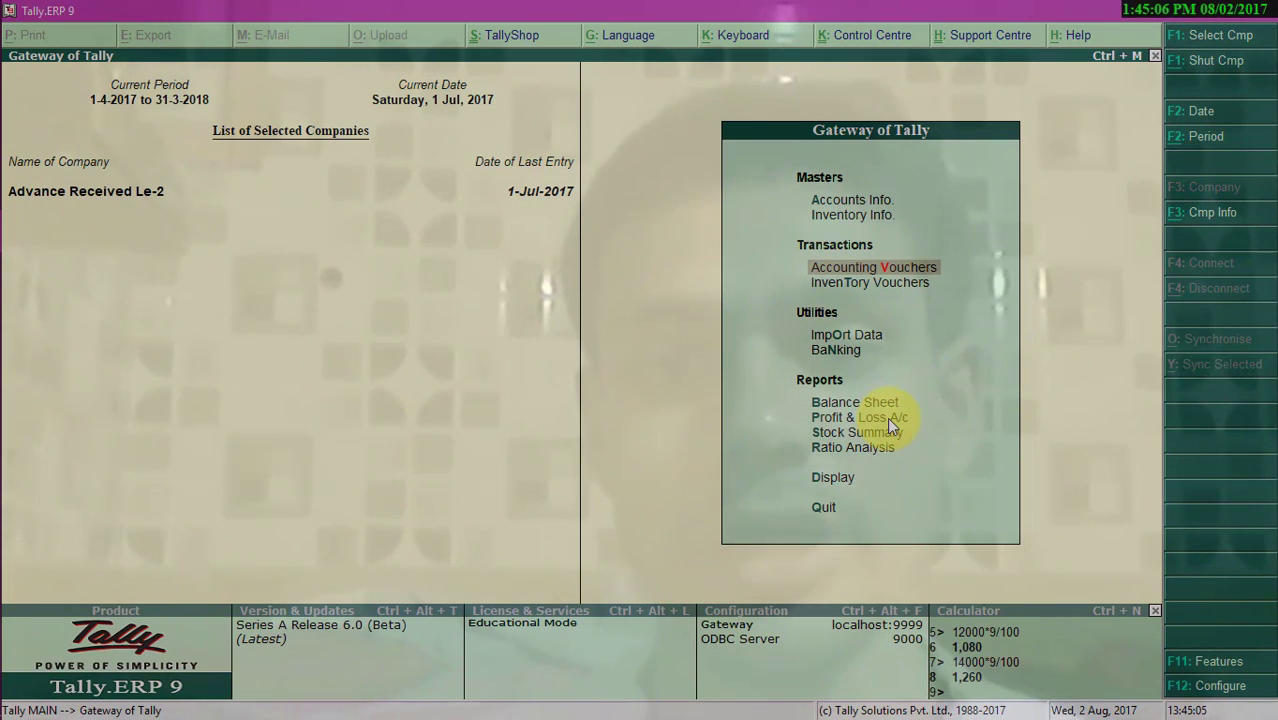
- Open the Balance Sheet in detailed view and examine the current assets and liabilities
key(Down)
key(Down)
key(Down)
key(Down)
key(Return)
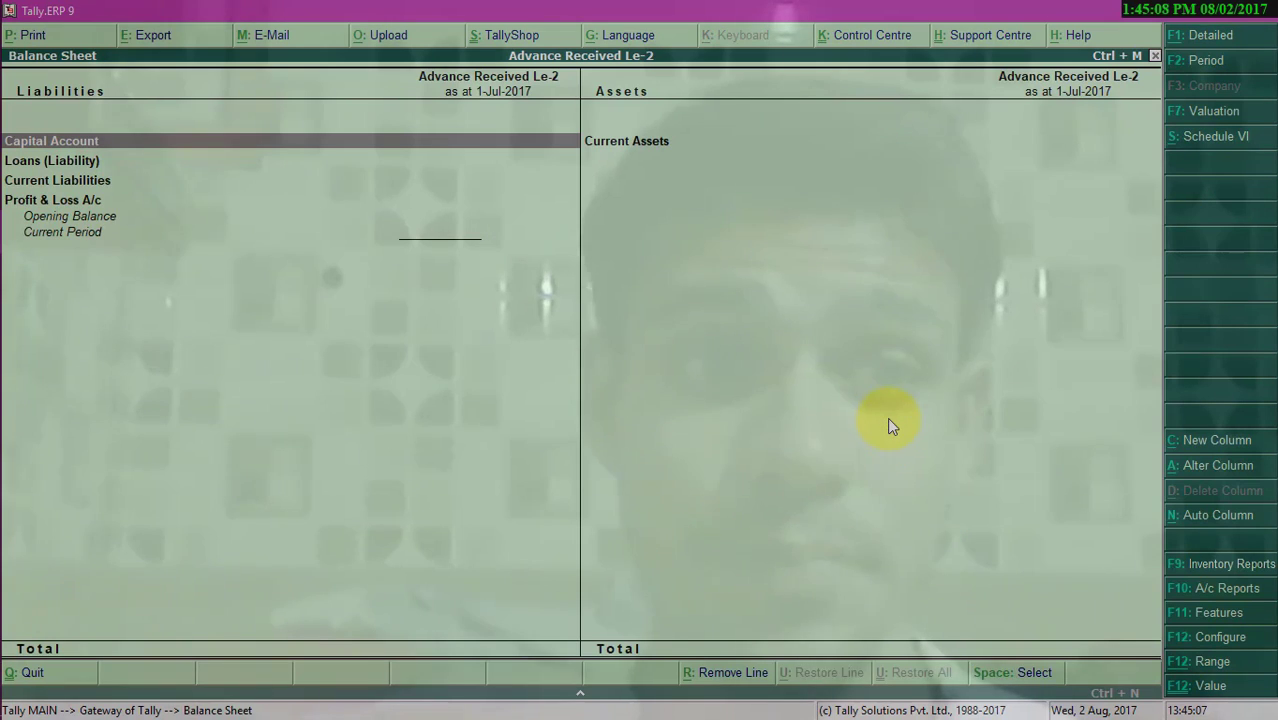
key(alt+F1)
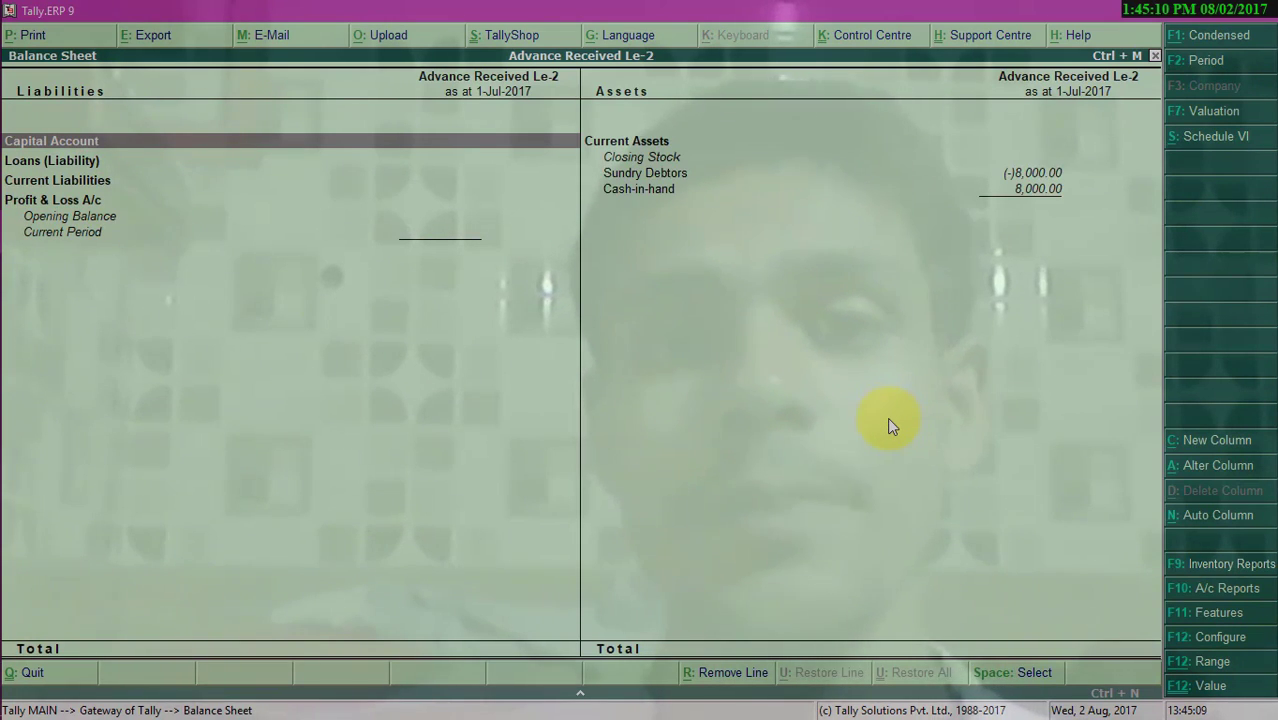
key(Down)
key(Down)
key(Down)
key(Up)
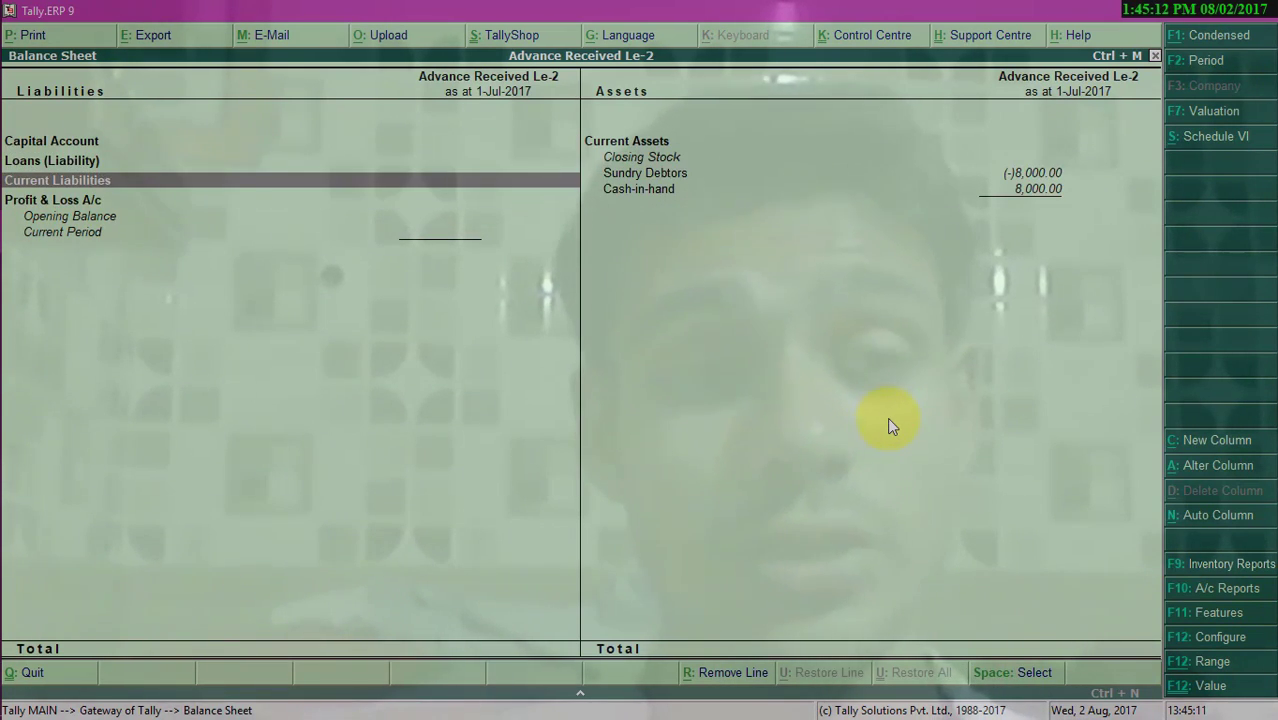
key(Right)
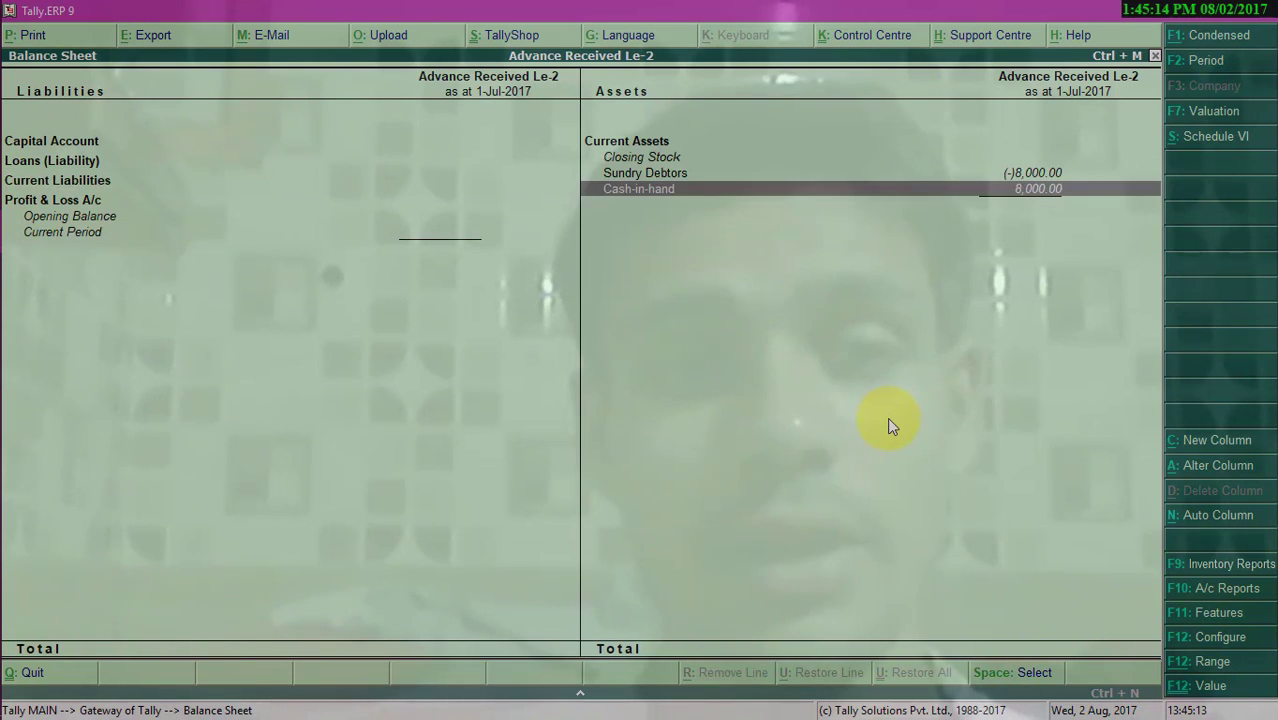
key(Left)
key(Right)
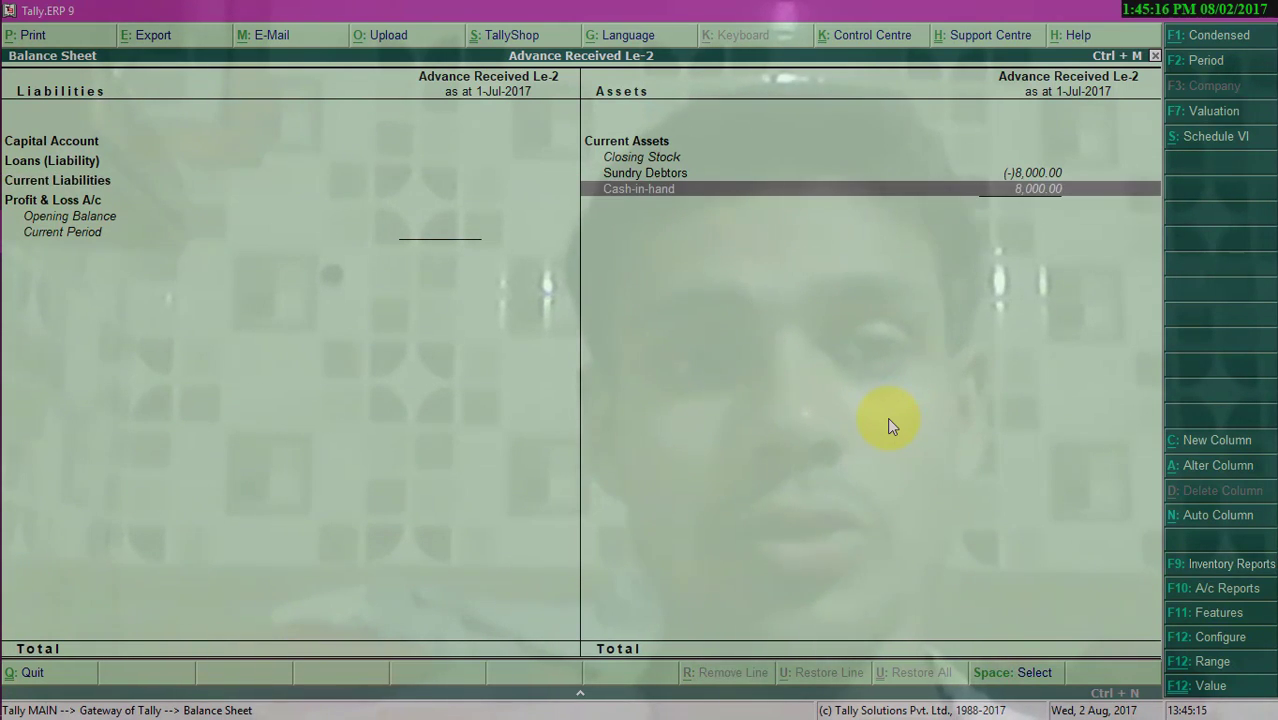
key(Left)
key(Right)
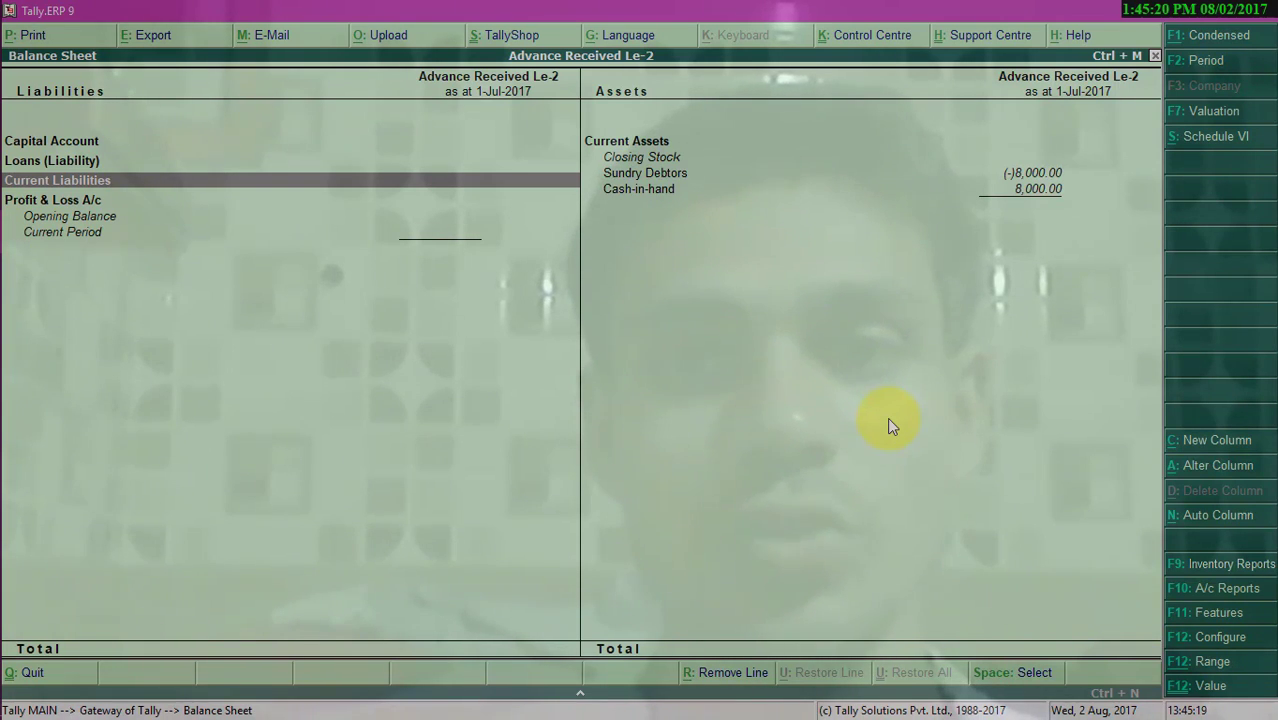
key(Right)
key(Escape)
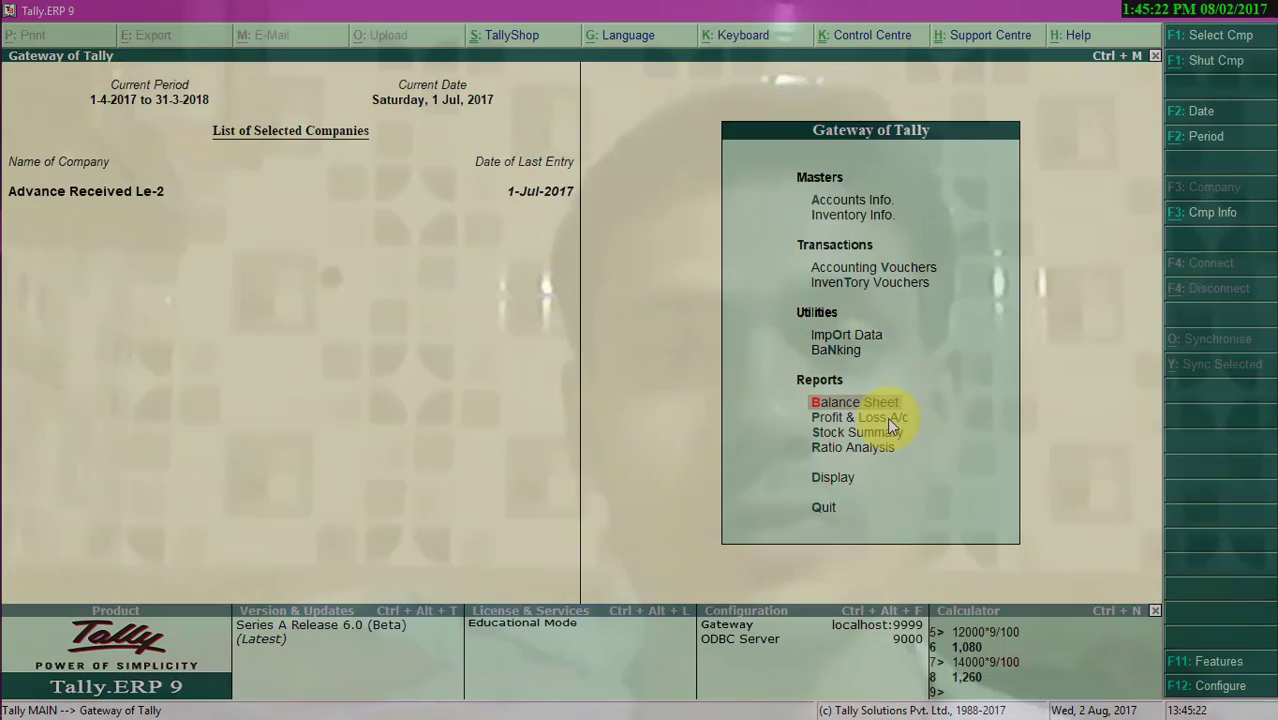
- Open the GSTR-1 report under statutory GST reports and review the Tax Liability on Advances row
key(Down)
key(Down)
key(Down)
key(Down)
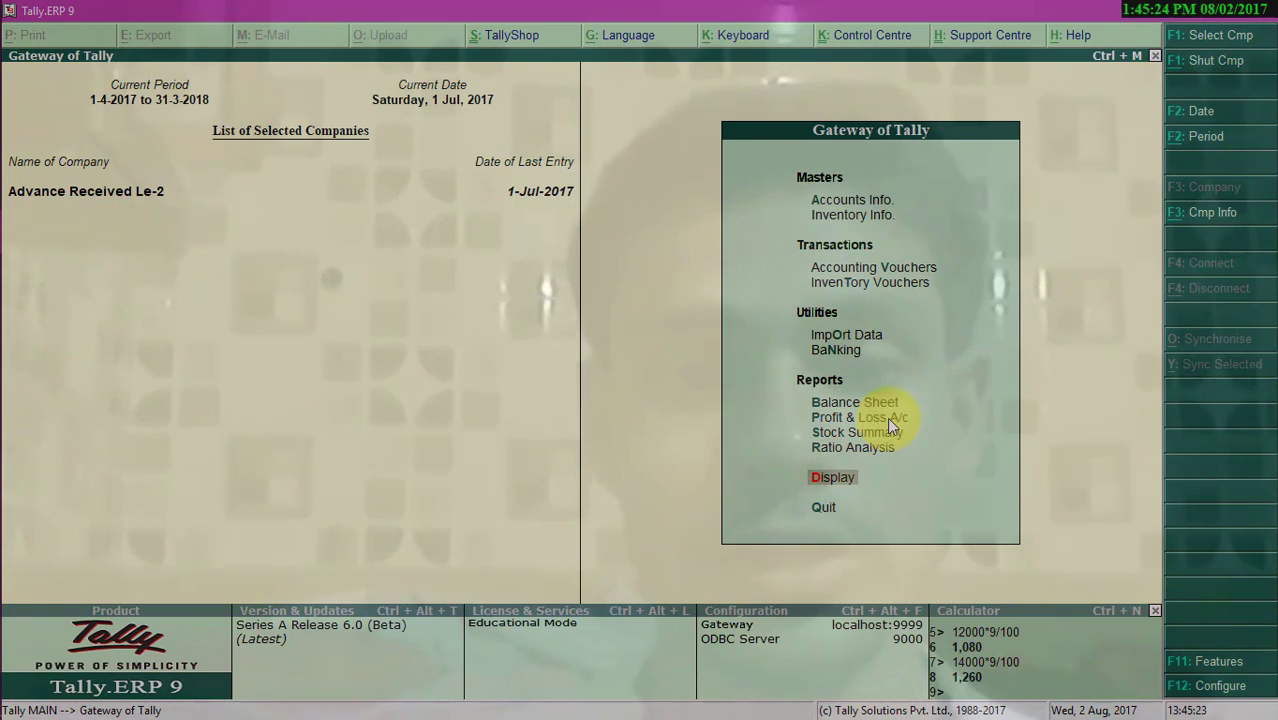
key(Return)
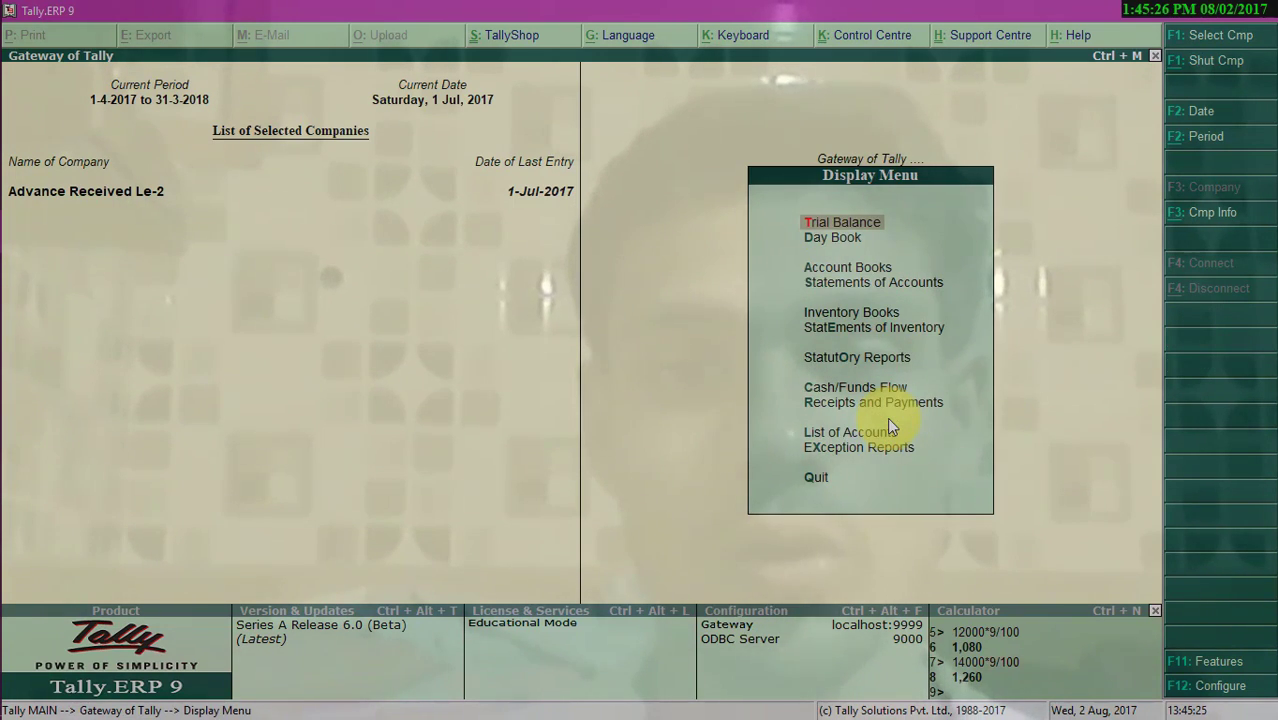
key(Up)
key(Up)
key(Up)
key(Up)
key(Up)
key(Up)
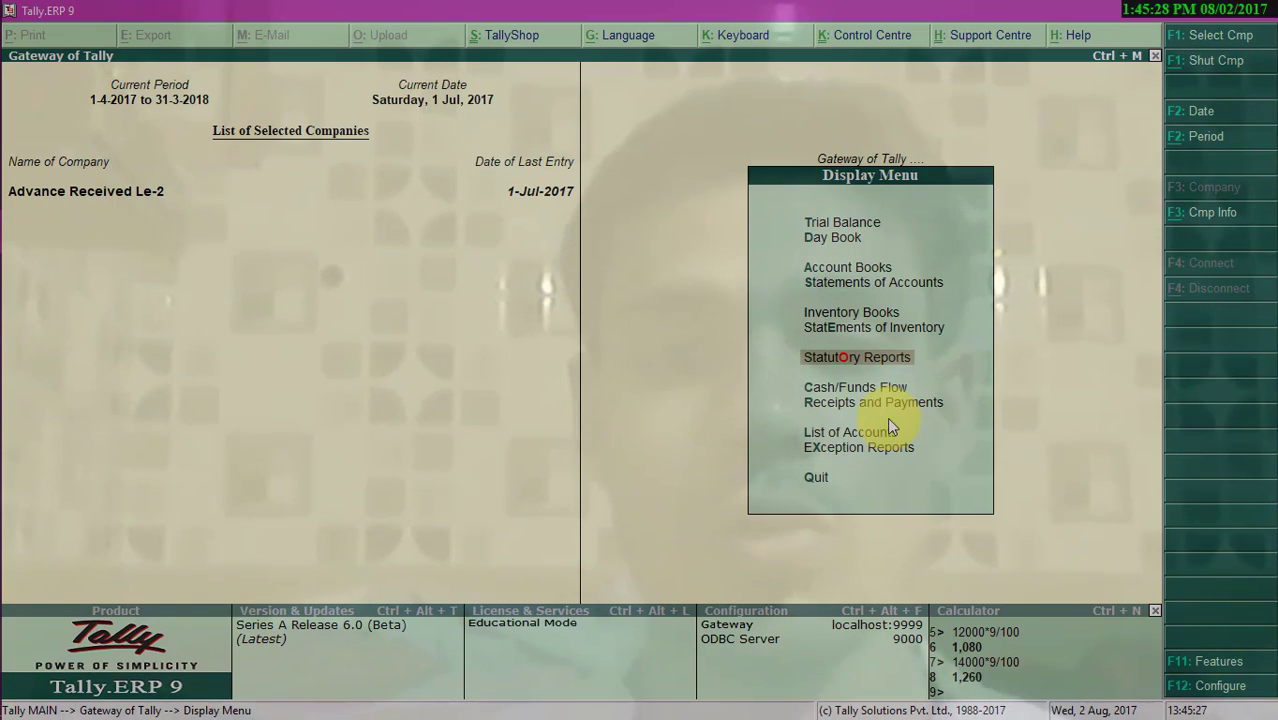
key(Return)
key(Return)
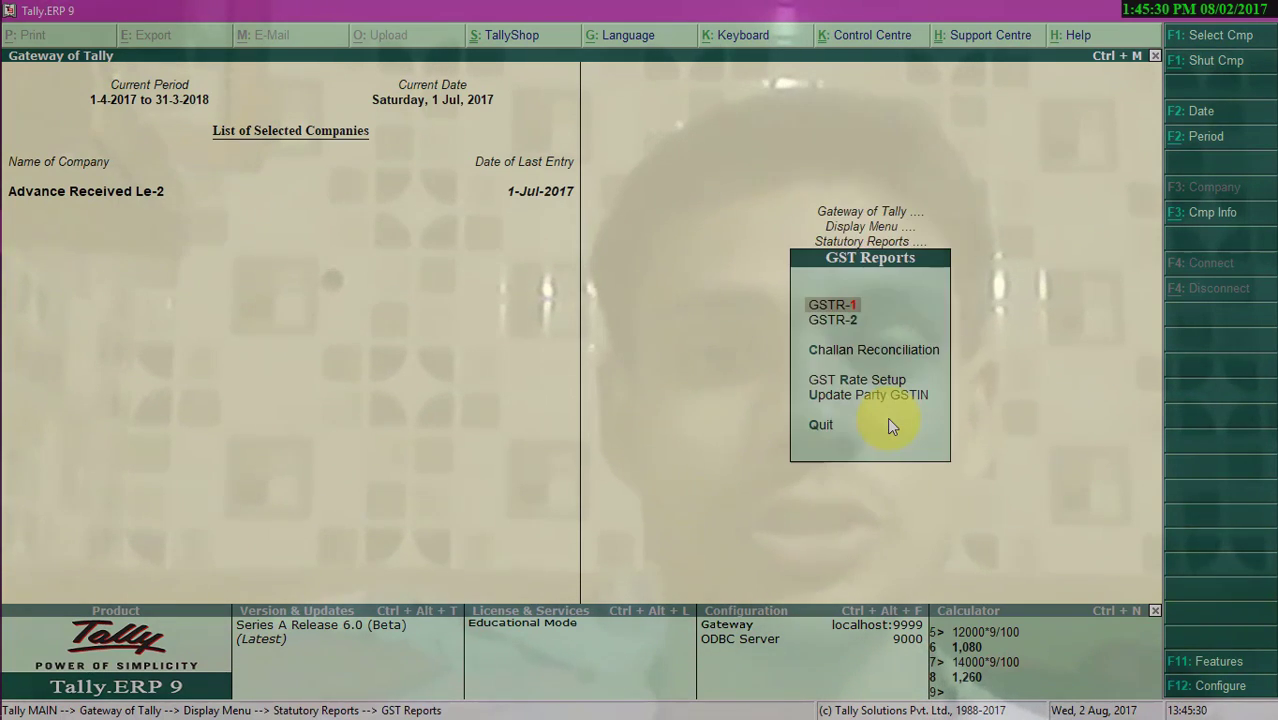
key(Return)
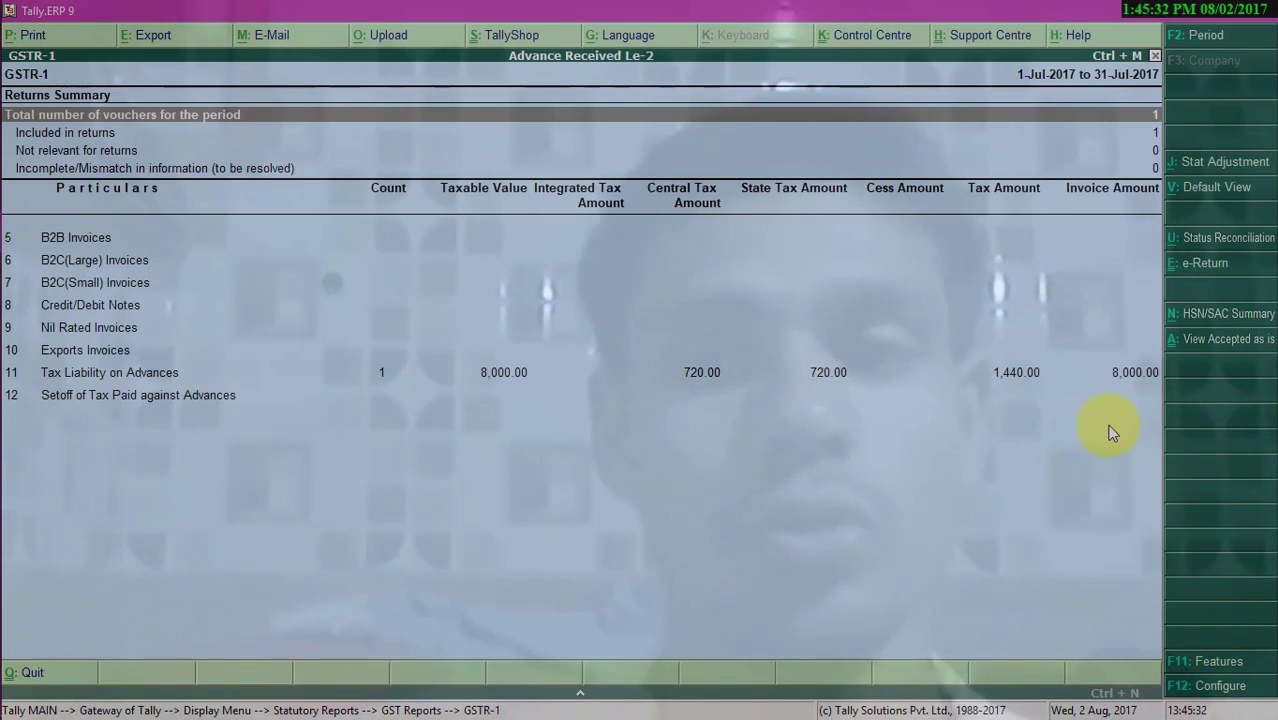
key(Down)
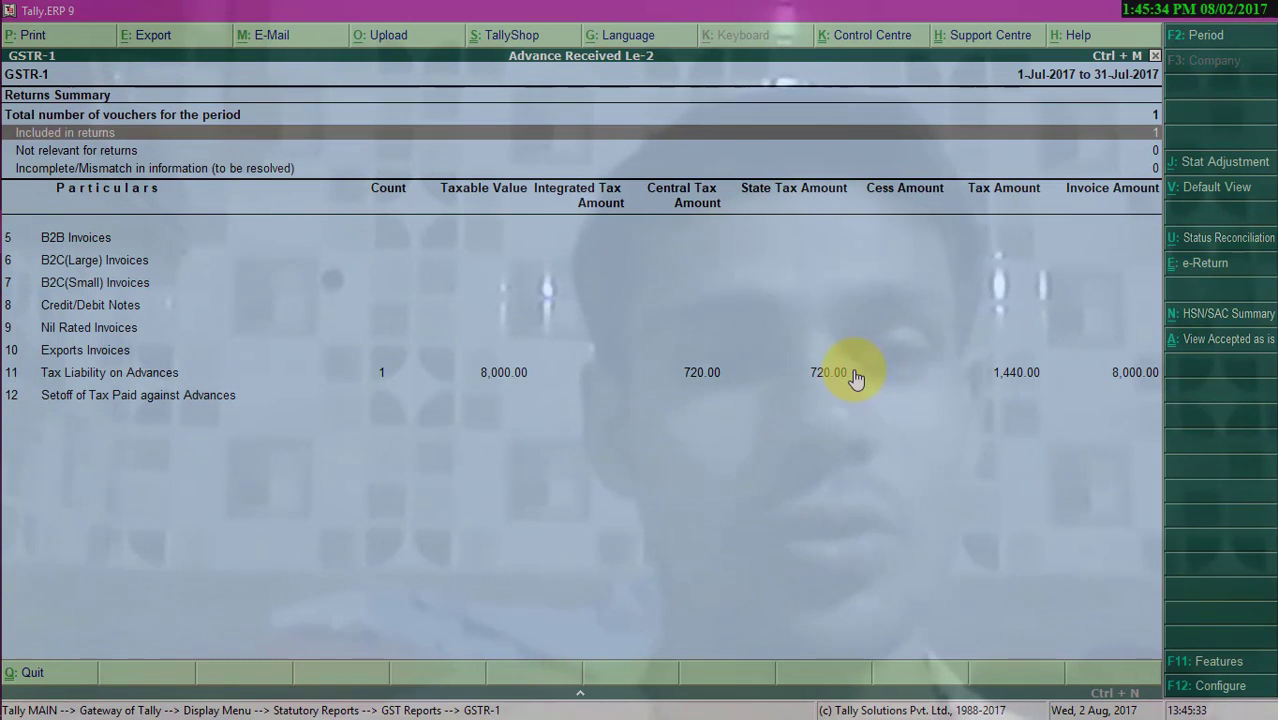
key(Down)
key(Down)
key(Down)
key(Up)
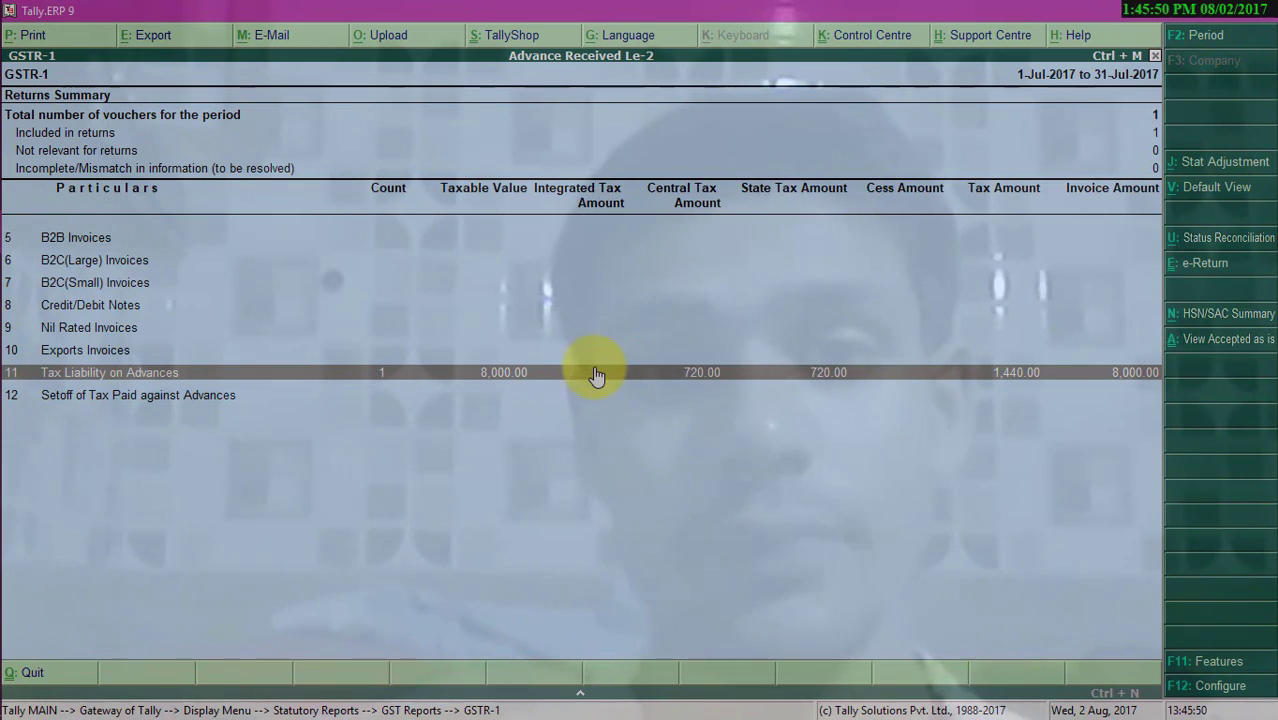
key(Escape)
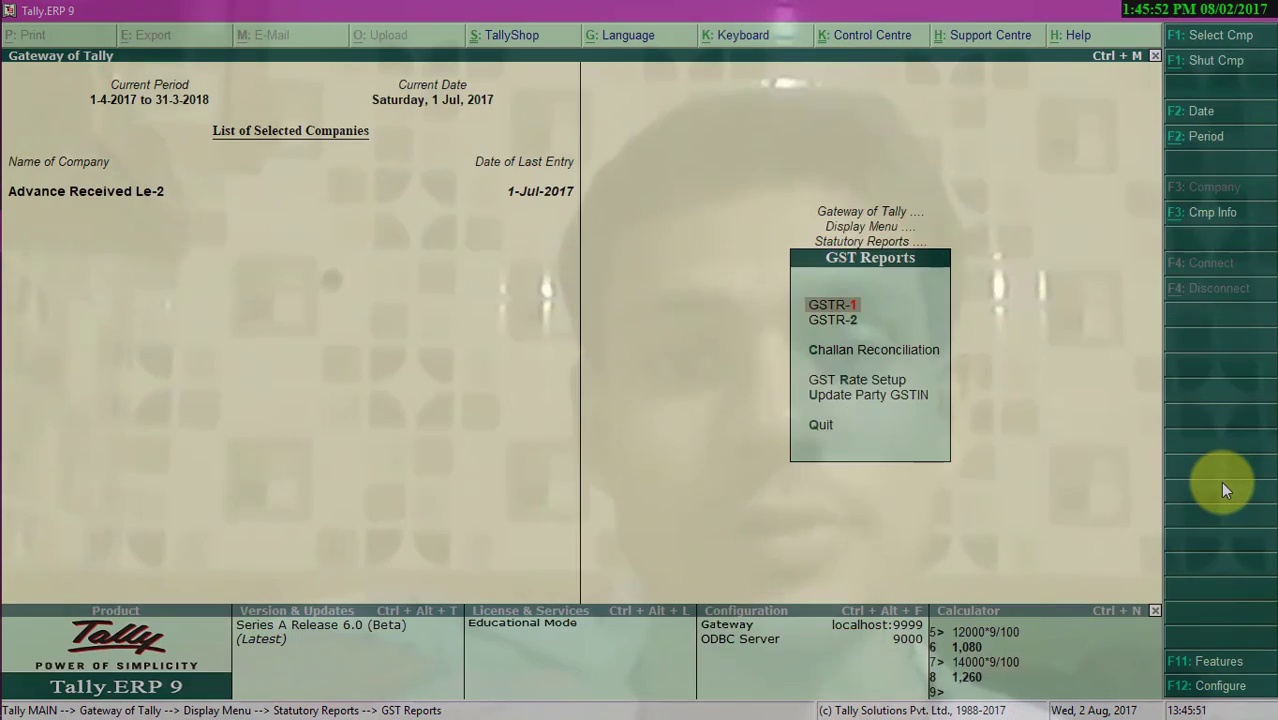
key(Escape)
key(Escape)
key(Escape)
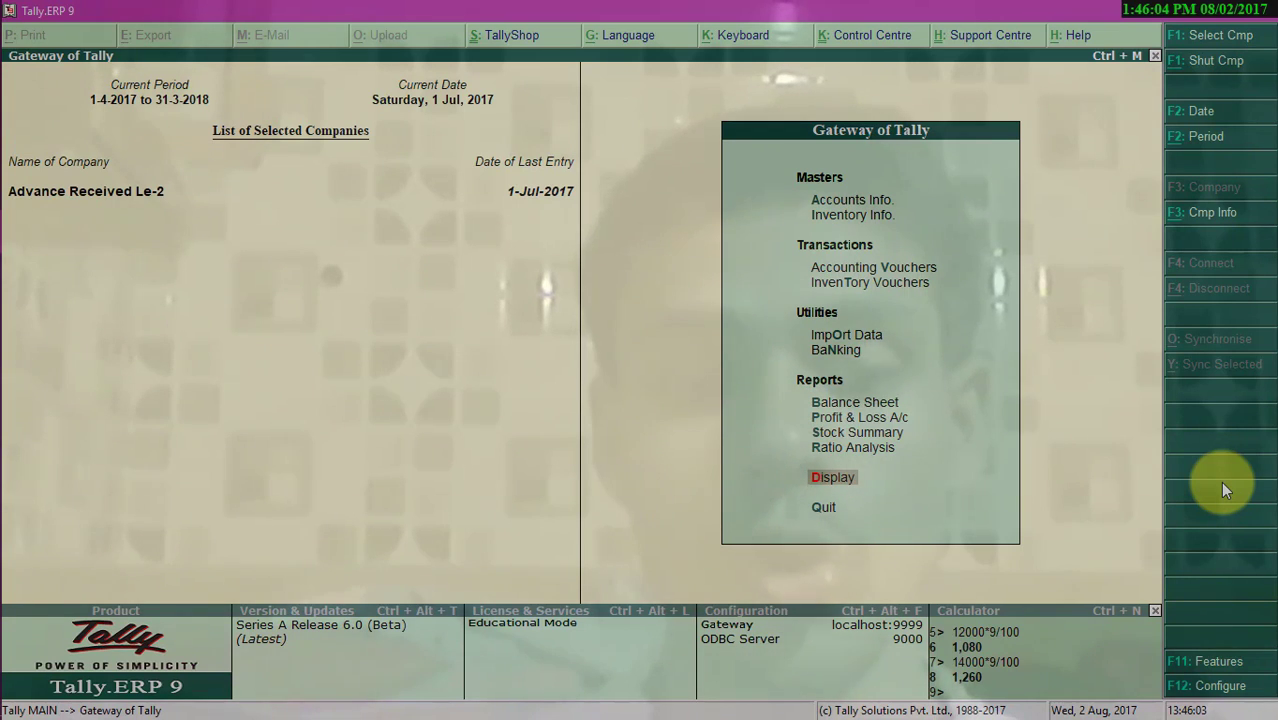
- Start a new Journal voucher and set its date to 31-Jul-2017
key(v)
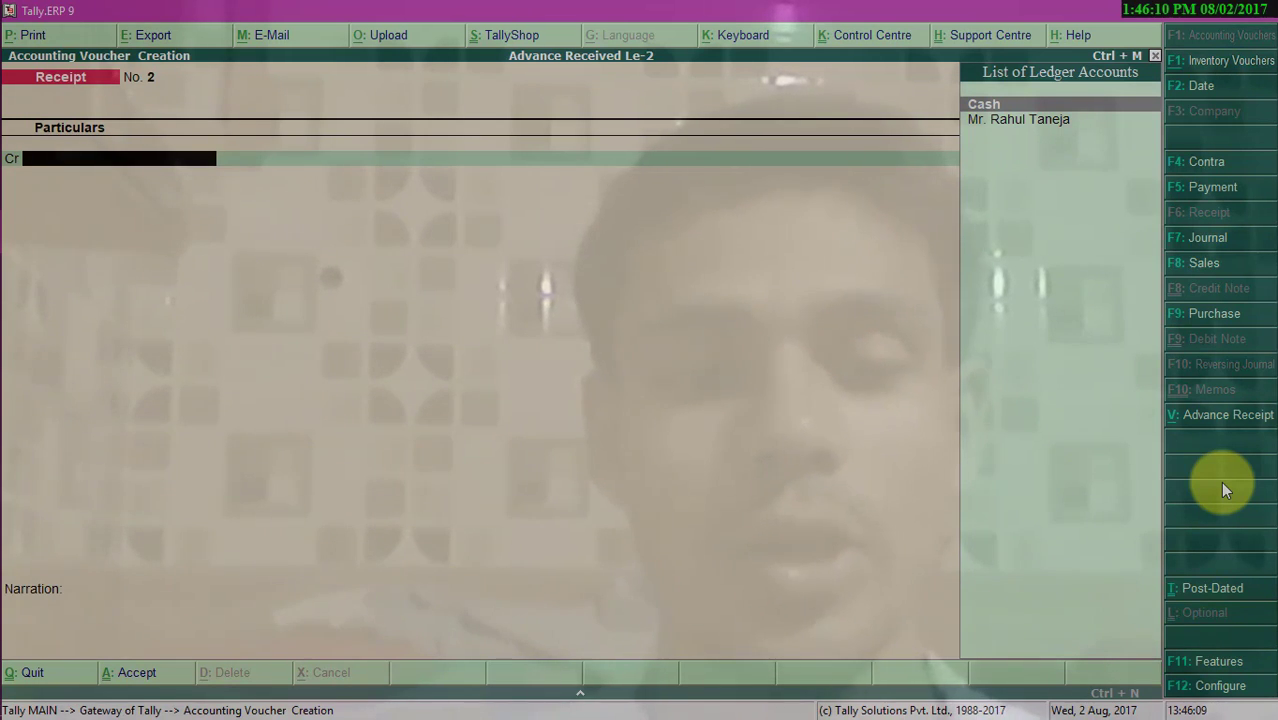
key(F7)
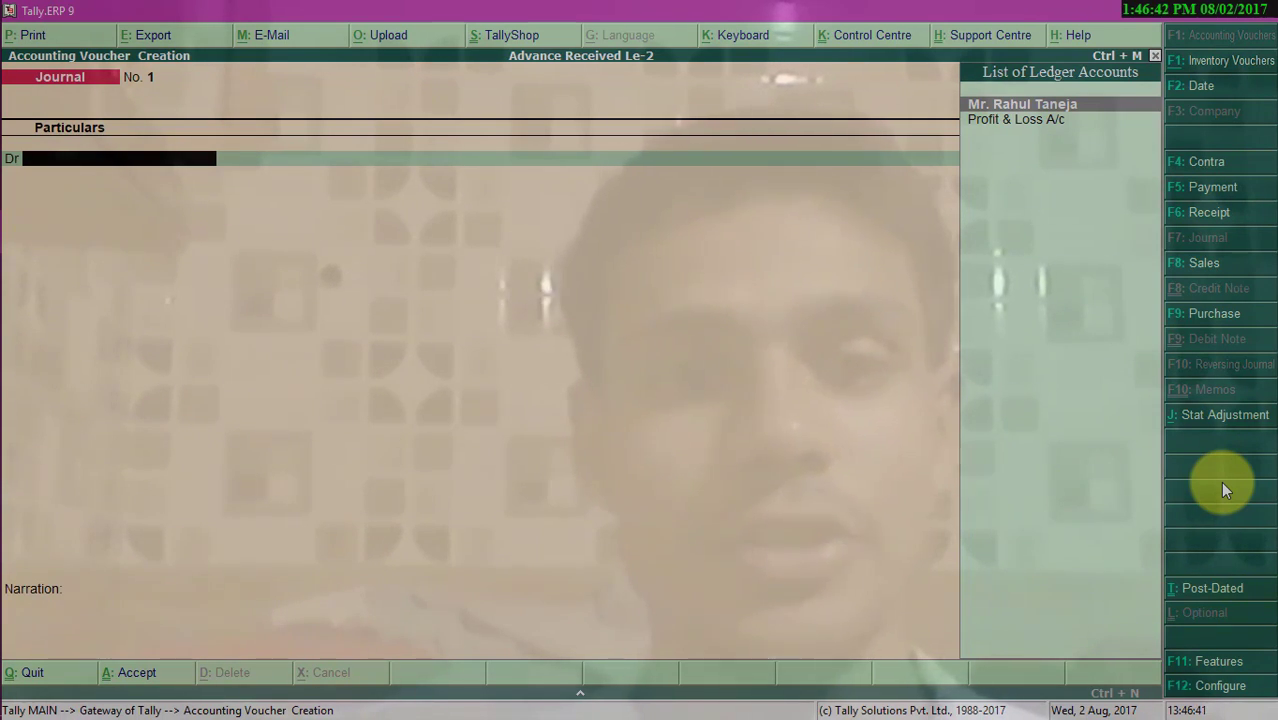
key(F2)
text(31/7)
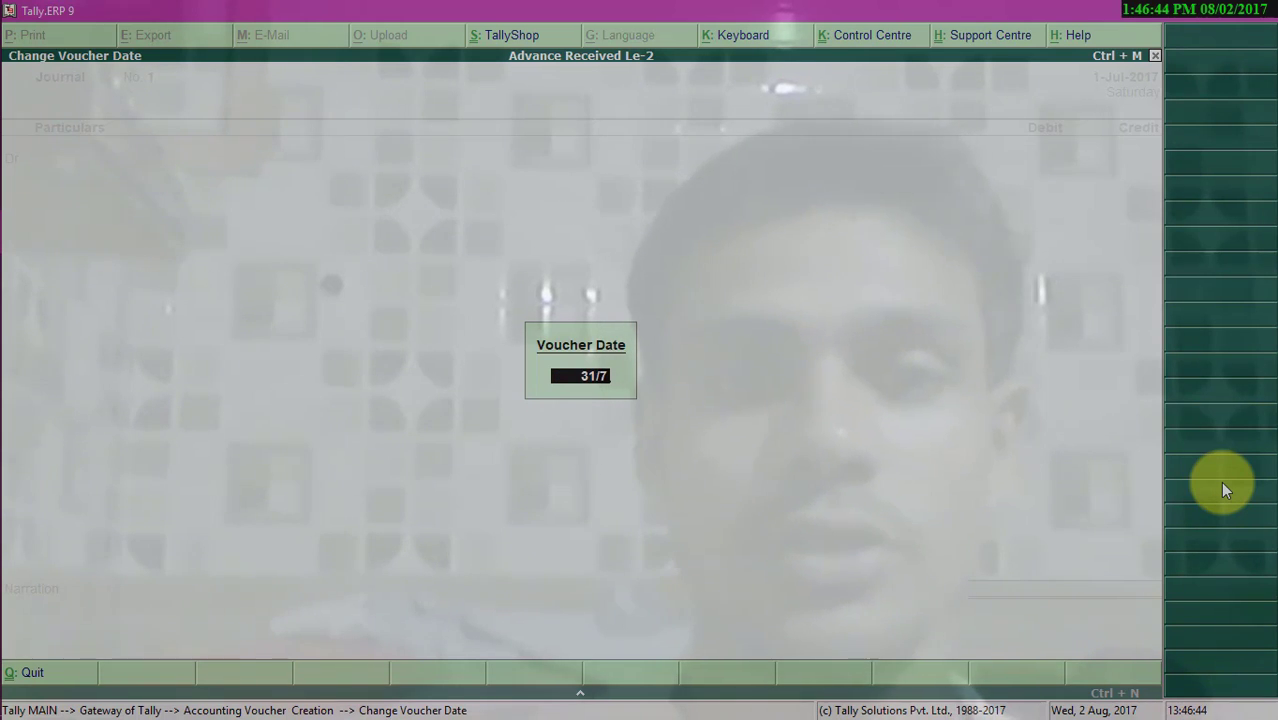
key(Return)
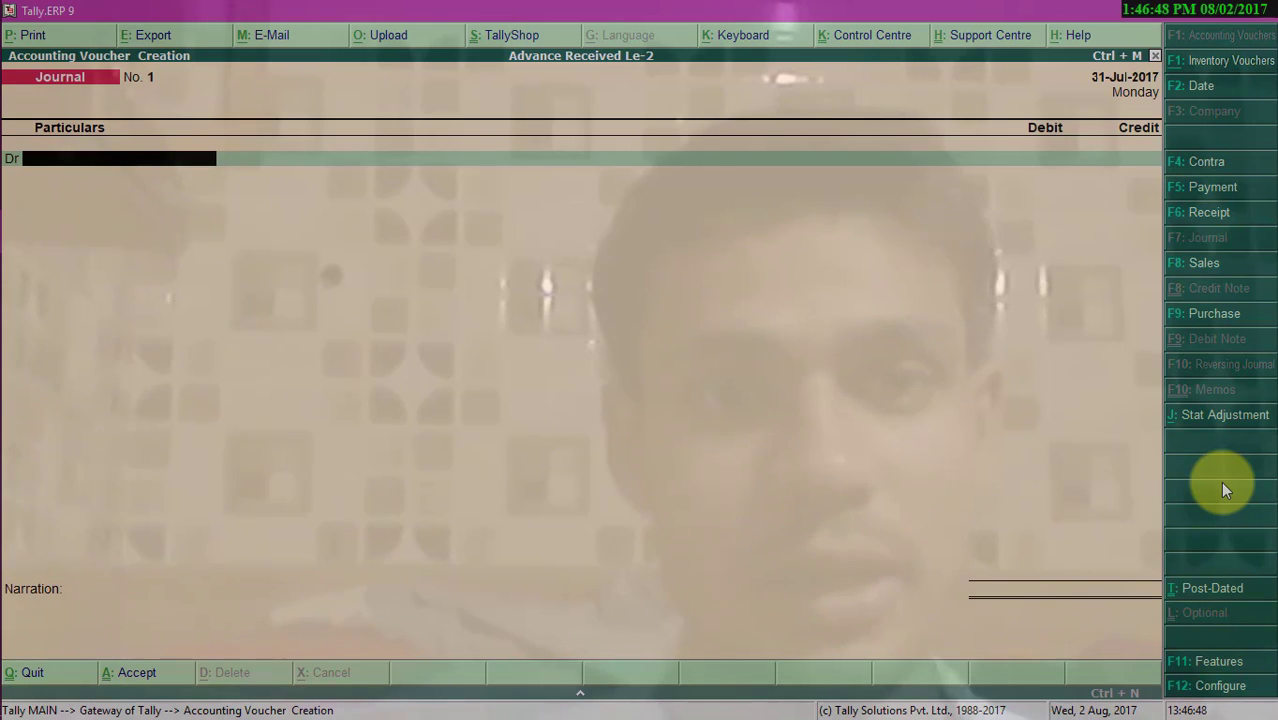
- Set the journal's stat adjustment to GST, Increase of Tax Liability, with additional details On Account of Advance Receipts
click(1209, 428)
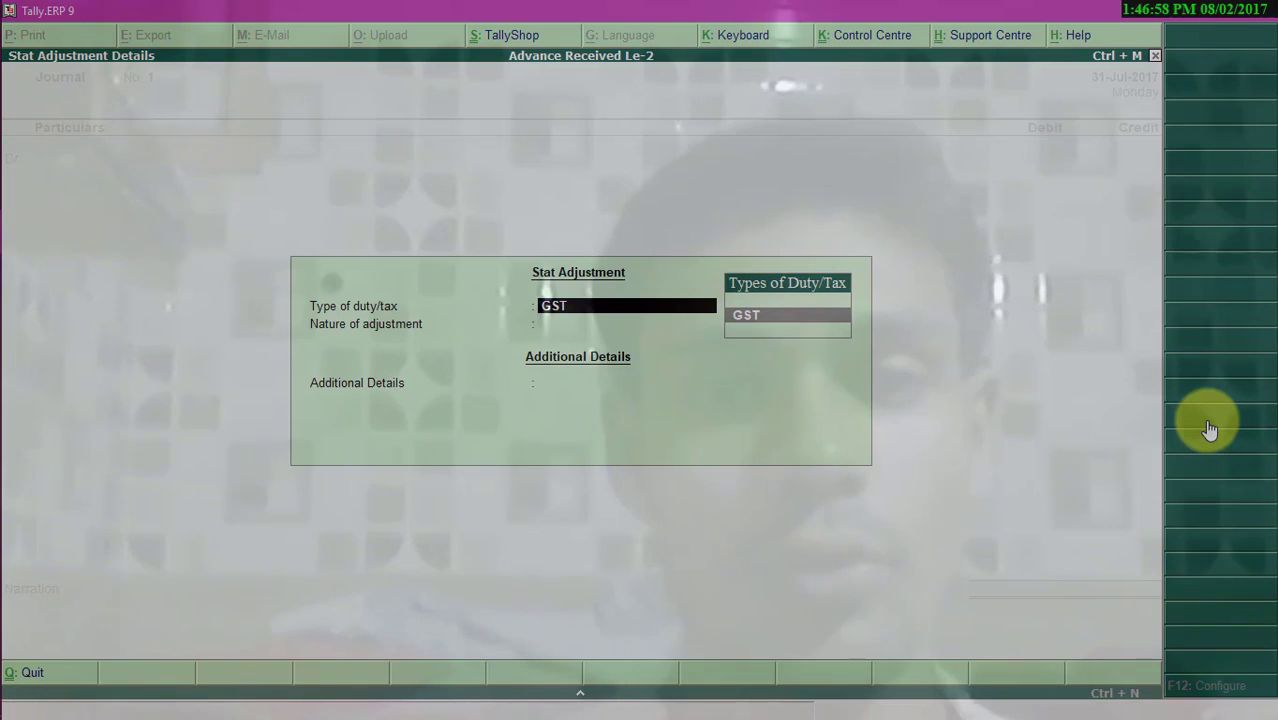
key(Return)
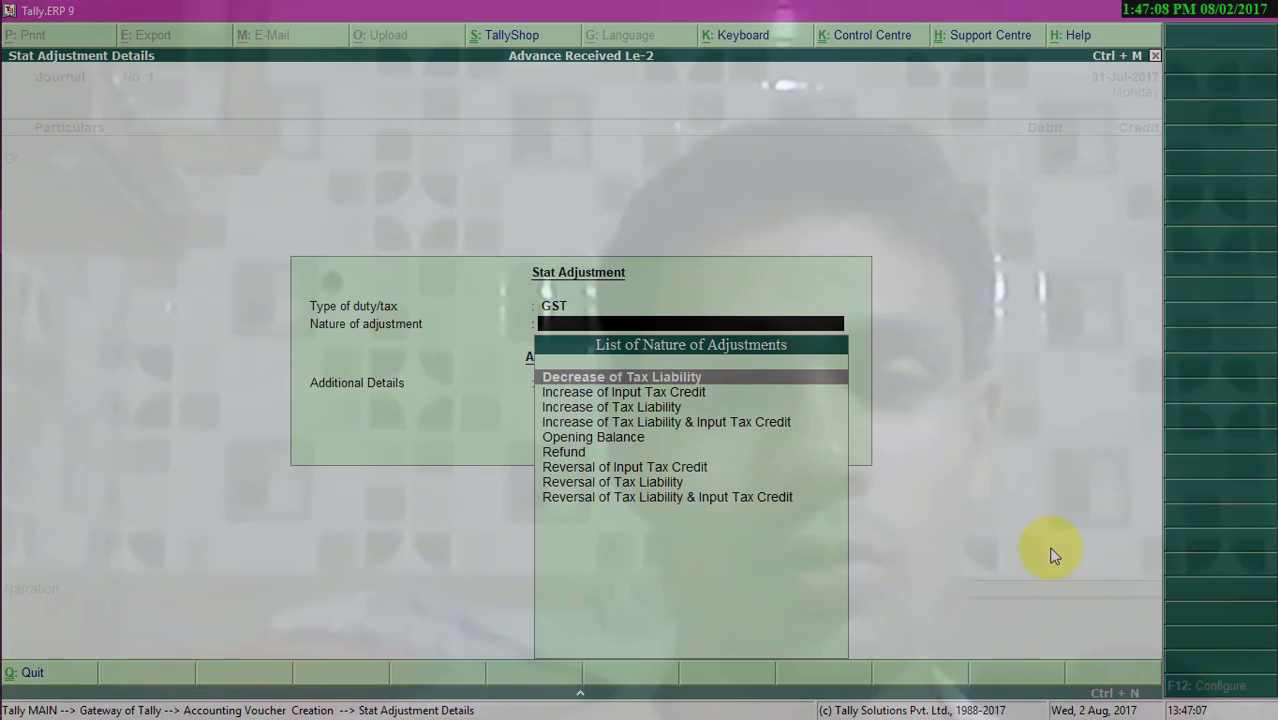
key(Down)
key(Down)
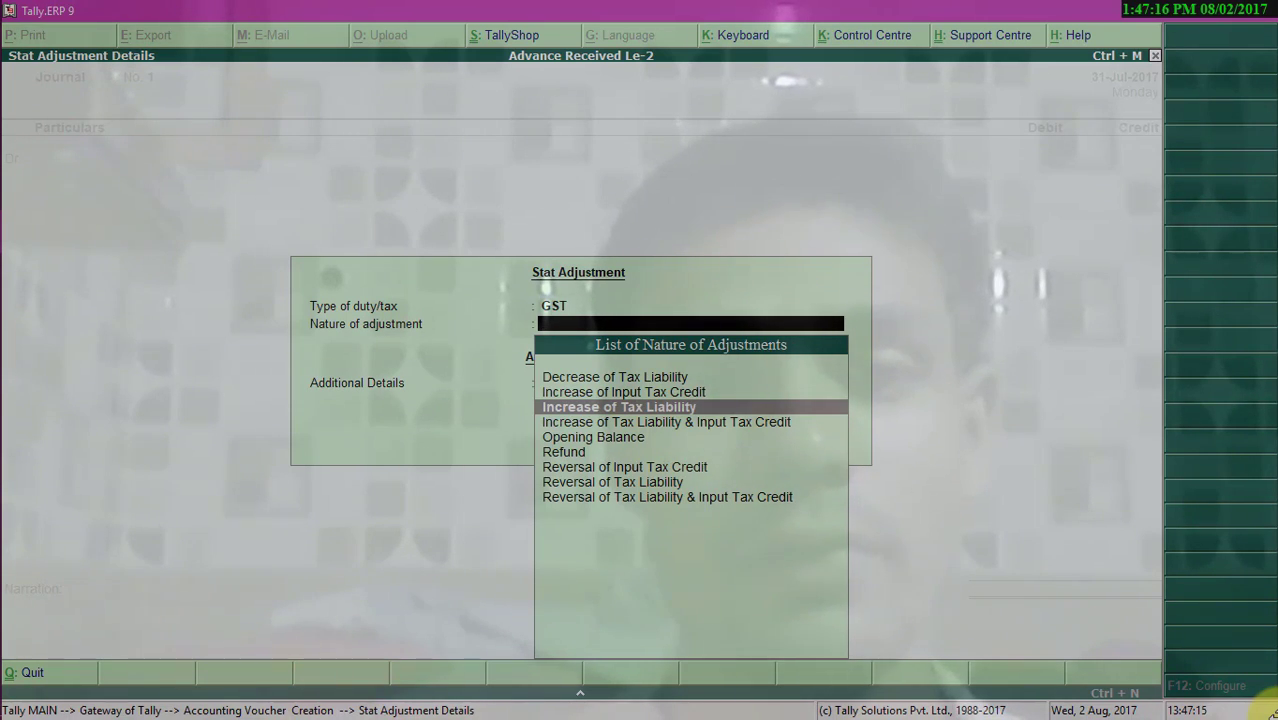
key(Return)
key(Down)
key(Down)
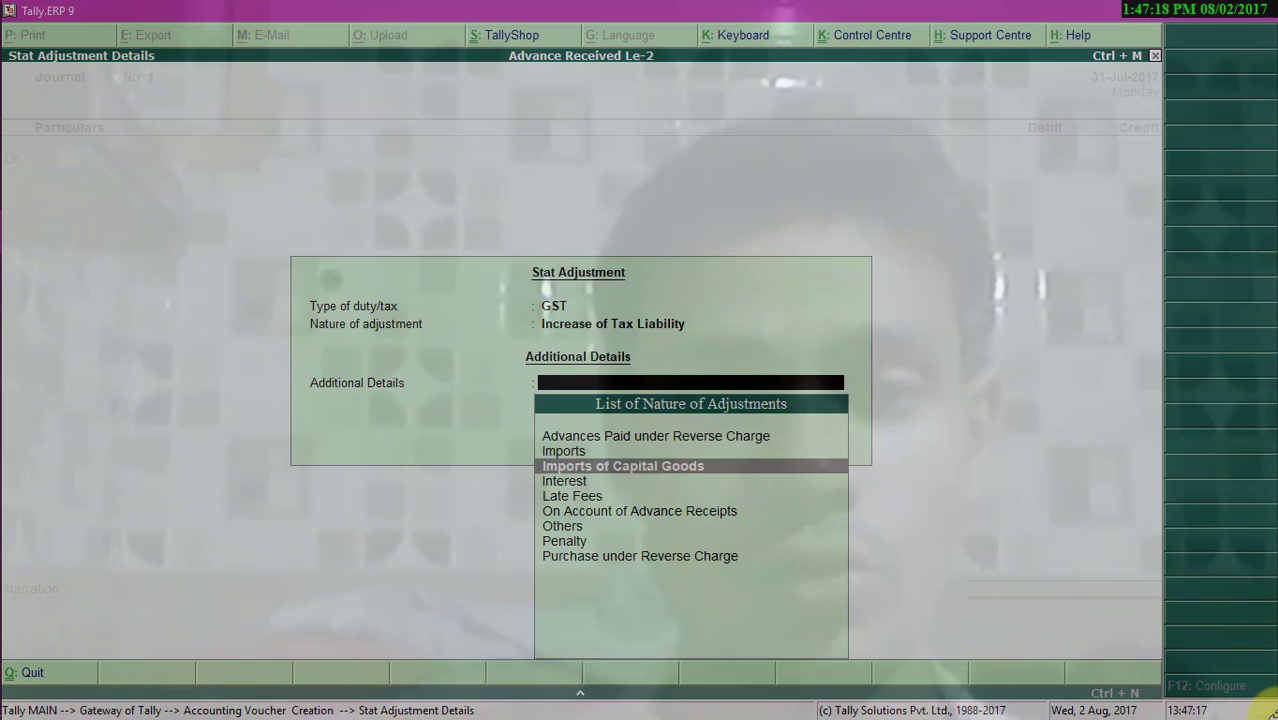
key(Down)
key(Down)
key(Down)
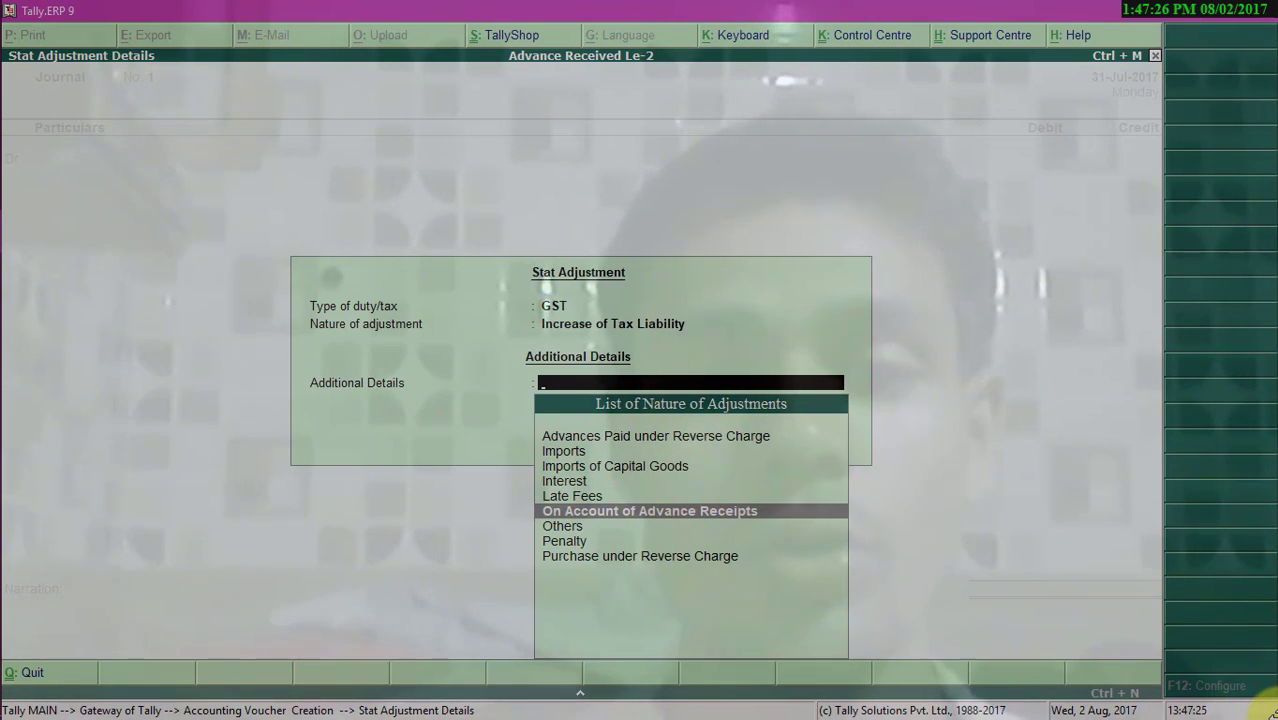
key(Return)
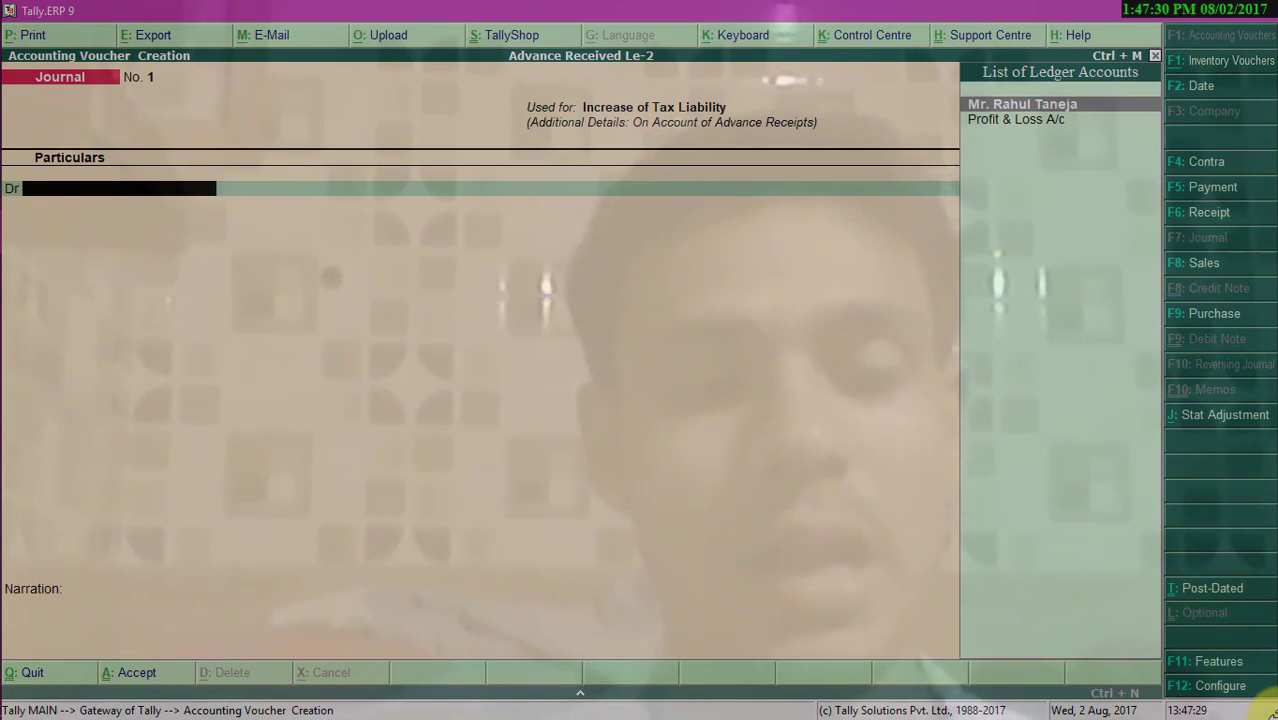
- Create a new ledger named Tax on Advance under the Current Assets group
key(alt+c)
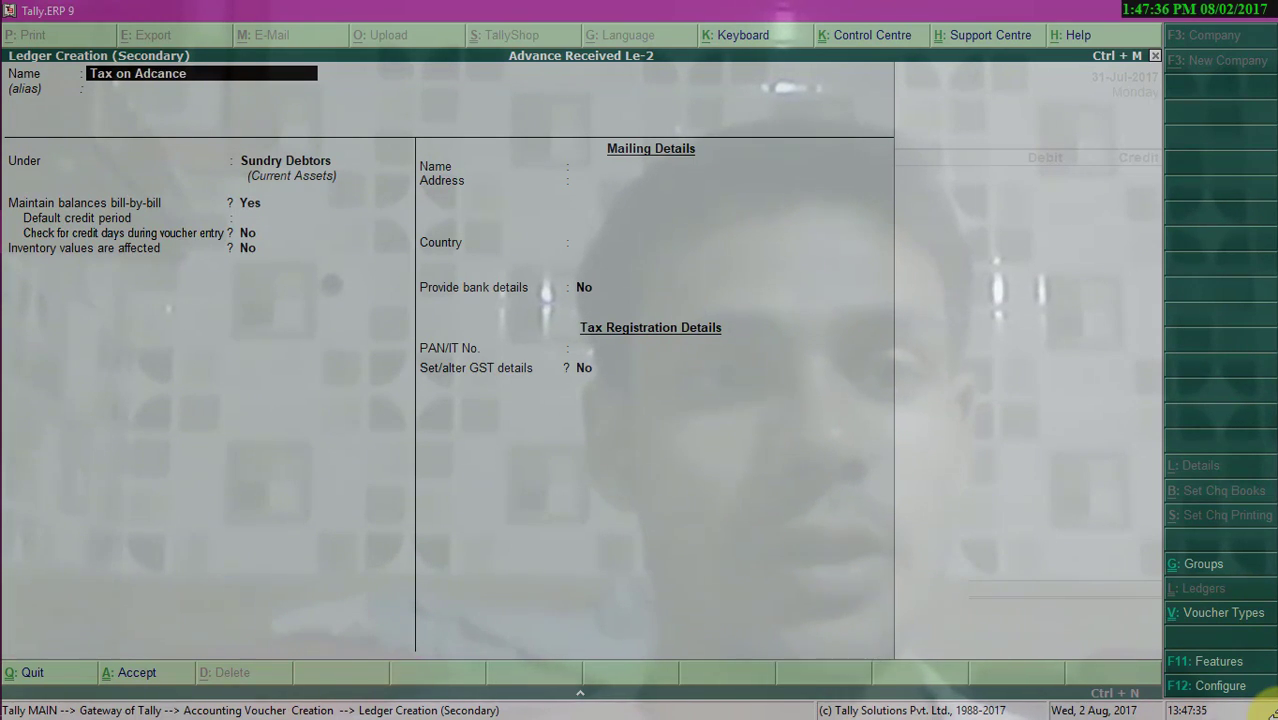
text(Tax on Advance)
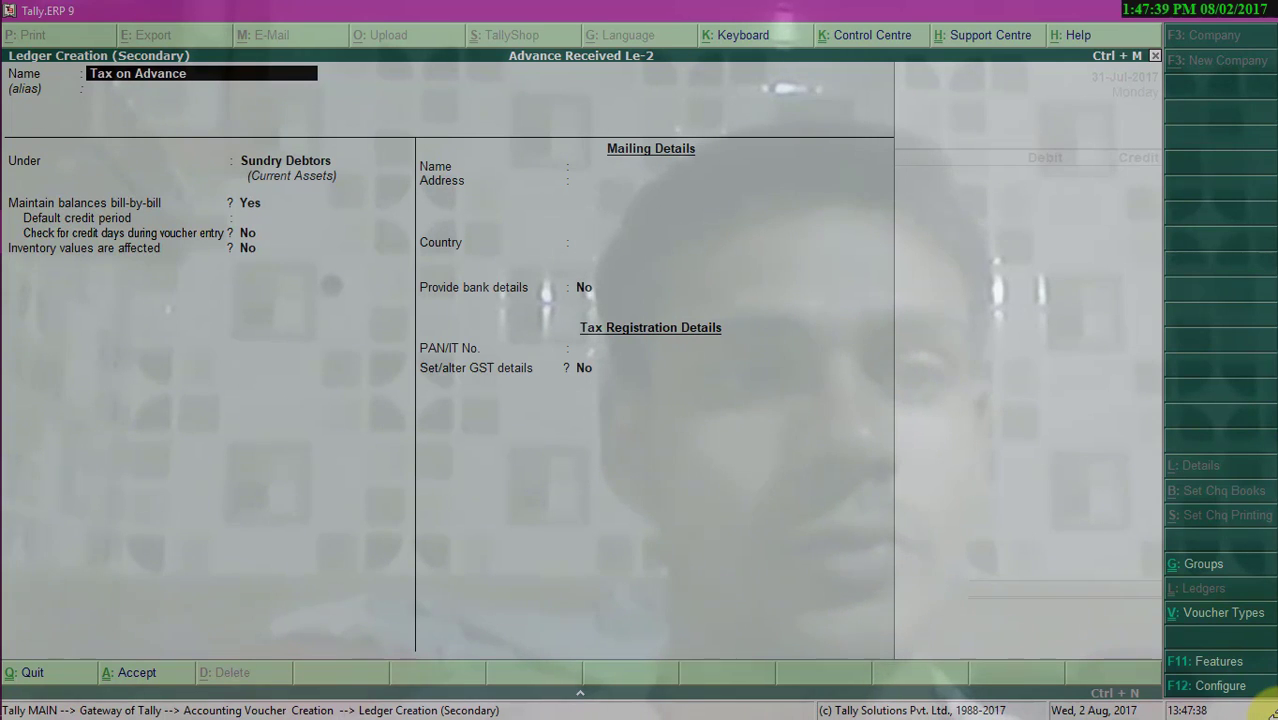
key(Return)
key(Return)
text(Cu)
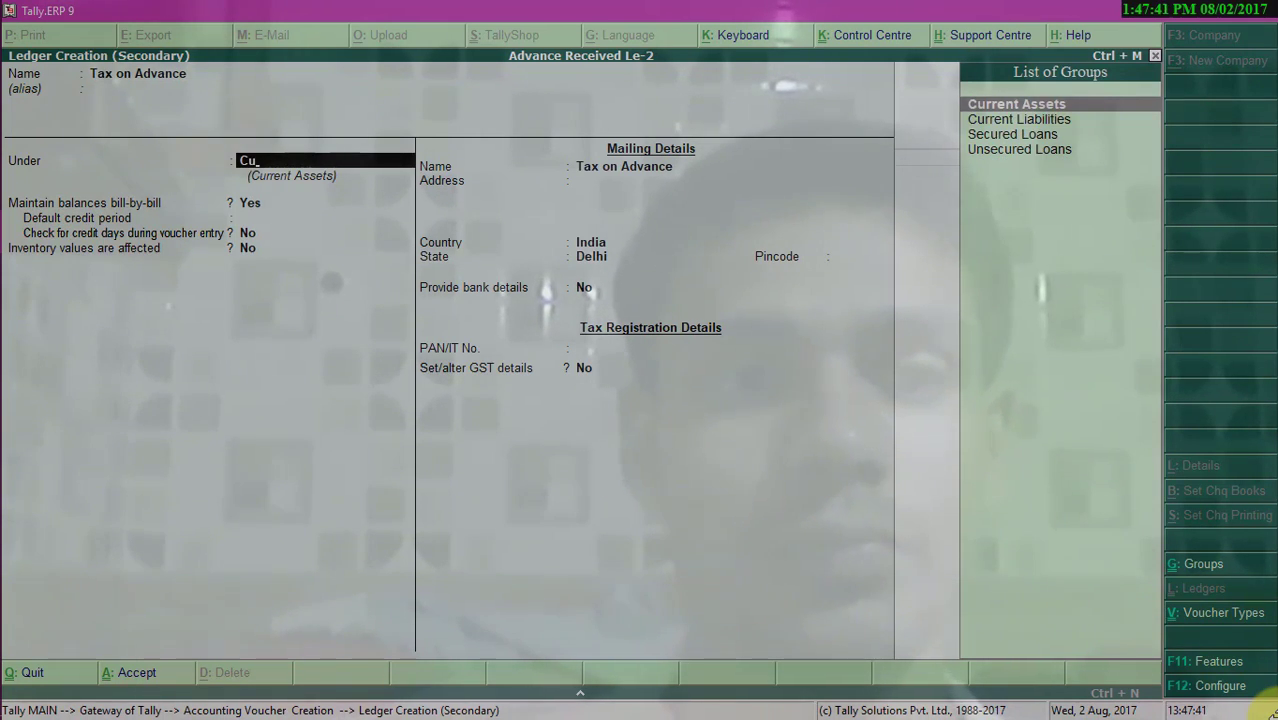
- Include the ledger in GST assessable value calculation, appropriated to Goods, with Based on Value calculation
key(Return)
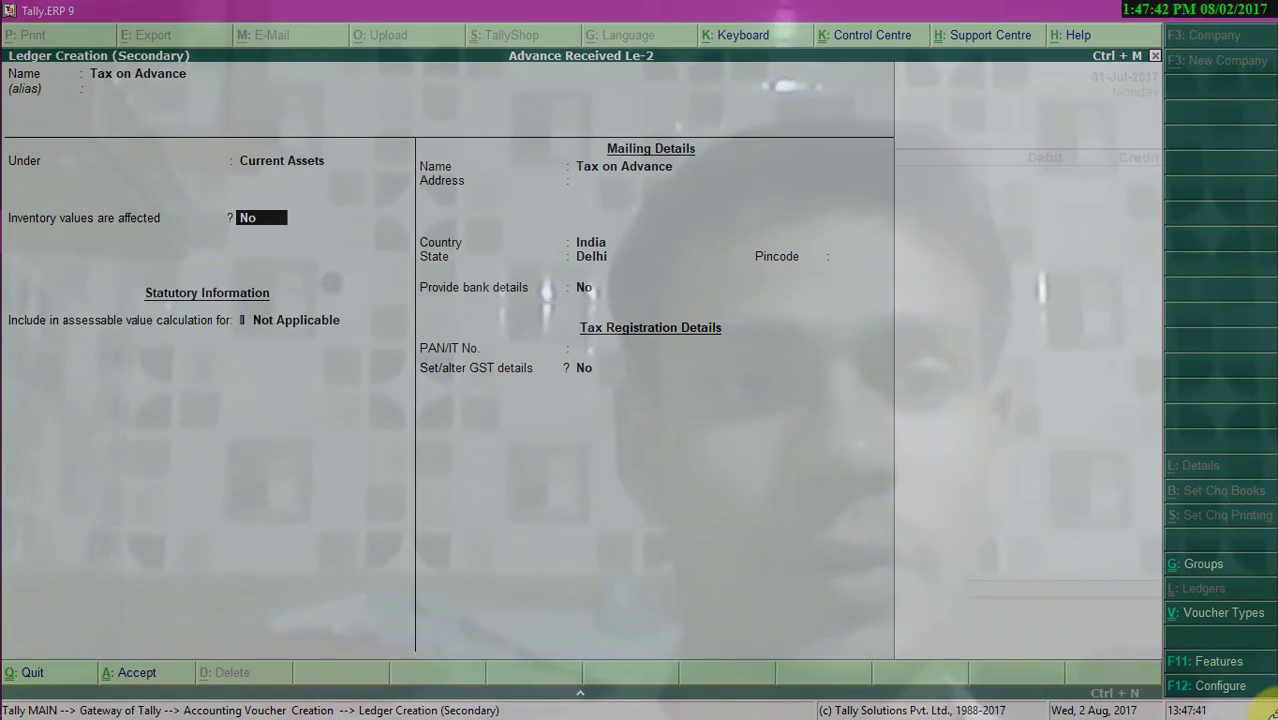
key(Return)
key(Down)
key(Return)
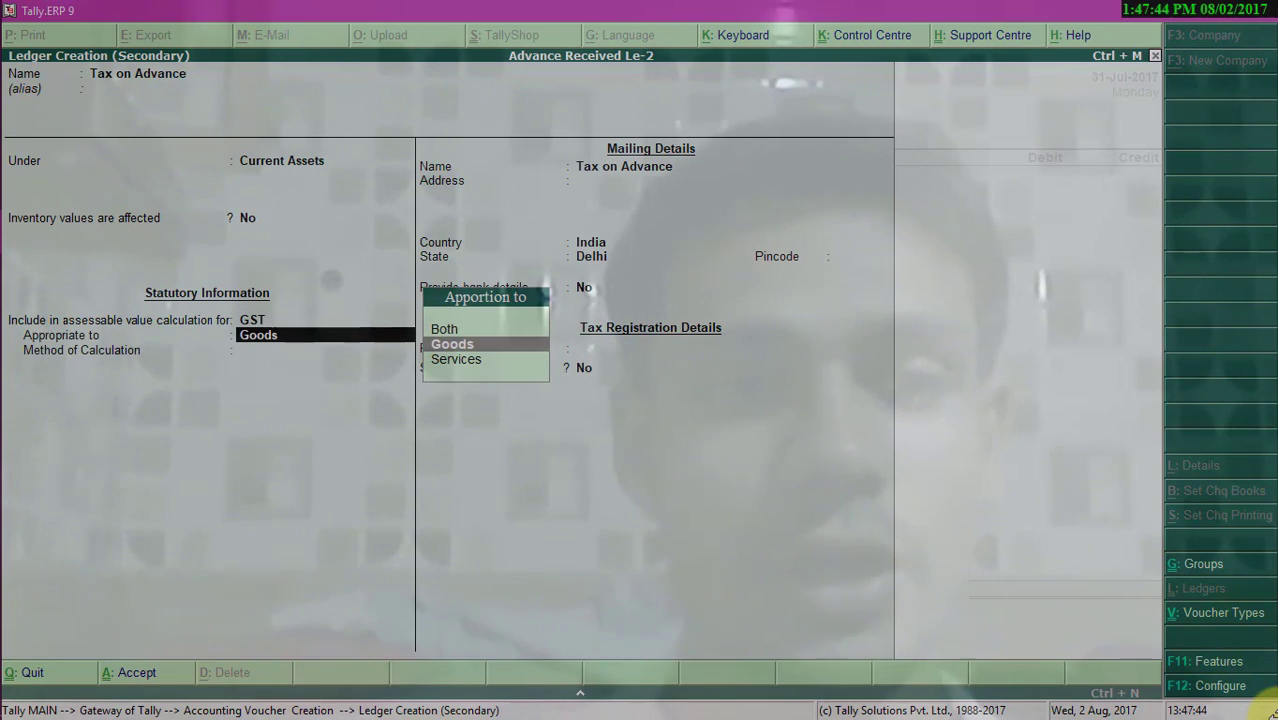
key(Return)
key(Down)
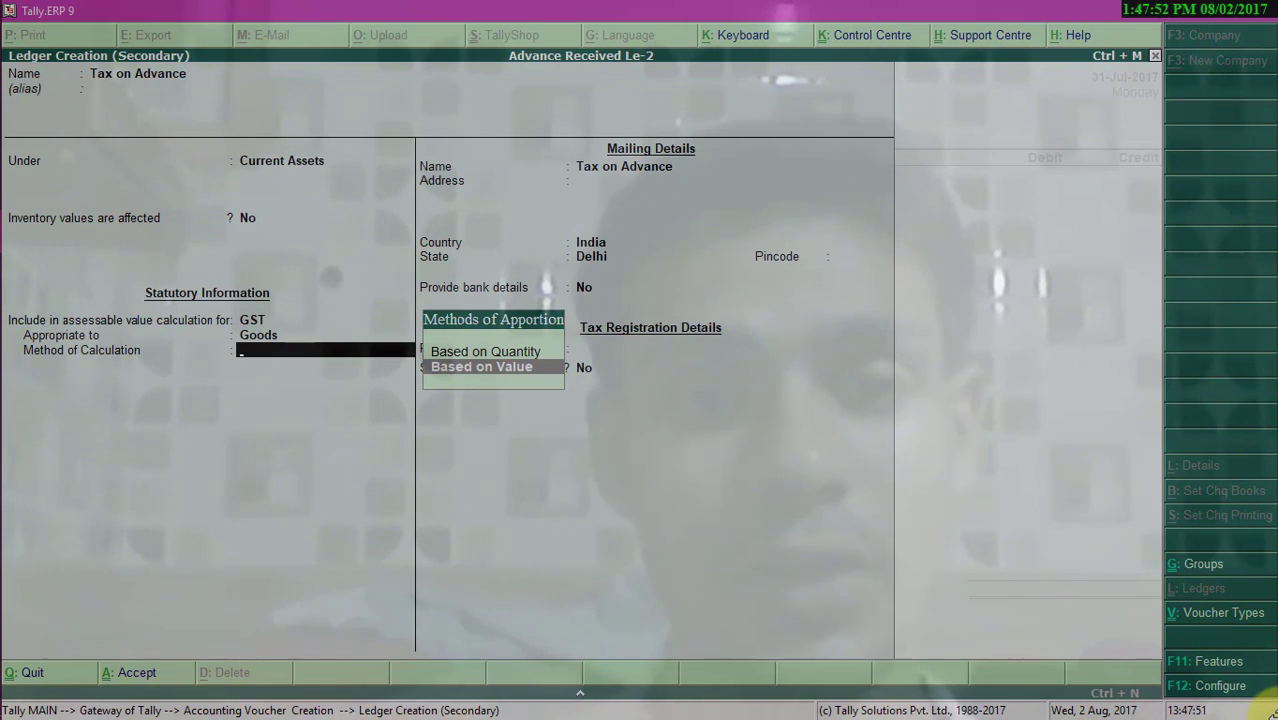
key(Return)
key(Return)
key(Return)
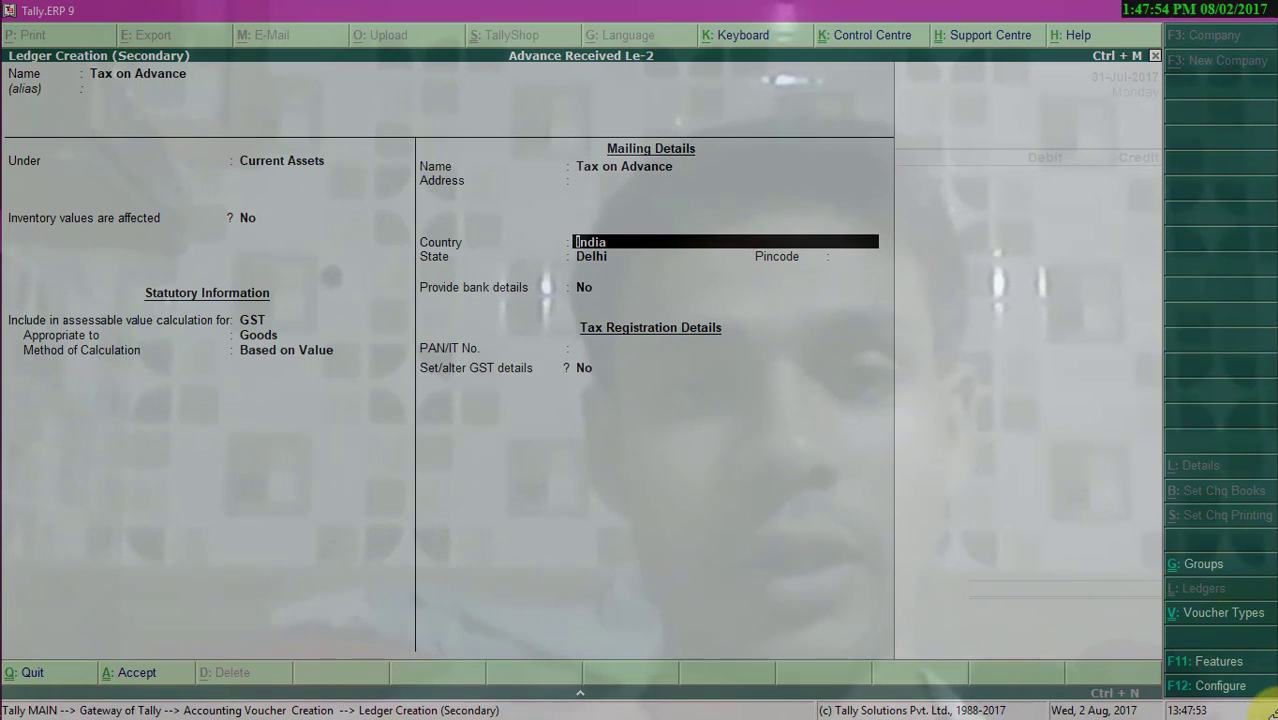
- Save the new ledger and debit Tax on Advance with 1,440 in the journal
key(ctrl+a)
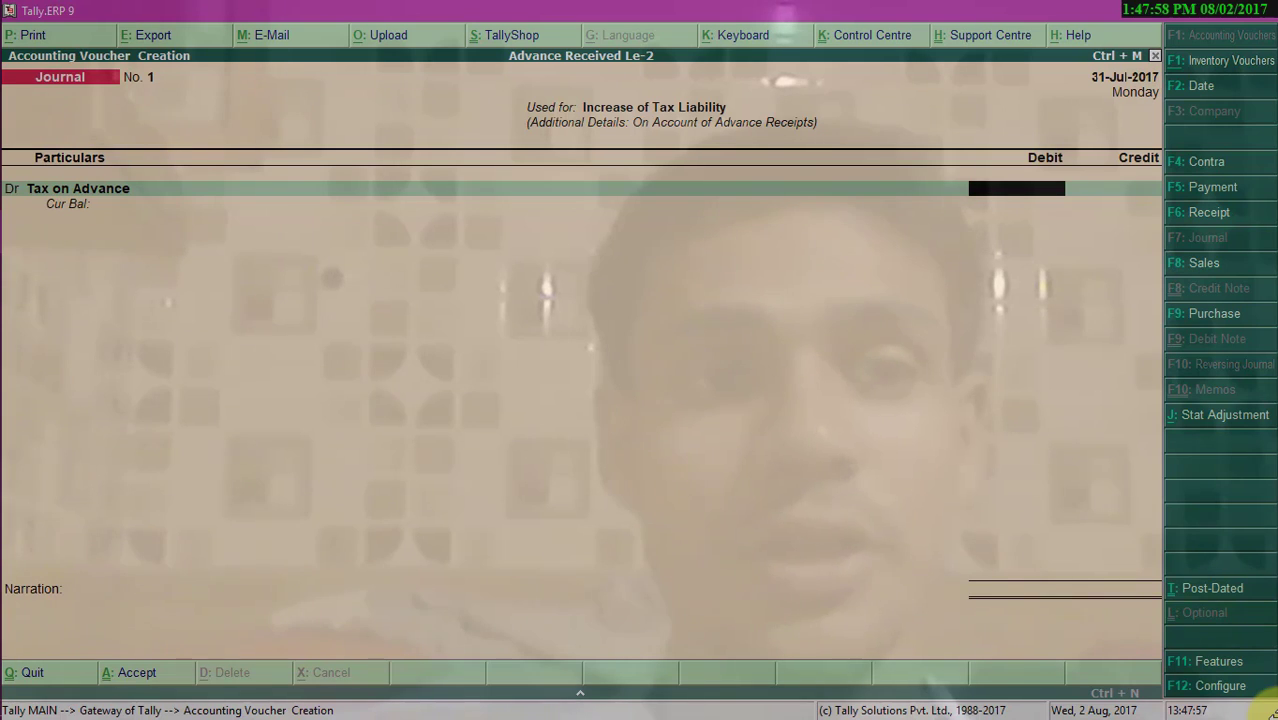
text(1)
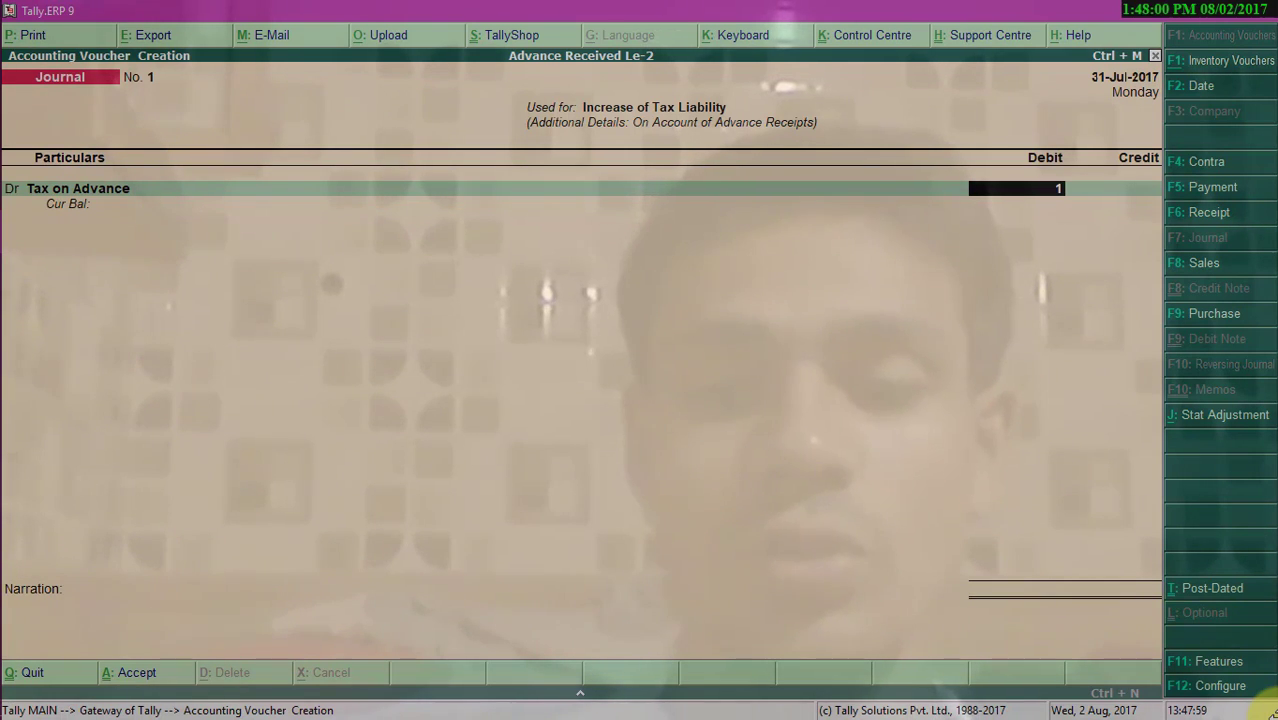
text(1440)
key(Return)
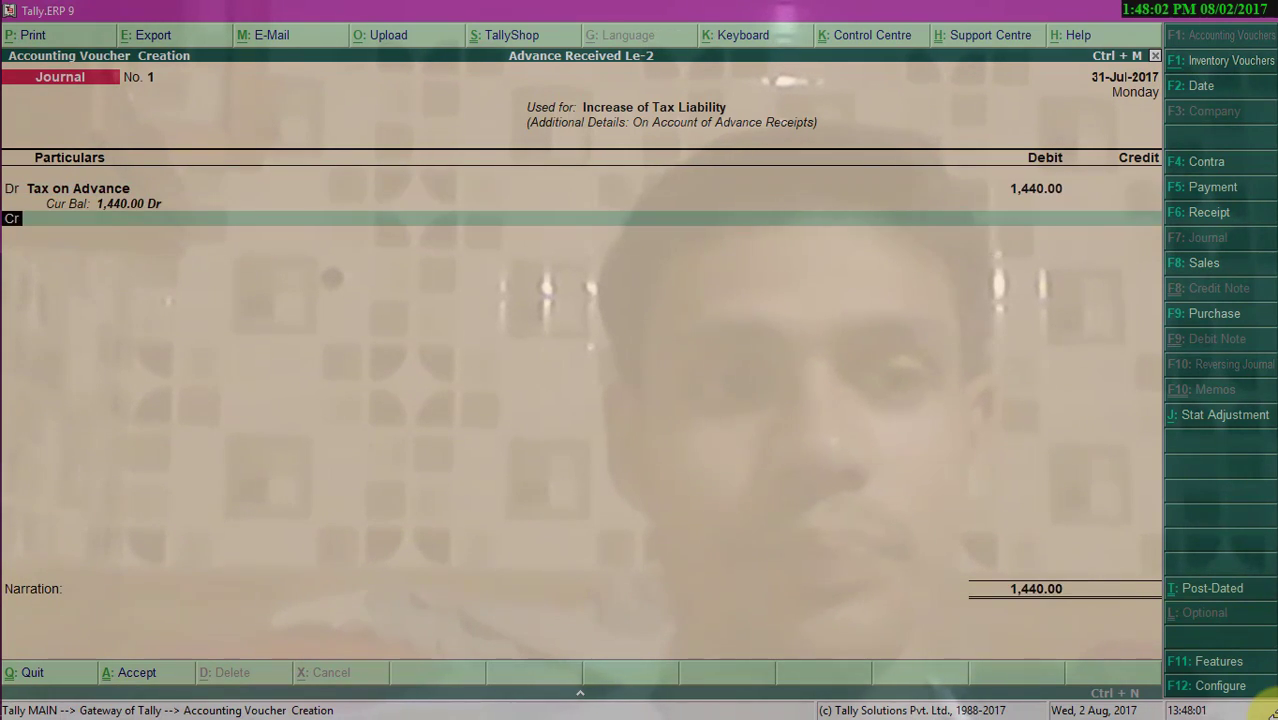
- Create a new credit ledger from the journal named Central Tax GST @9%
key(Return)
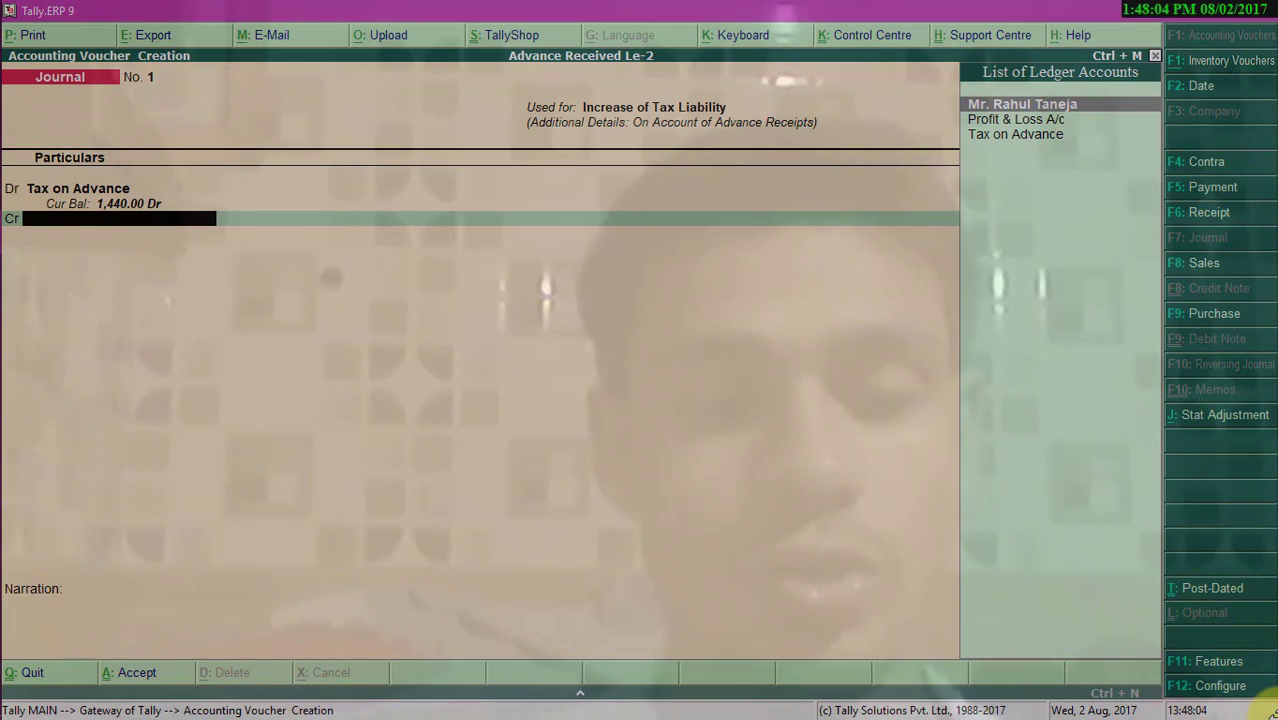
key(alt+c)
text(Cen)
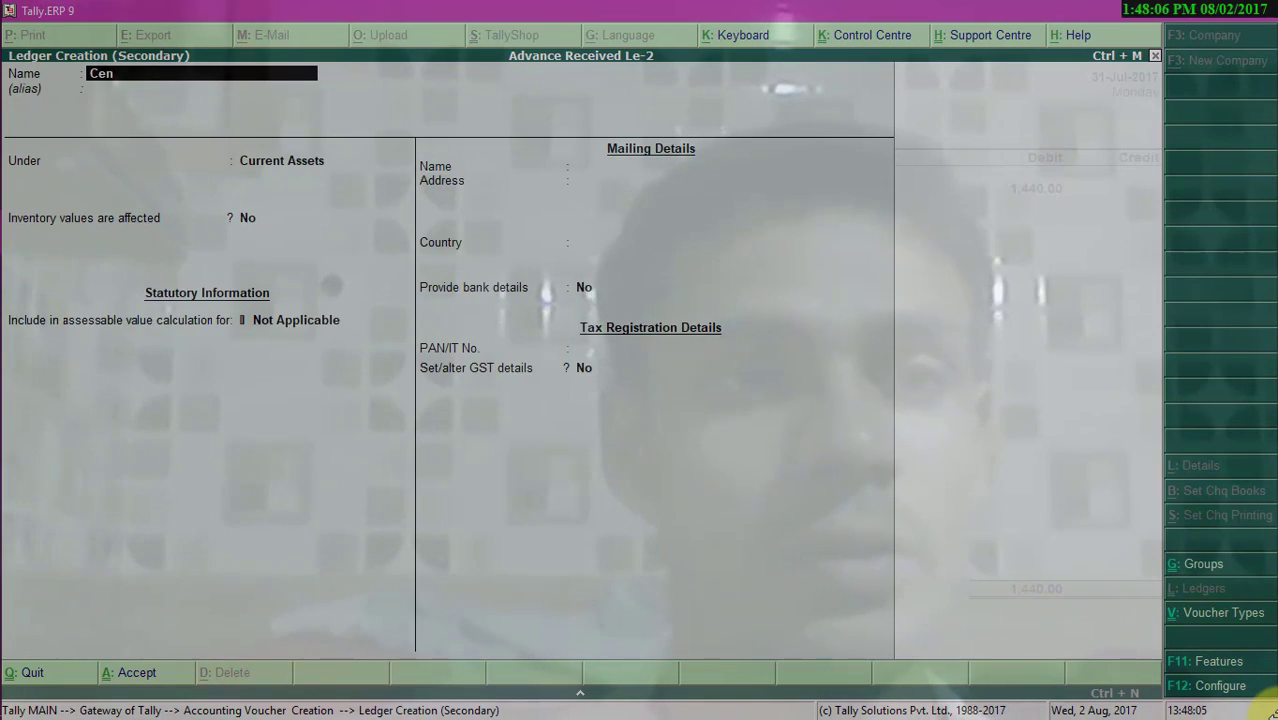
text(tral Tax)
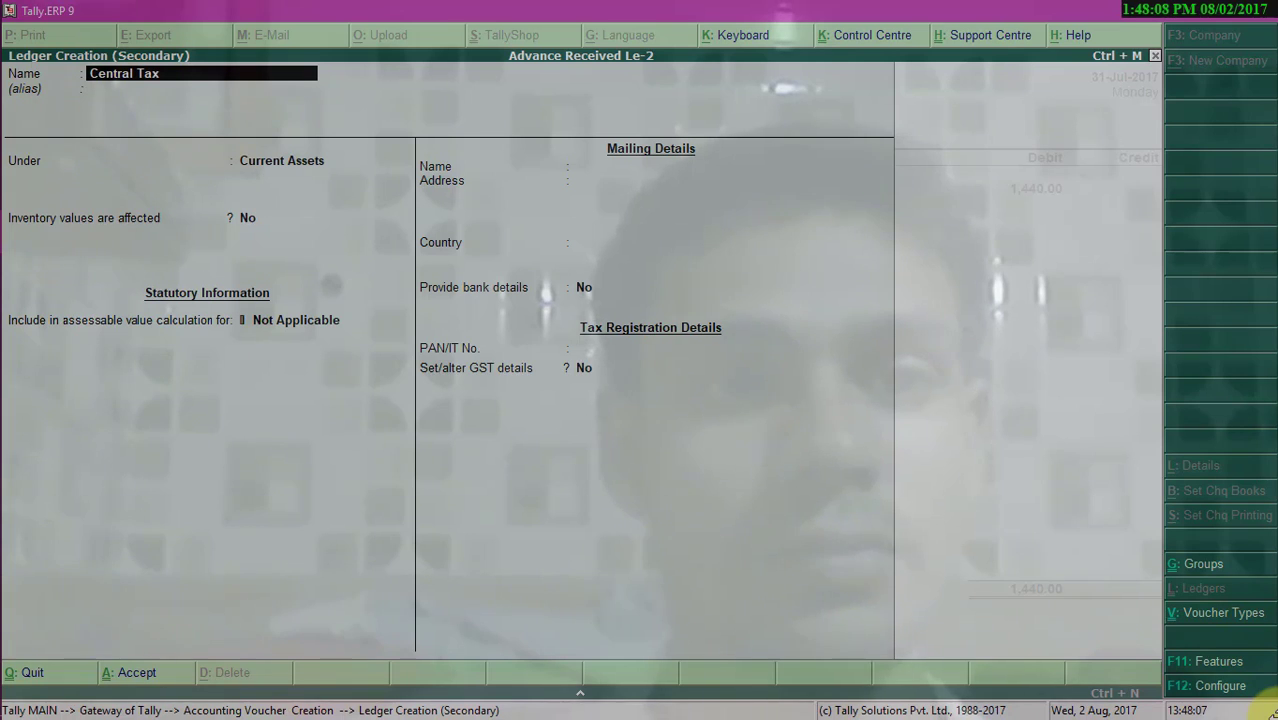
text( GST)
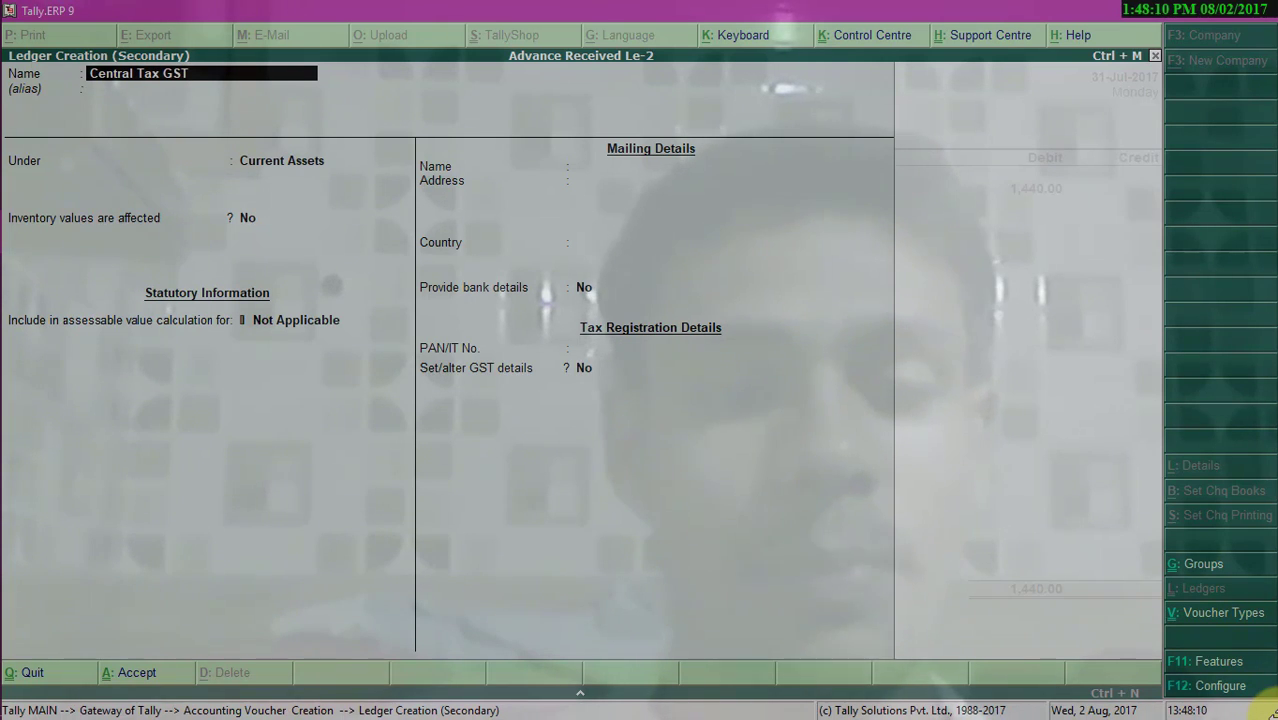
text( @9%)
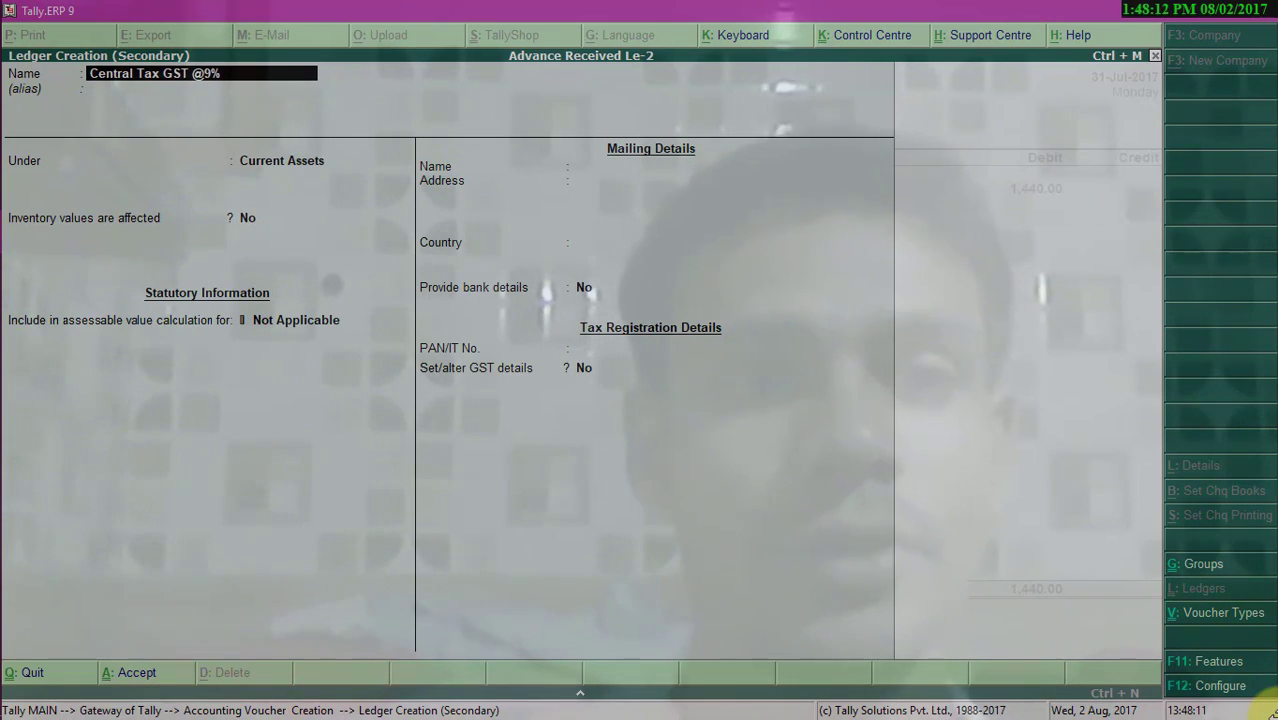
key(Return)
- Place the ledger under Duties & Taxes as a GST Central Tax ledger at 9% and save it
text(Du)
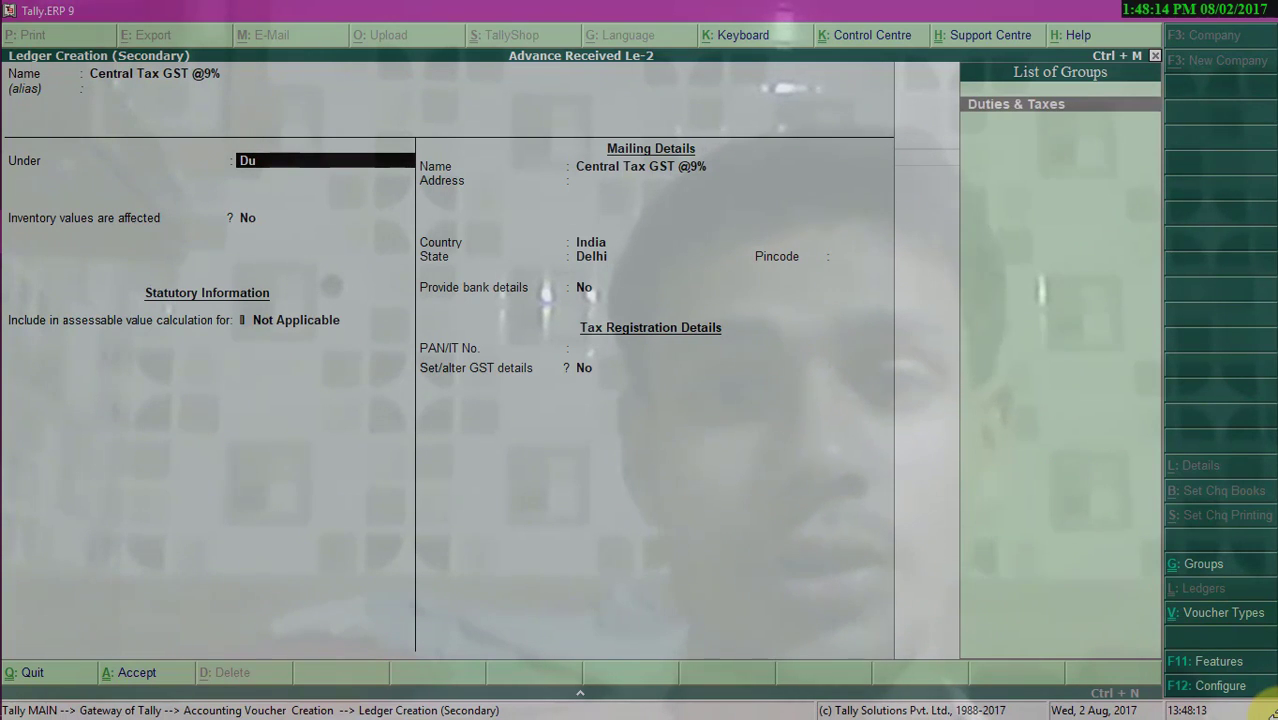
key(Return)
text(G)
key(Return)
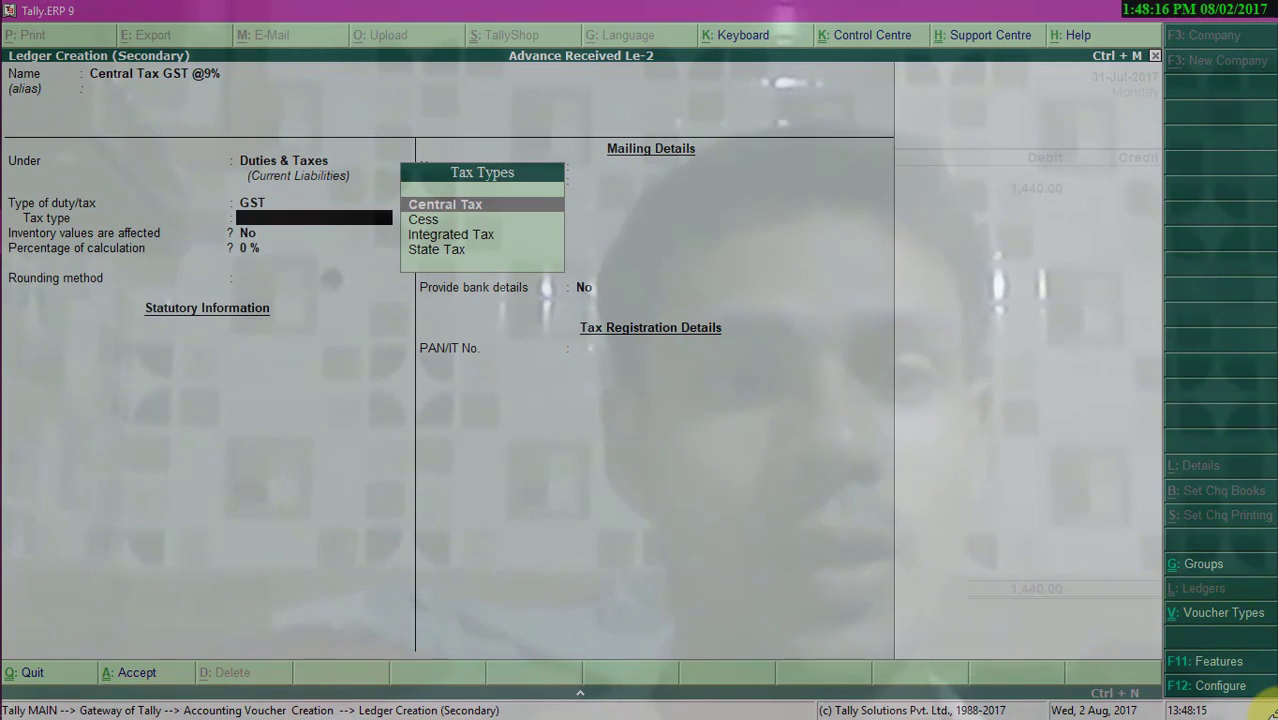
key(Return)
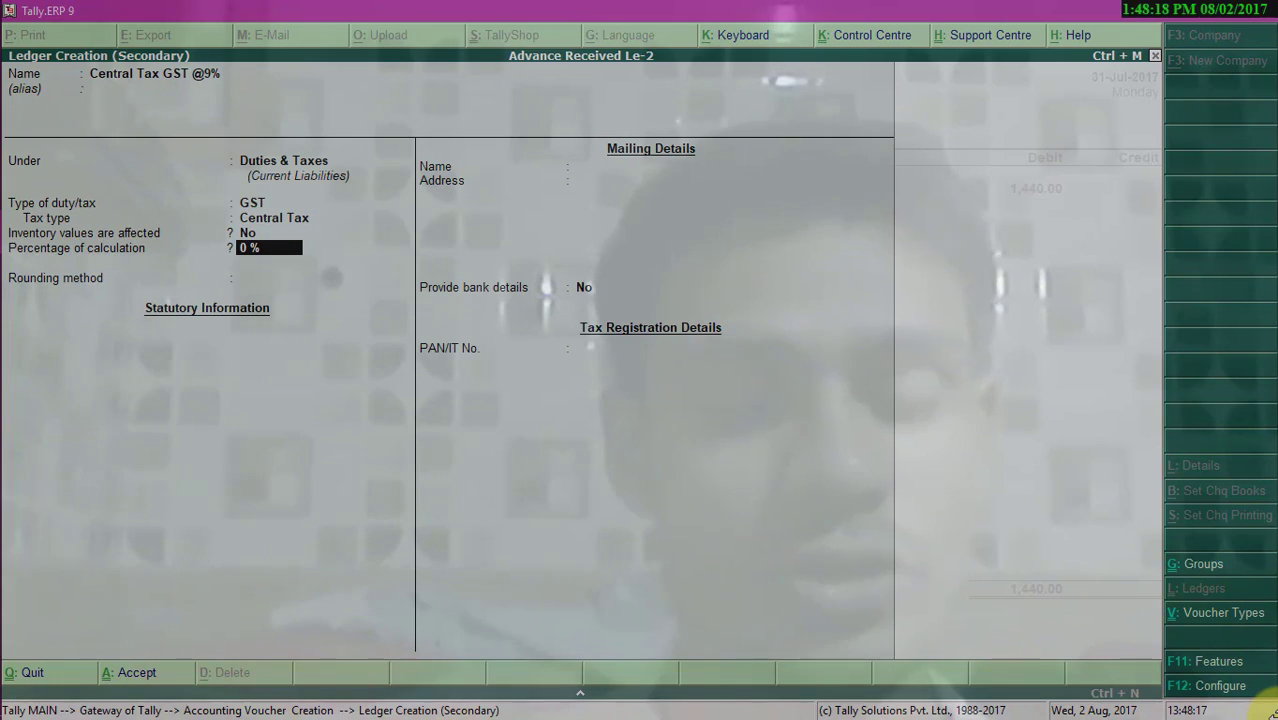
text(9)
key(Return)
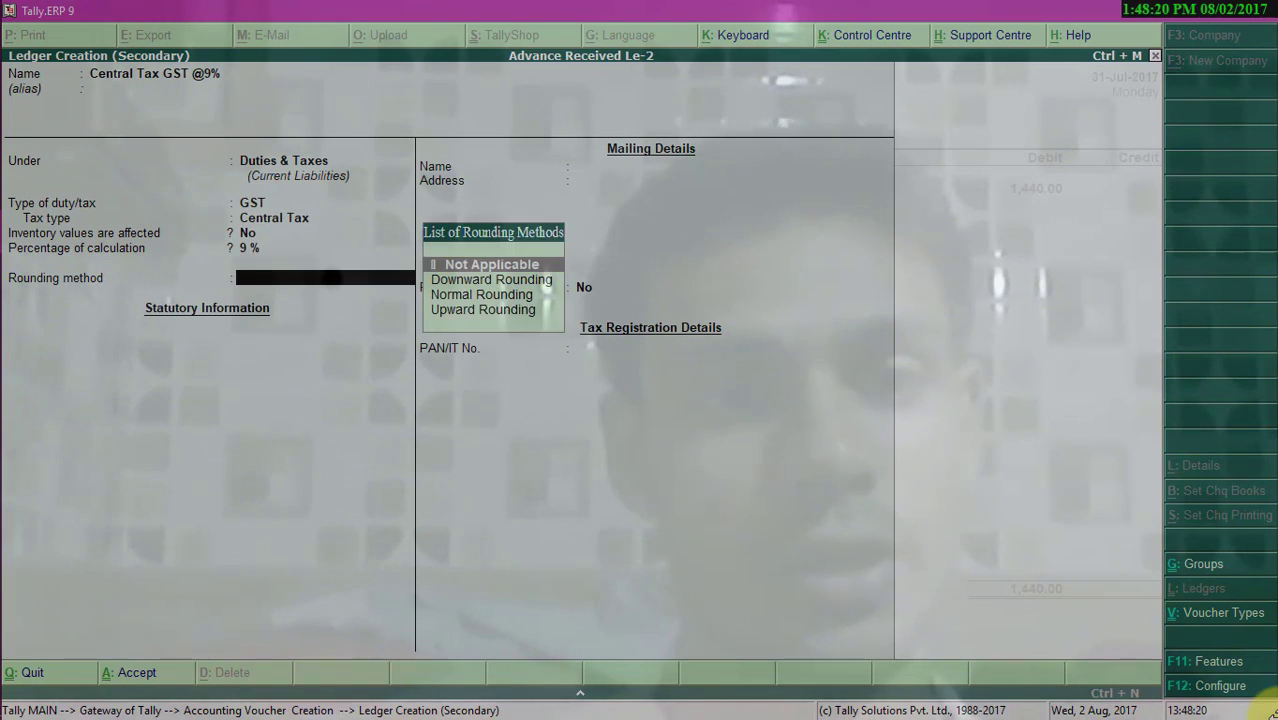
key(Return)
key(Return)
key(Return)
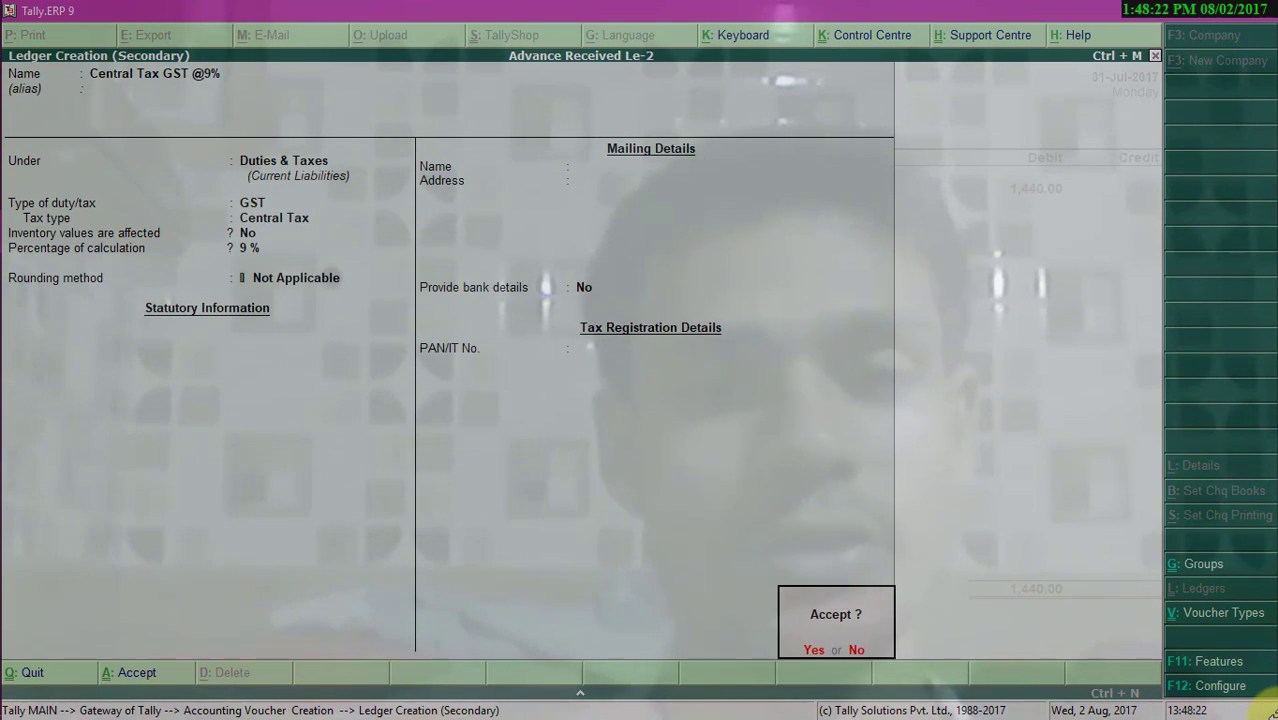
key(Return)
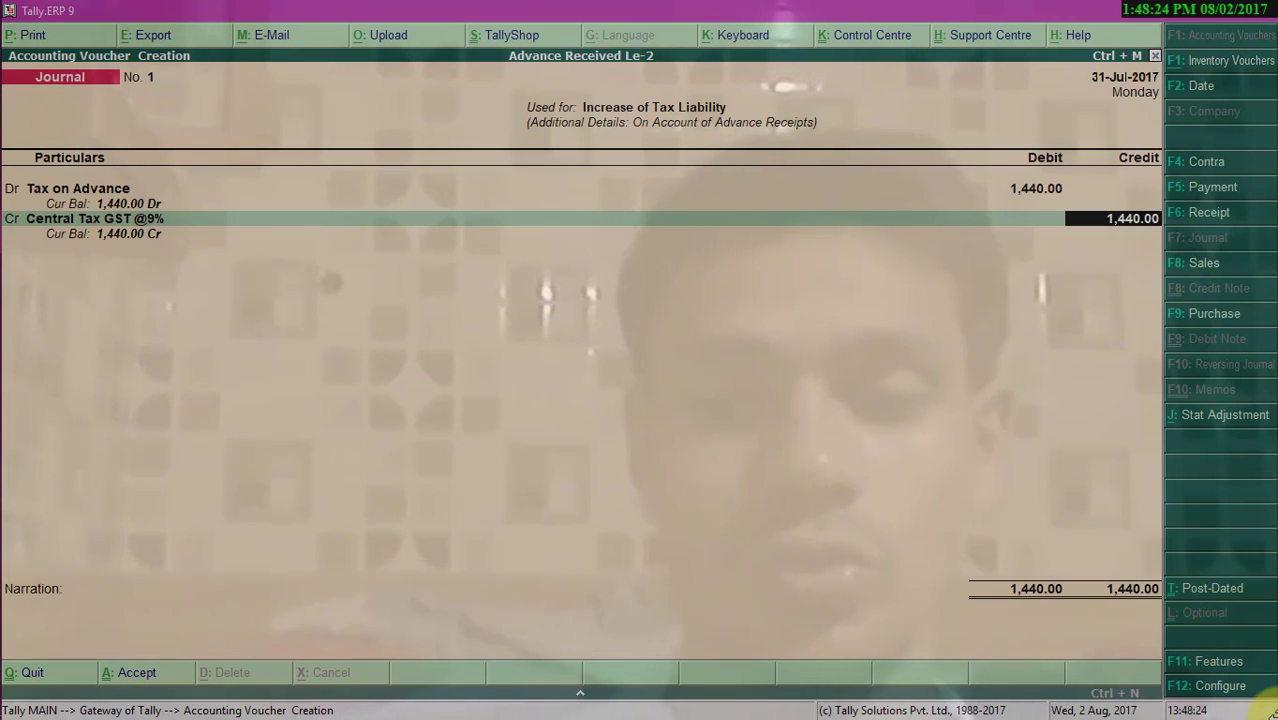
- Credit Central Tax GST @9% with 720 and move to the next credit line
text(720)
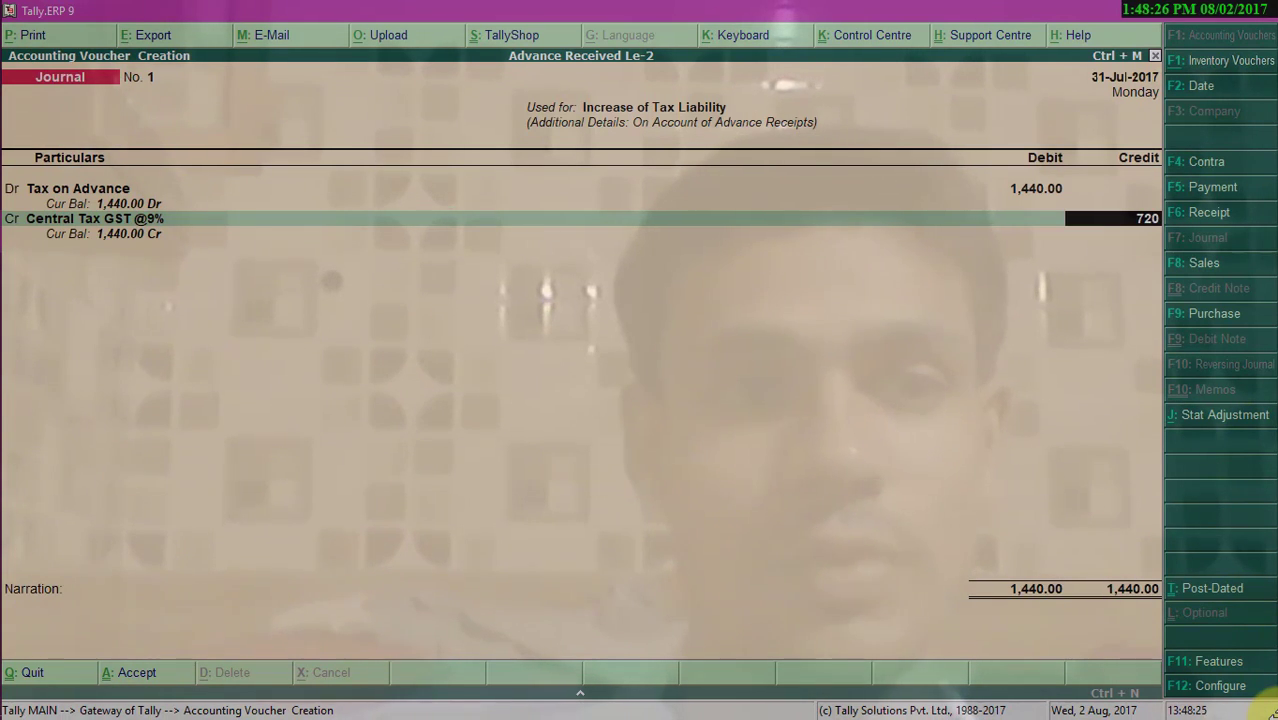
key(Return)
key(Return)
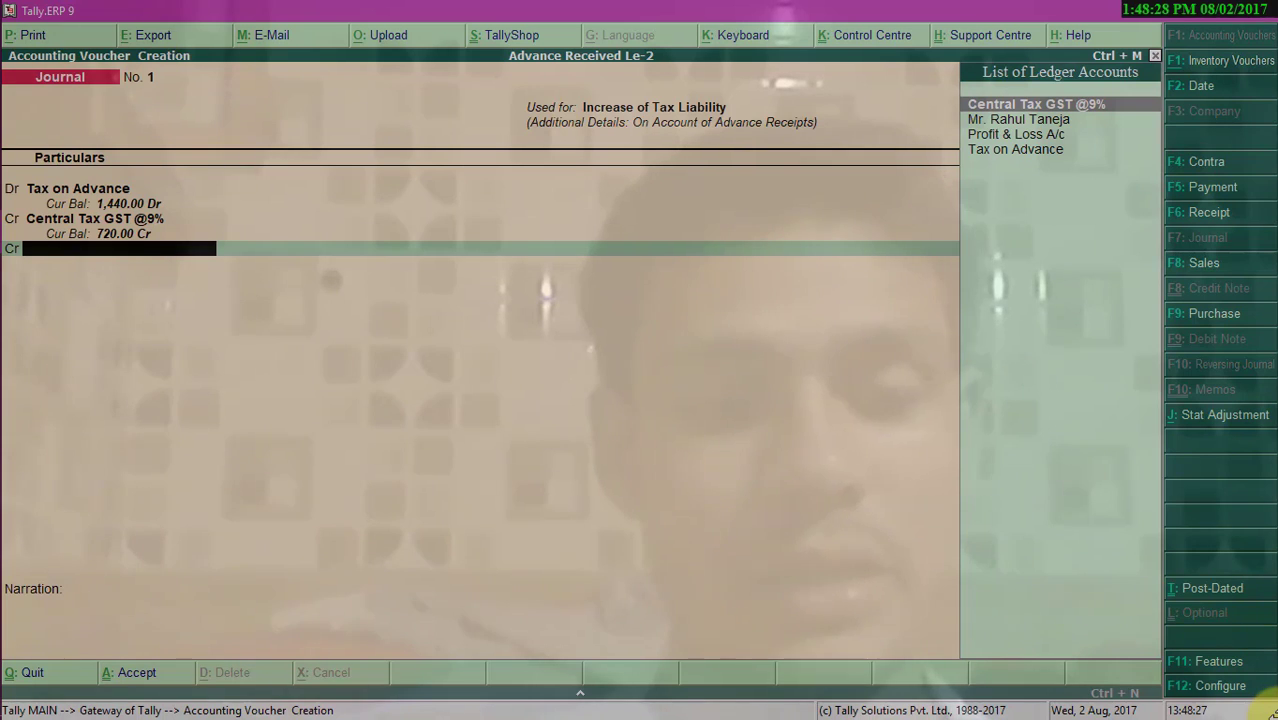
- Create another new credit ledger named State Tax GST @9%
key(alt+c)
text(State)
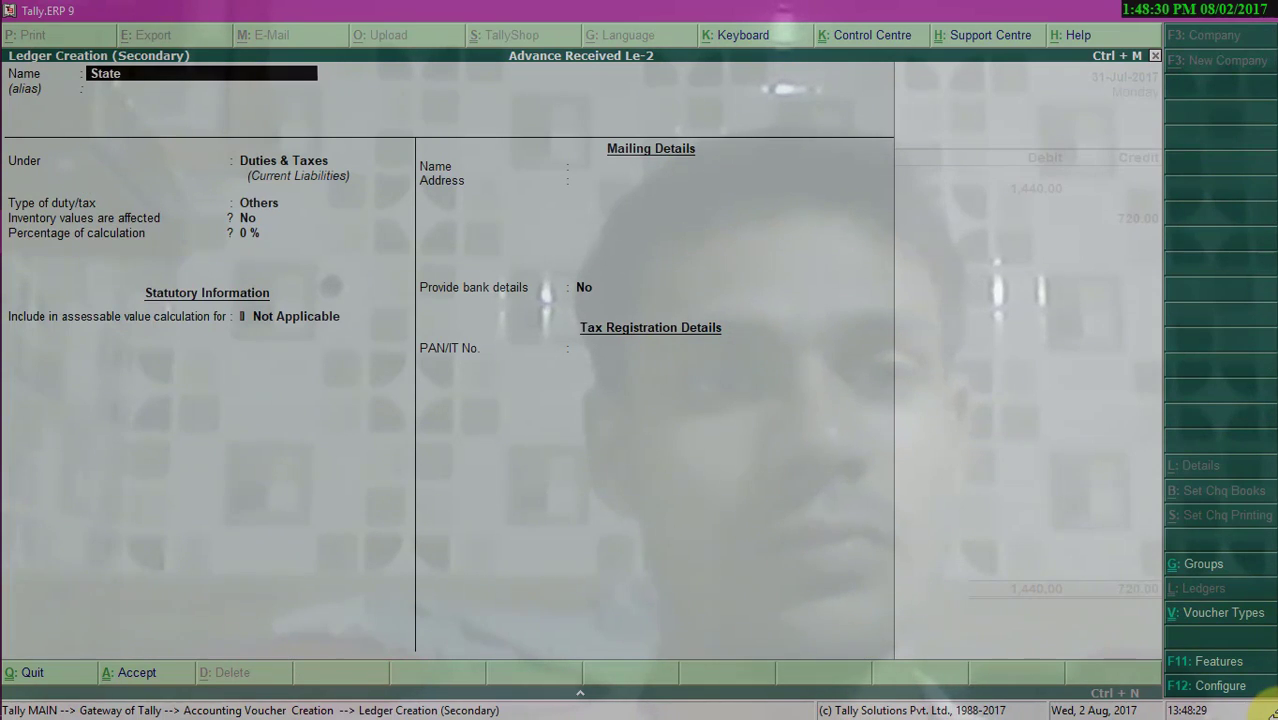
text( Tax )
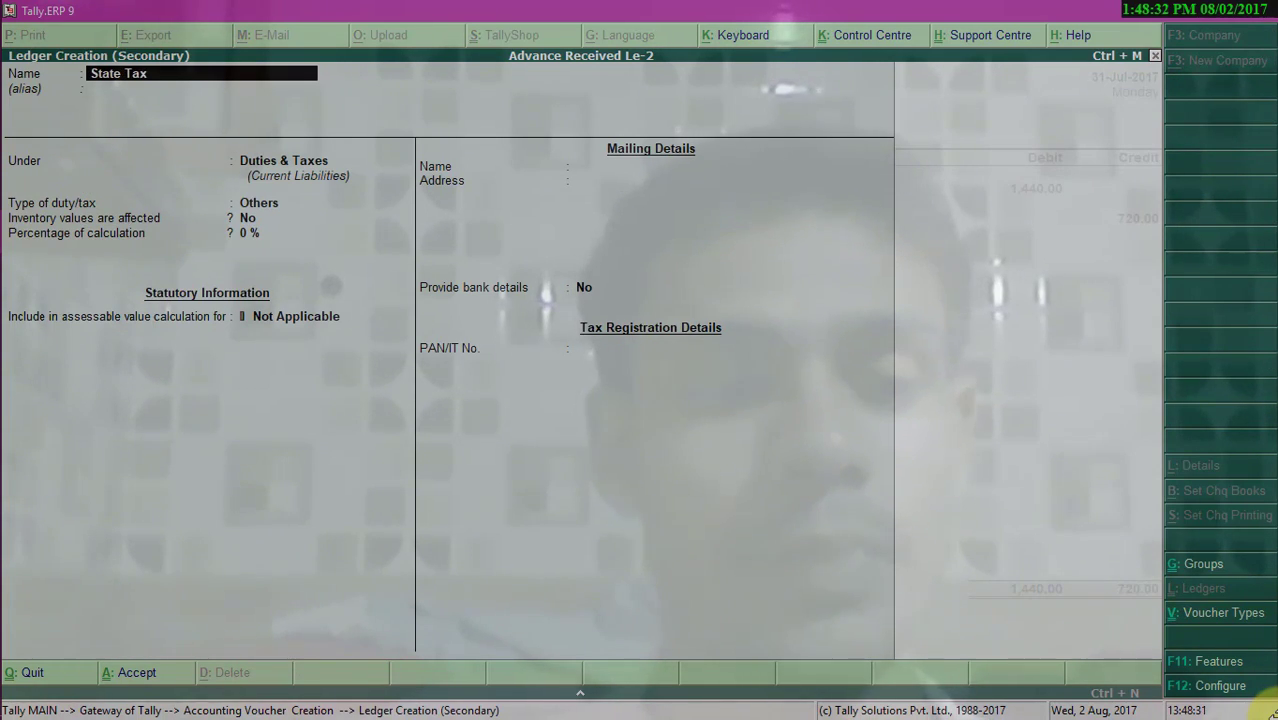
text(GS)
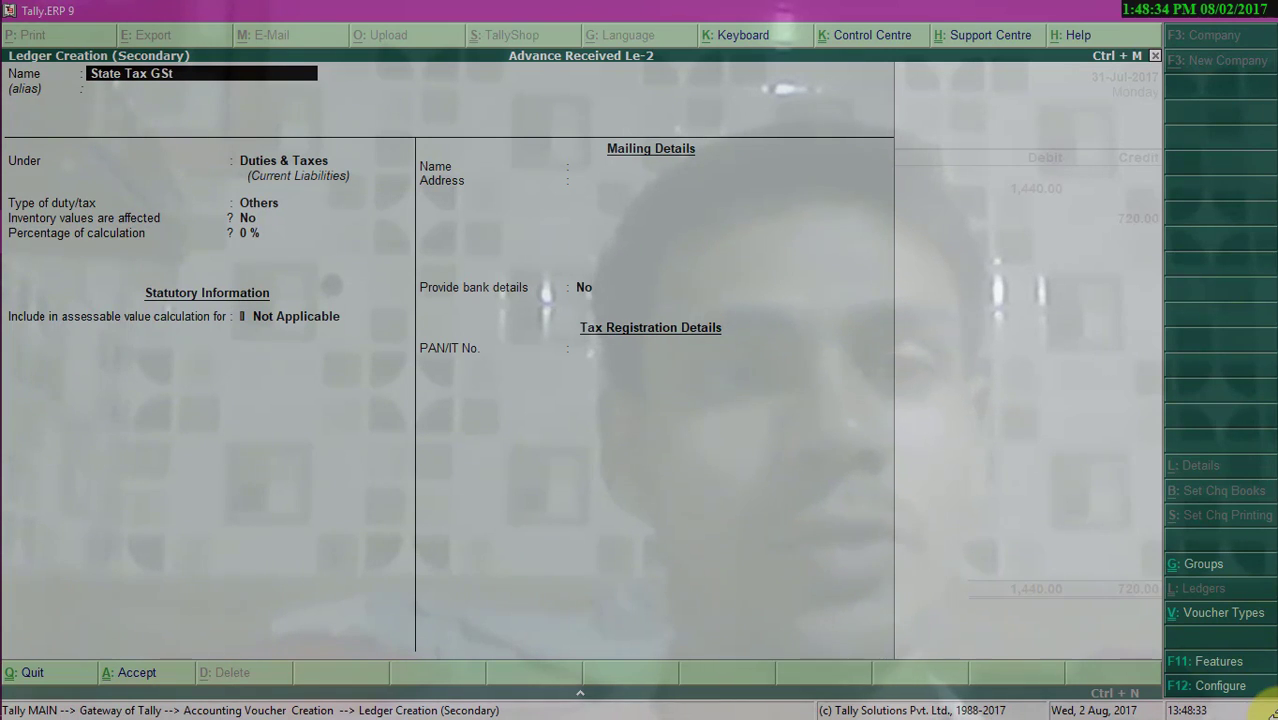
text(T)
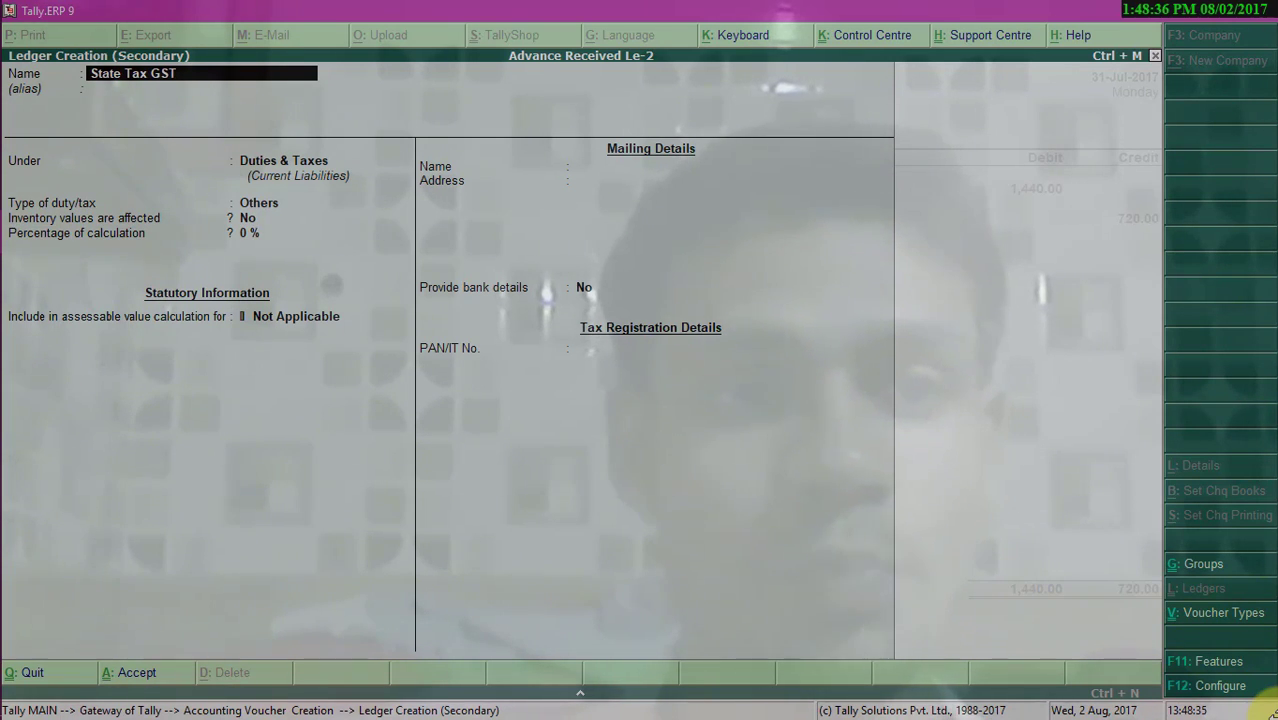
text(9%)
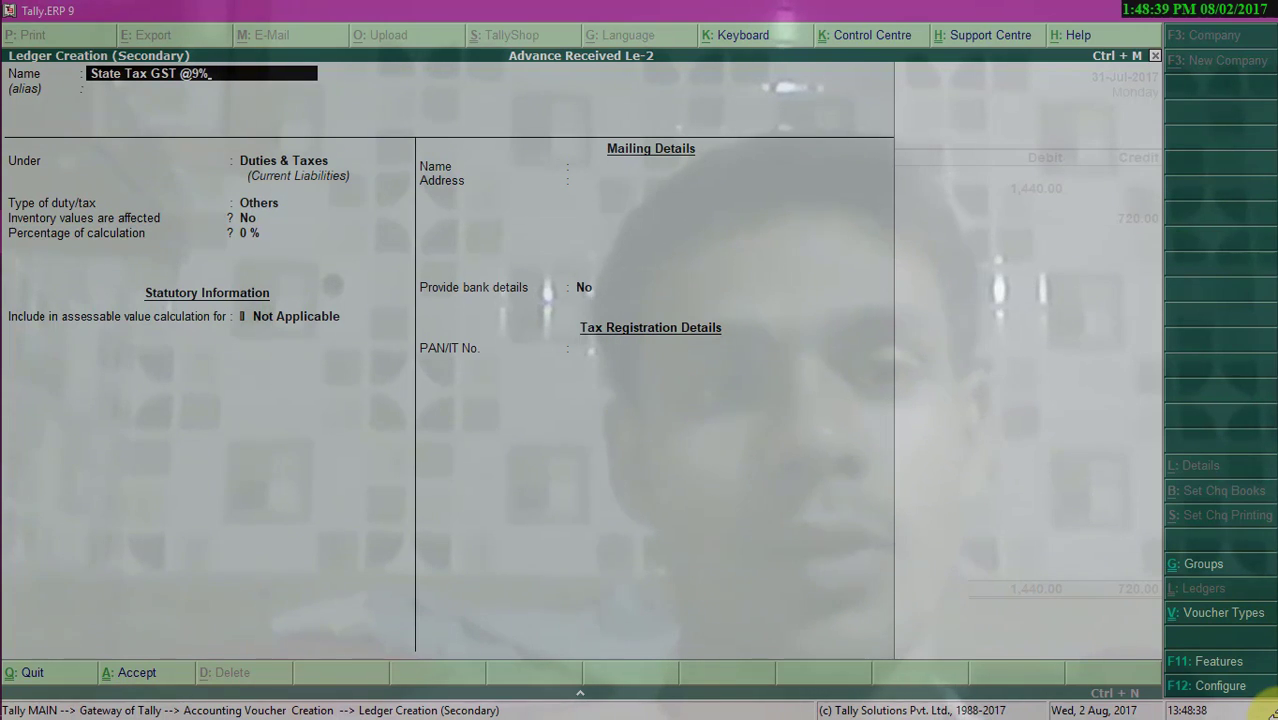
- Set the ledger as a GST State Tax duty under Duties & Taxes at 9% and save it
key(Return)
key(Return)
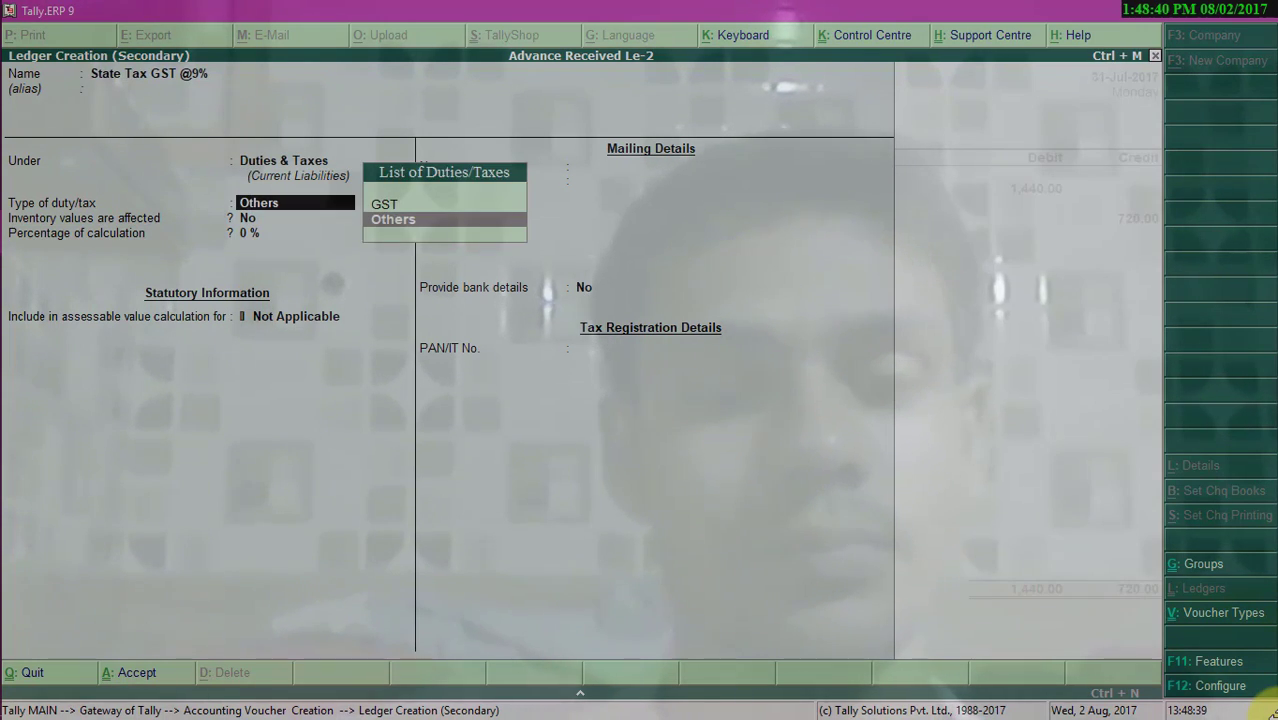
key(Up)
key(Return)
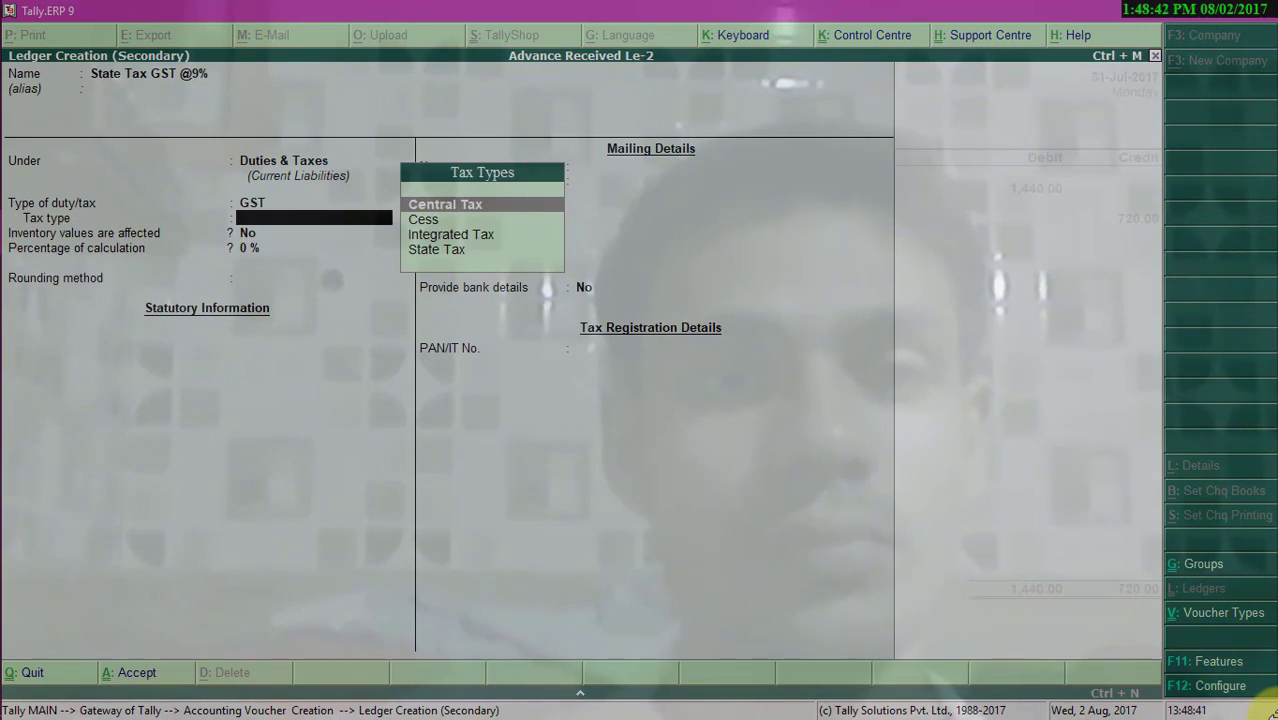
text(s)
key(Return)
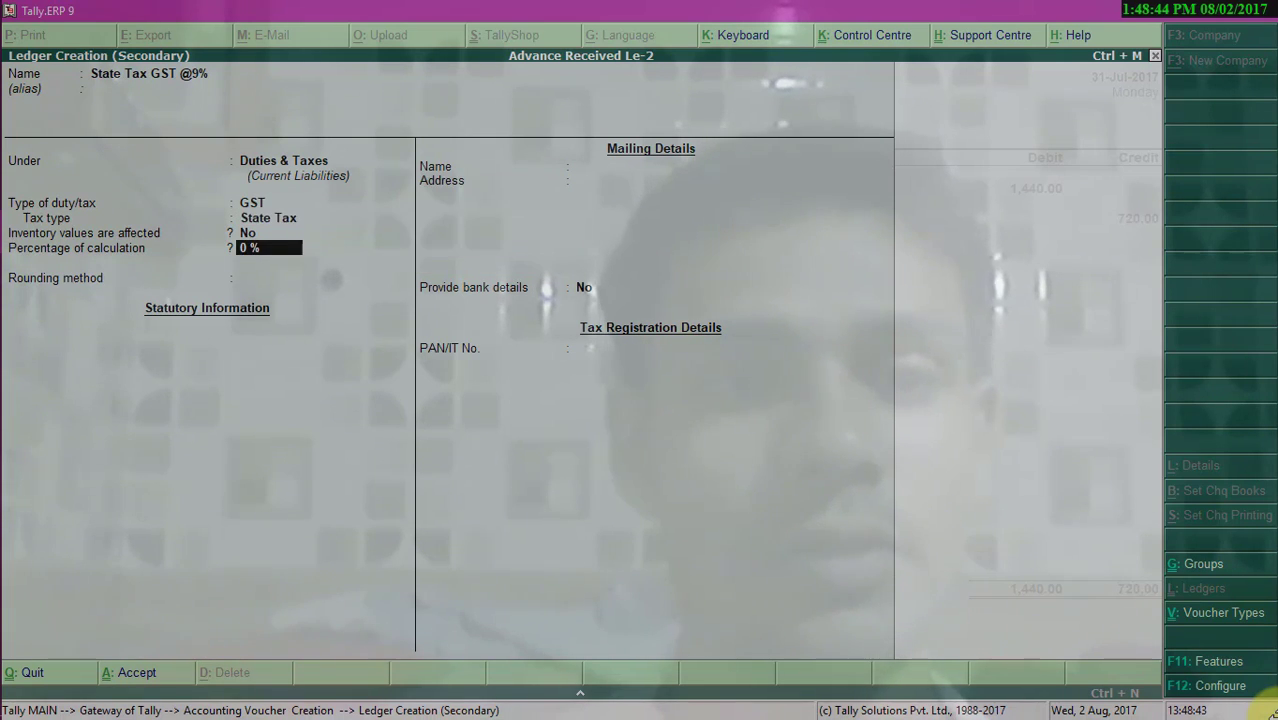
key(Return)
key(Return)
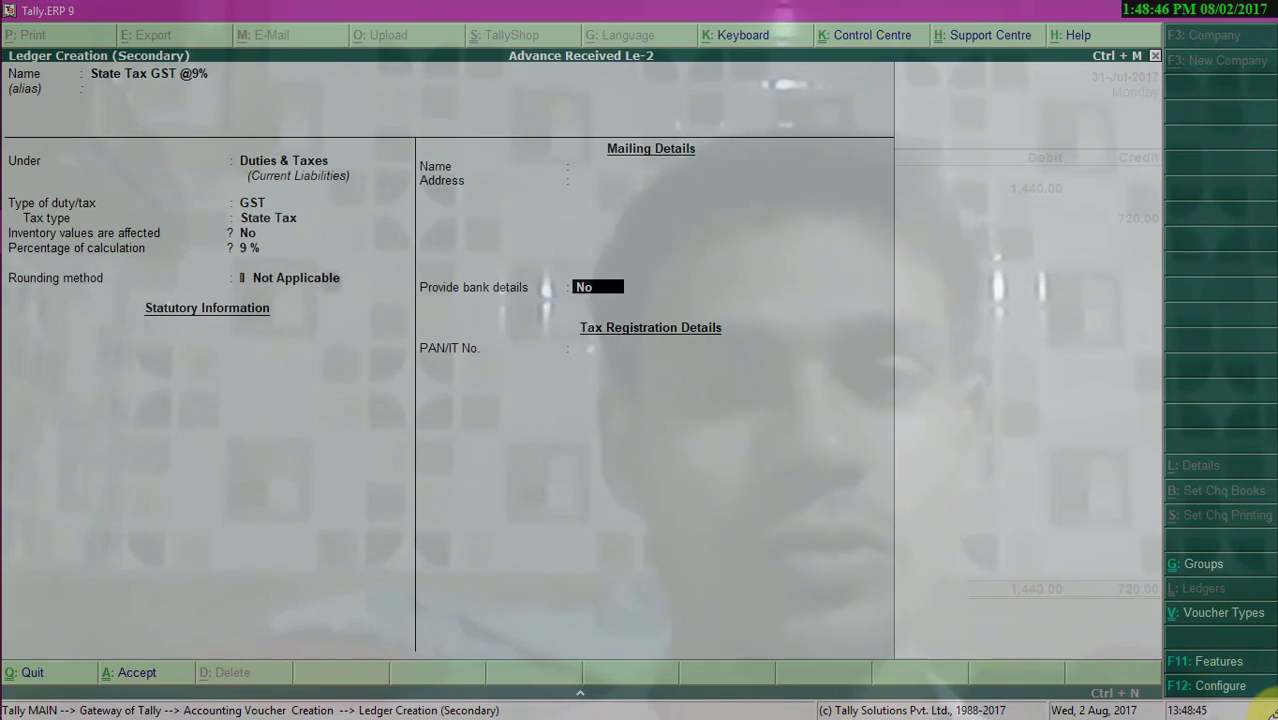
key(ctrl+a)
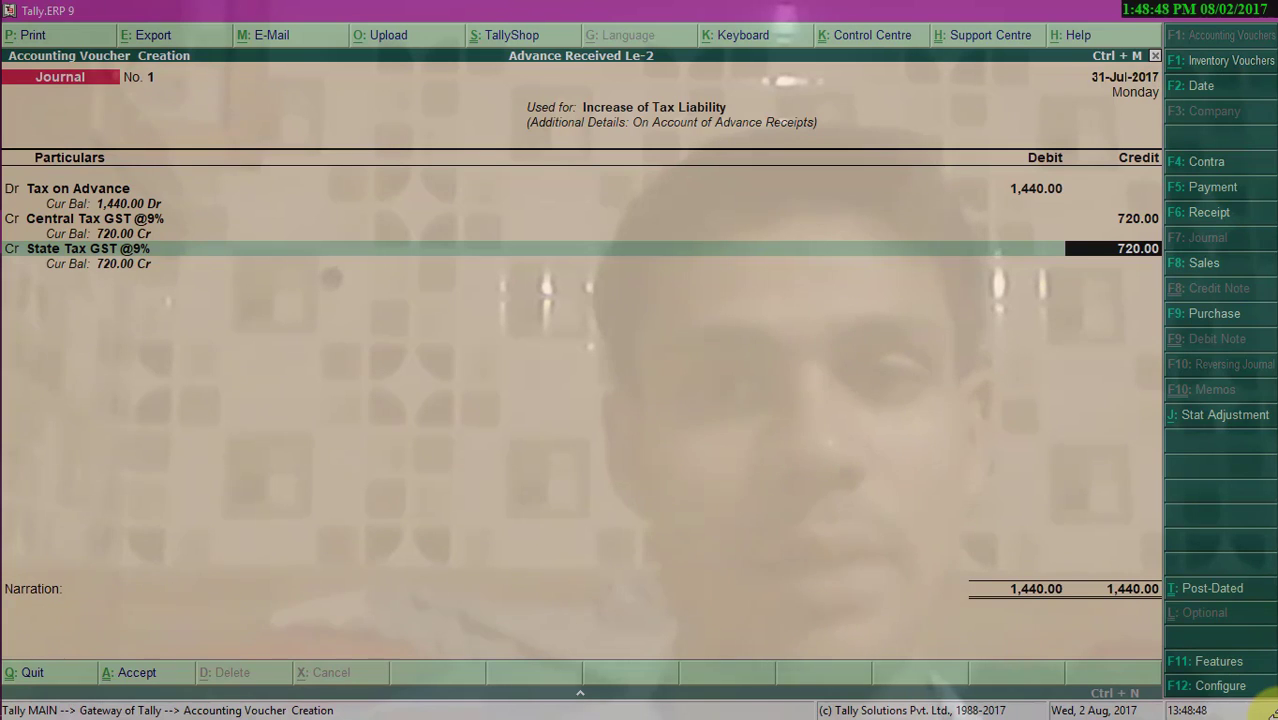
- Credit State Tax GST @9% with 720 and save the journal voucher
key(Return)
key(Return)
key(Return)
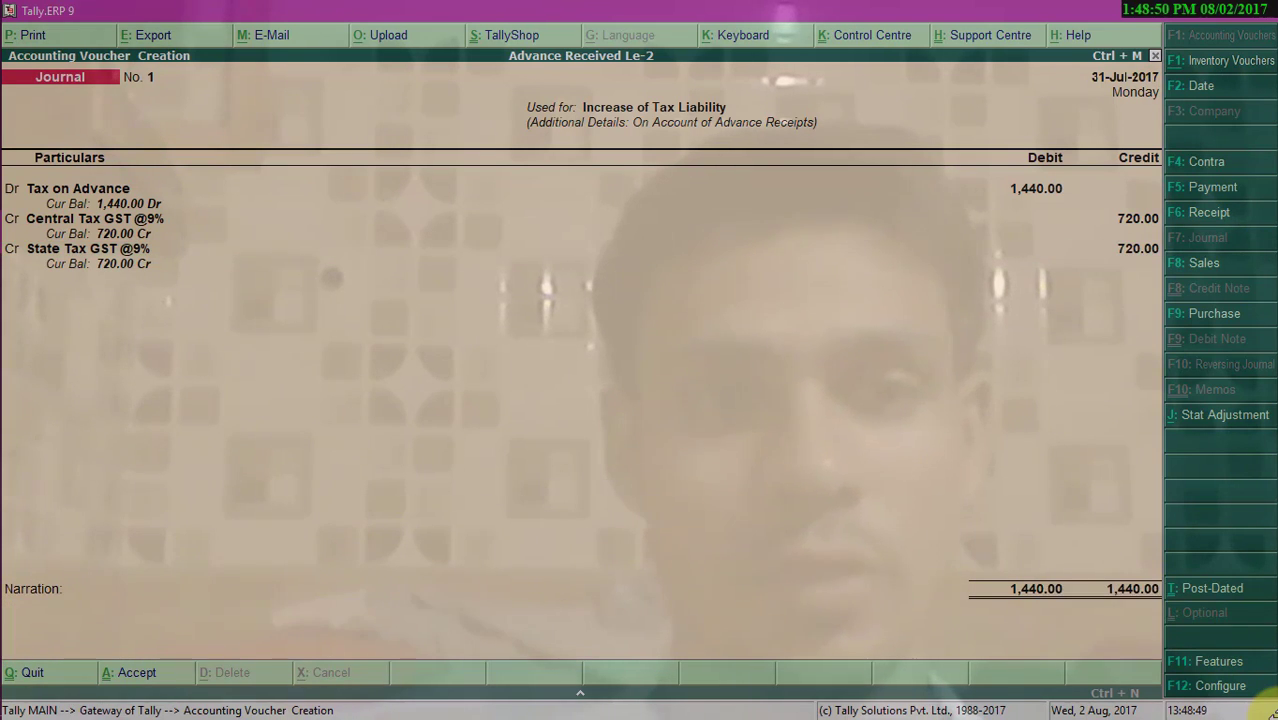
- Leave voucher entry and review the Balance Sheet in detailed view
key(Escape)
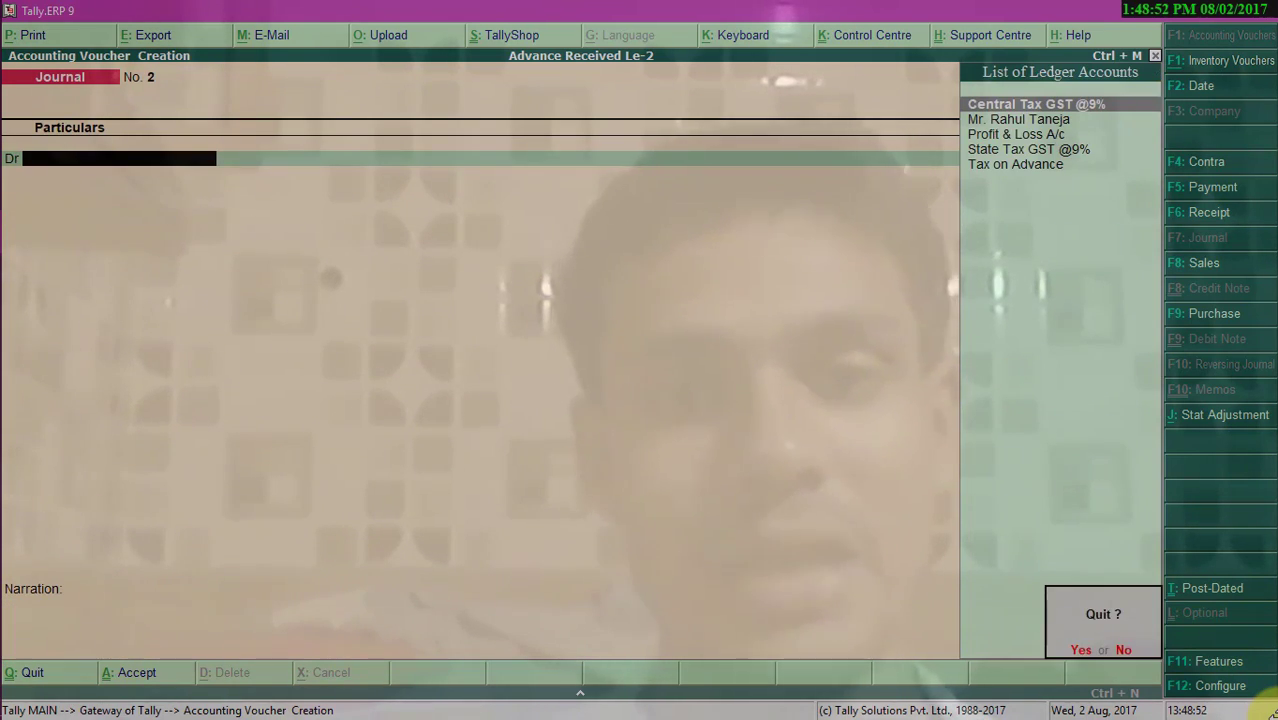
key(Return)
key(b)
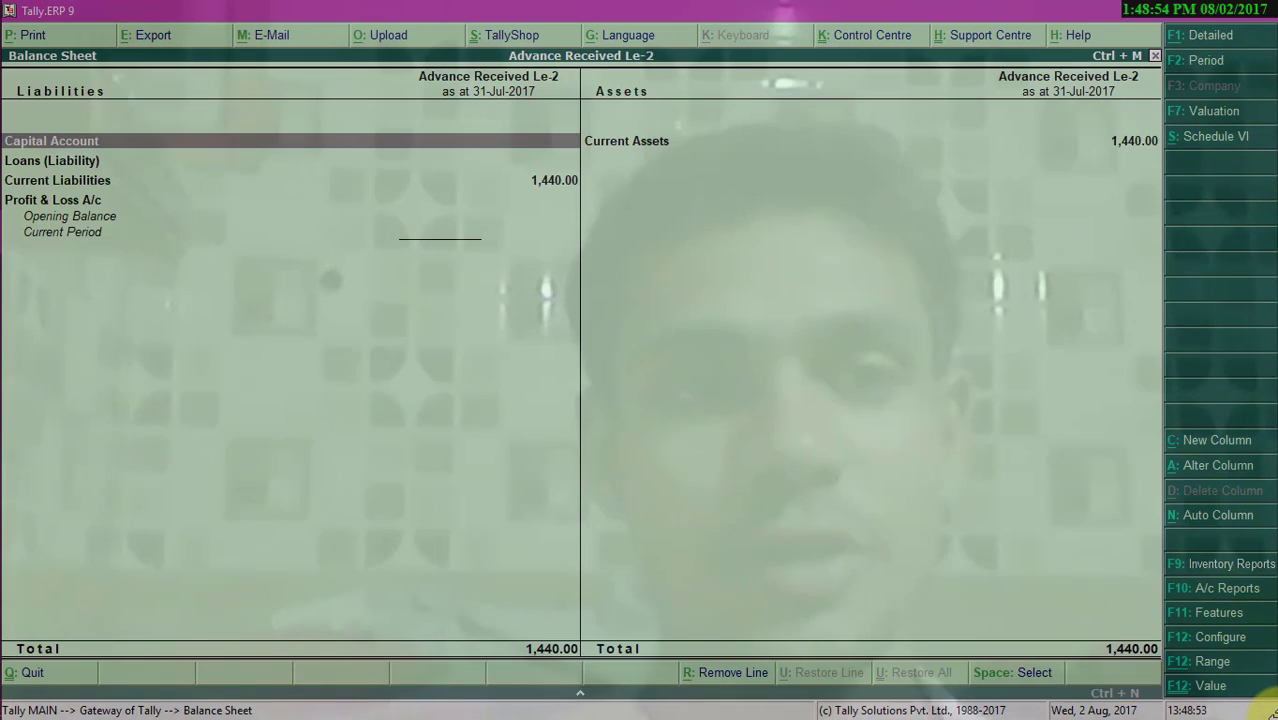
key(alt+F1)
key(Down)
key(Down)
key(Down)
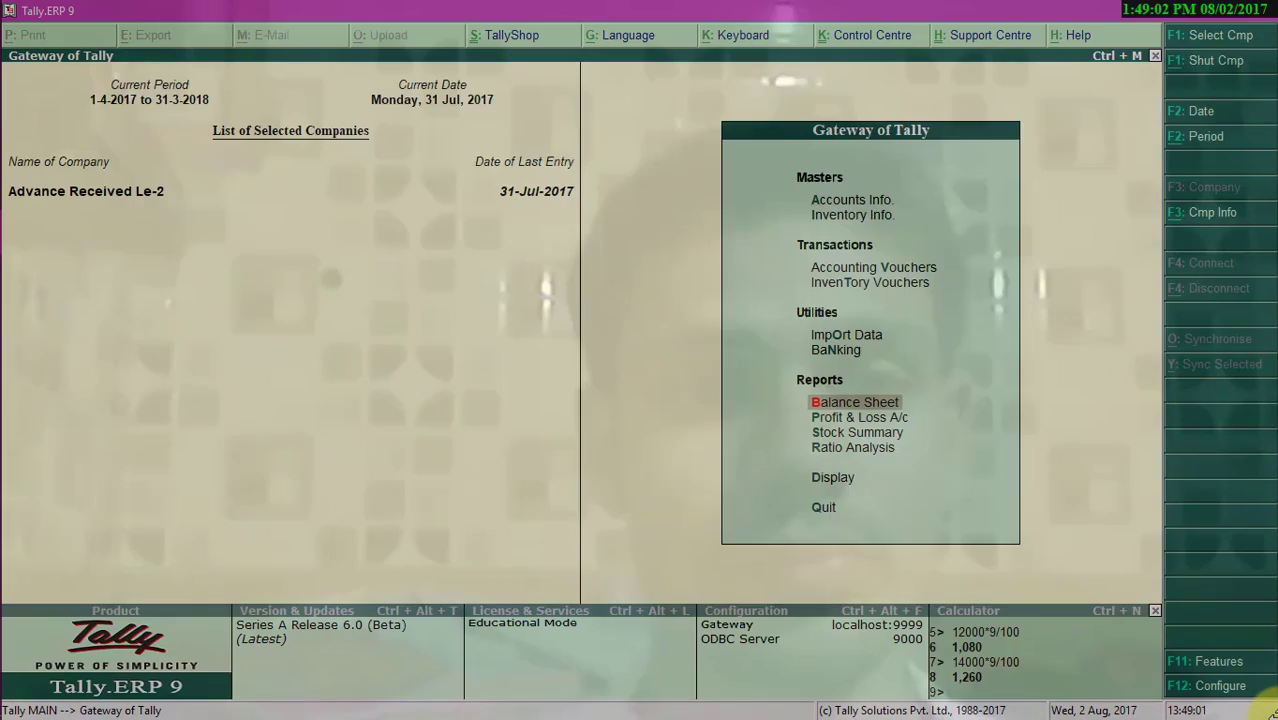
- Open the GSTR-1 report and examine the Tax Liability on Advances row
key(Escape)
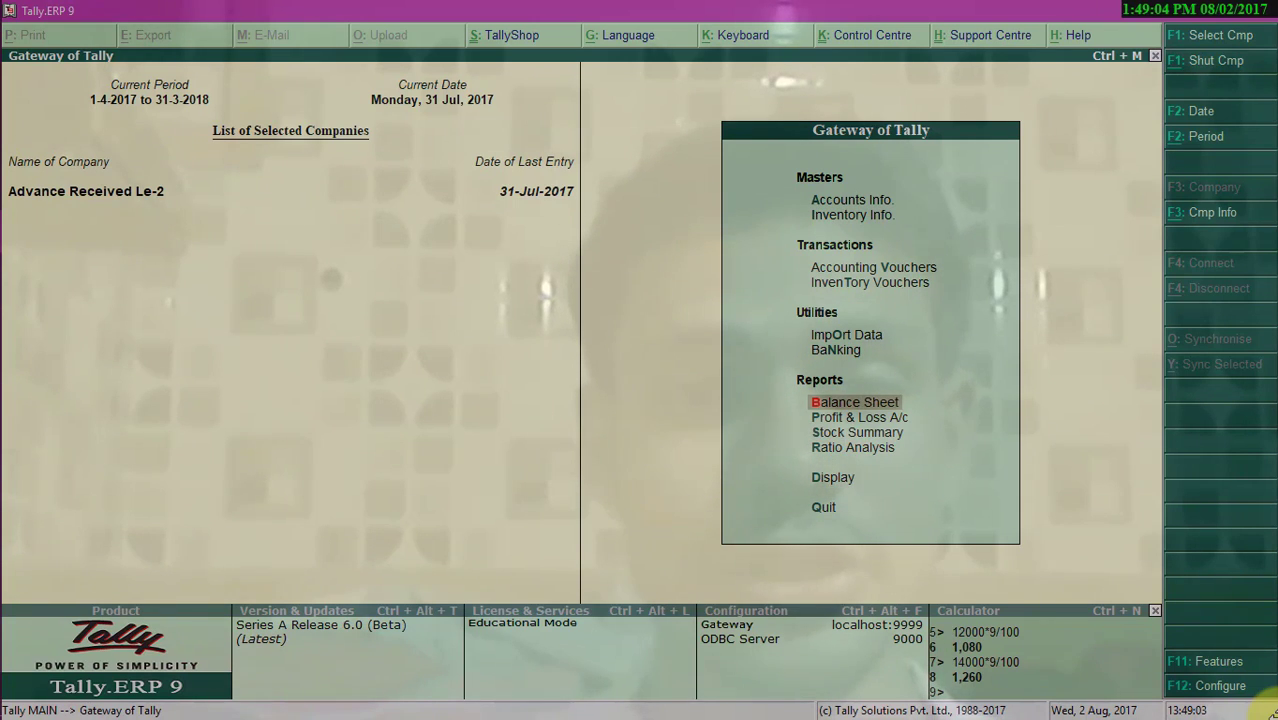
key(Down)
key(Down)
key(Down)
key(Down)
key(Return)
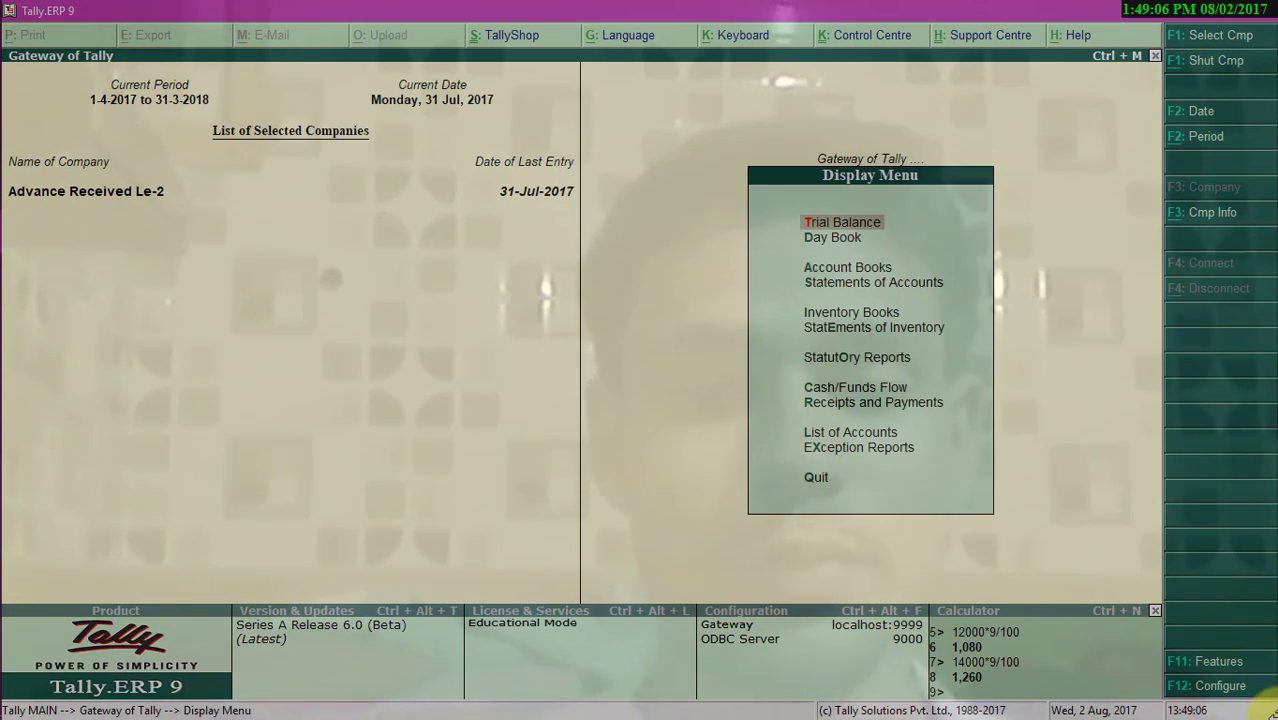
key(o)
key(Return)
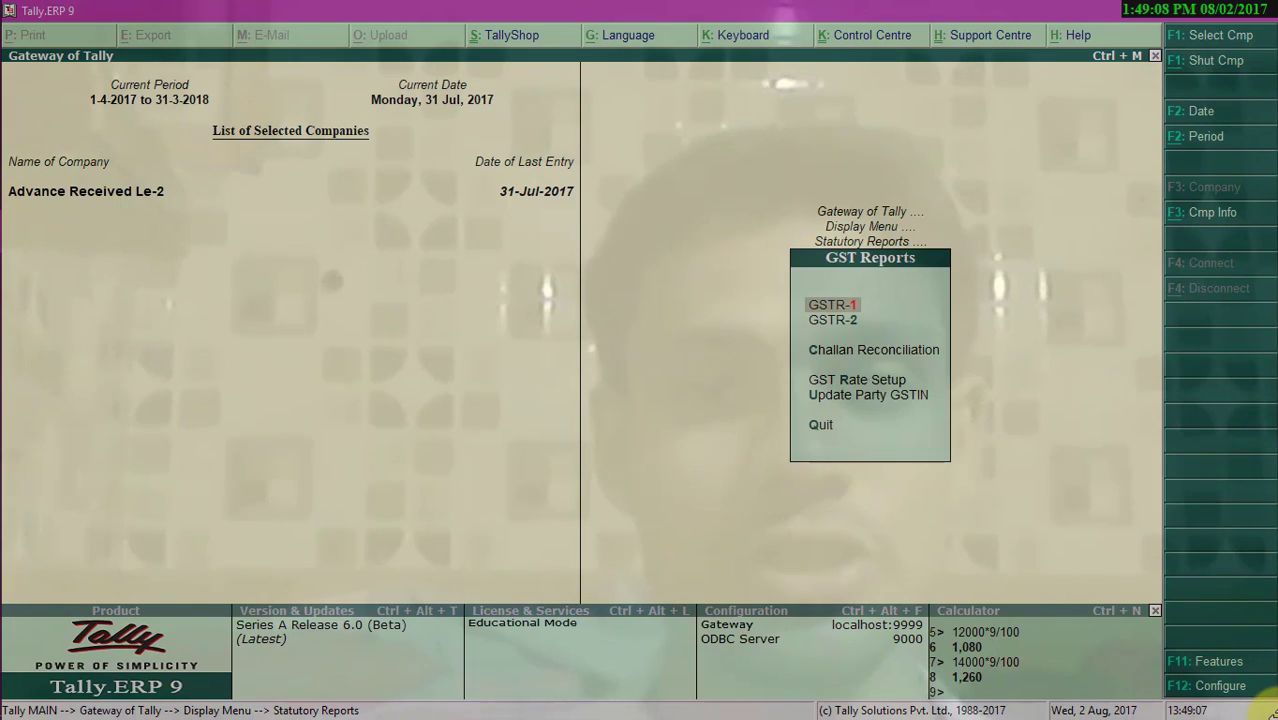
key(Return)
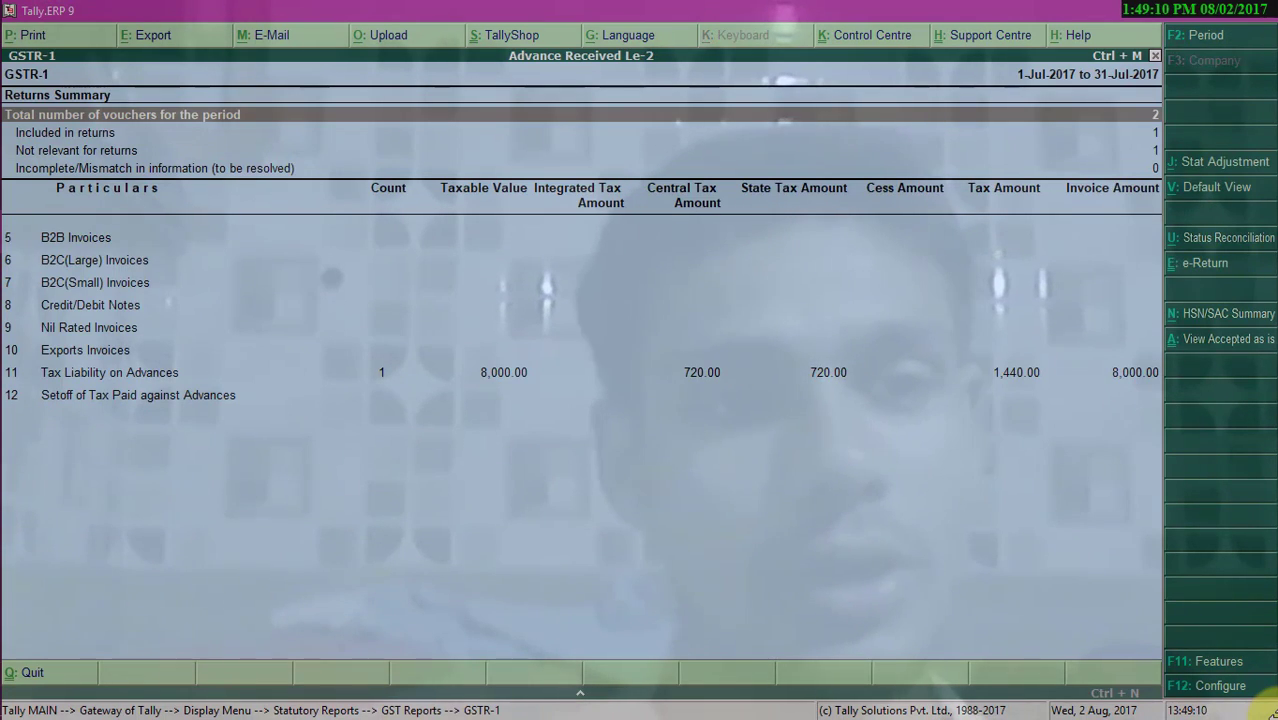
key(Down)
key(Down)
key(Down)
key(Down)
key(Down)
key(Down)
key(Down)
key(Down)
key(Down)
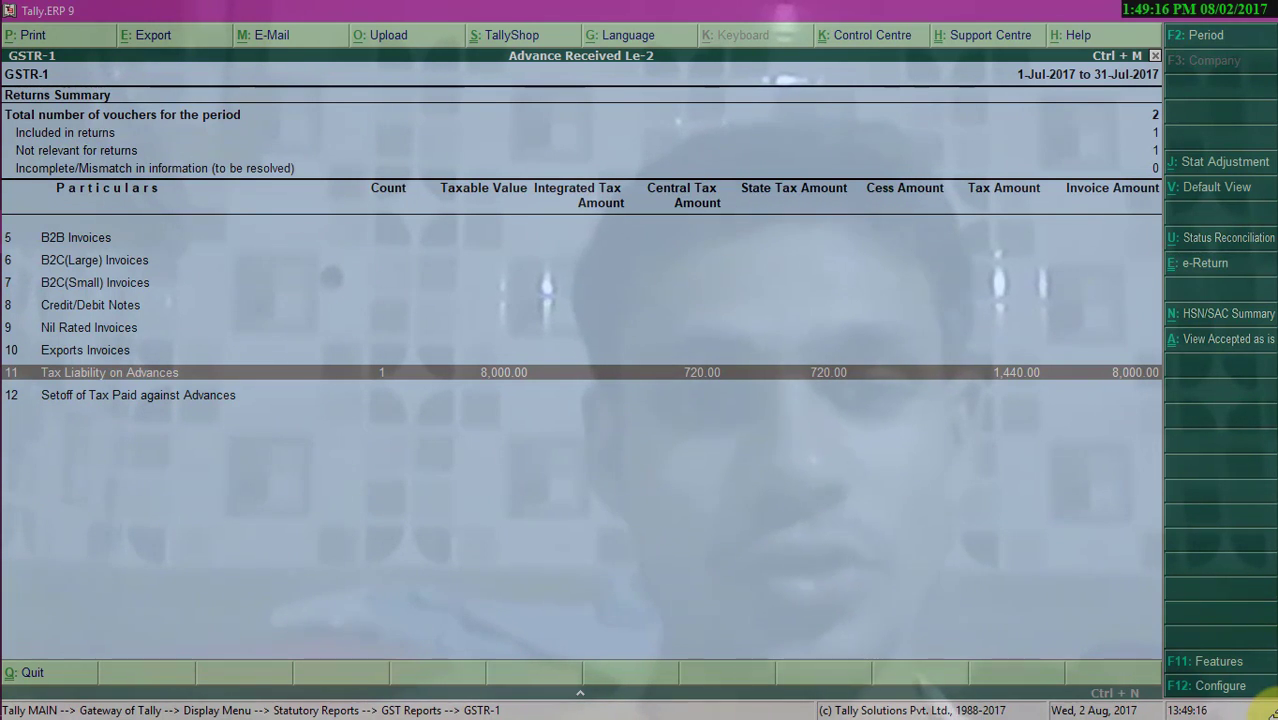
- Open a new sales voucher and enter the reference number sale/0001/2017-18
key(Escape)
key(Escape)
key(Escape)
key(Escape)
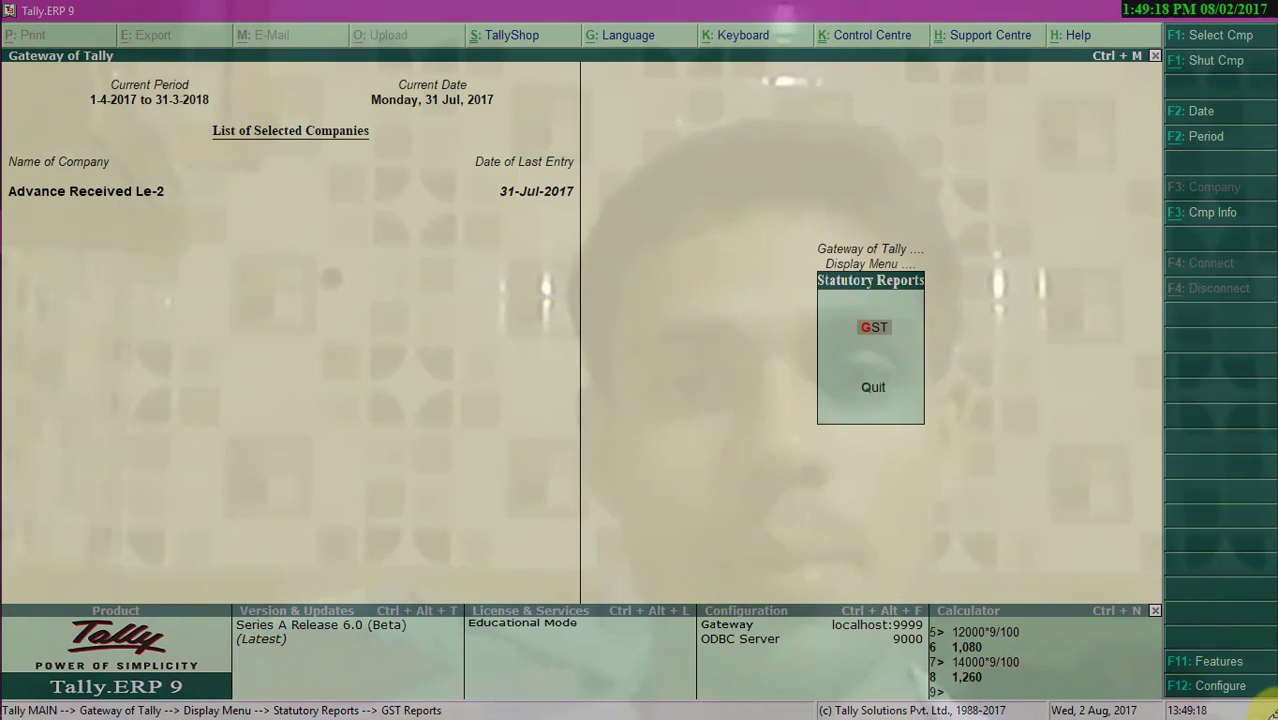
key(v)
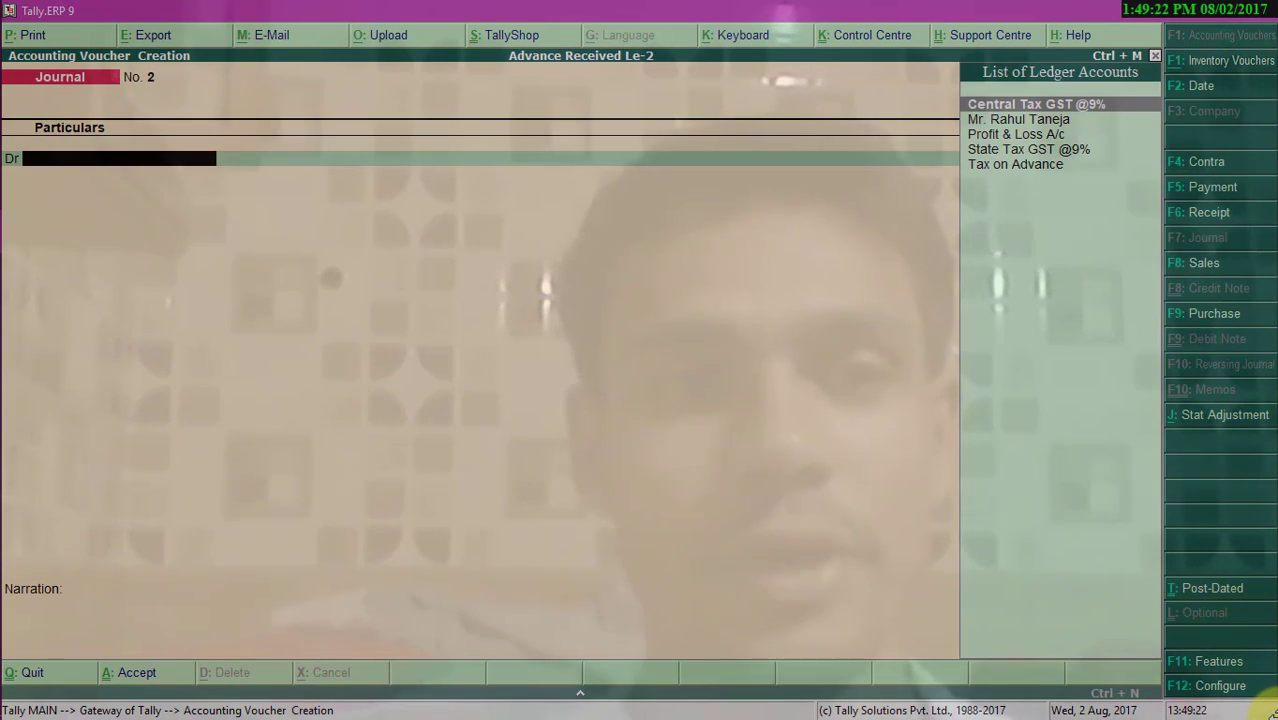
key(F8)
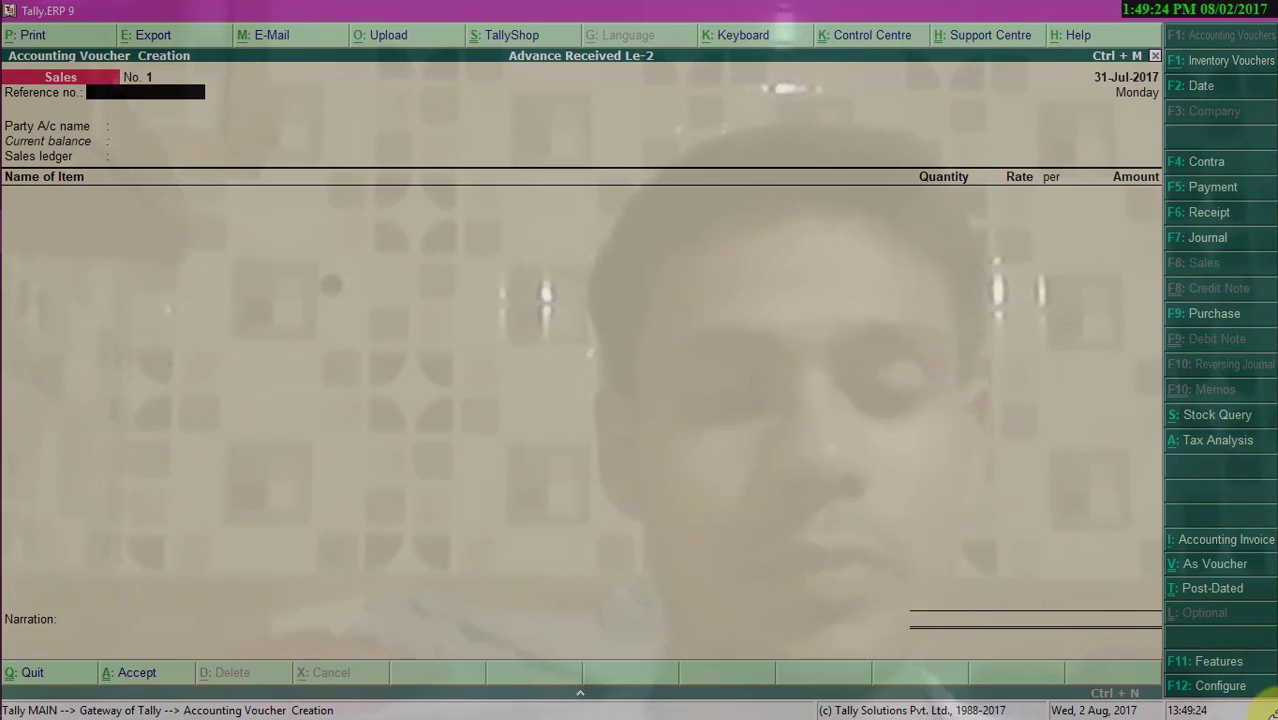
text(sale/)
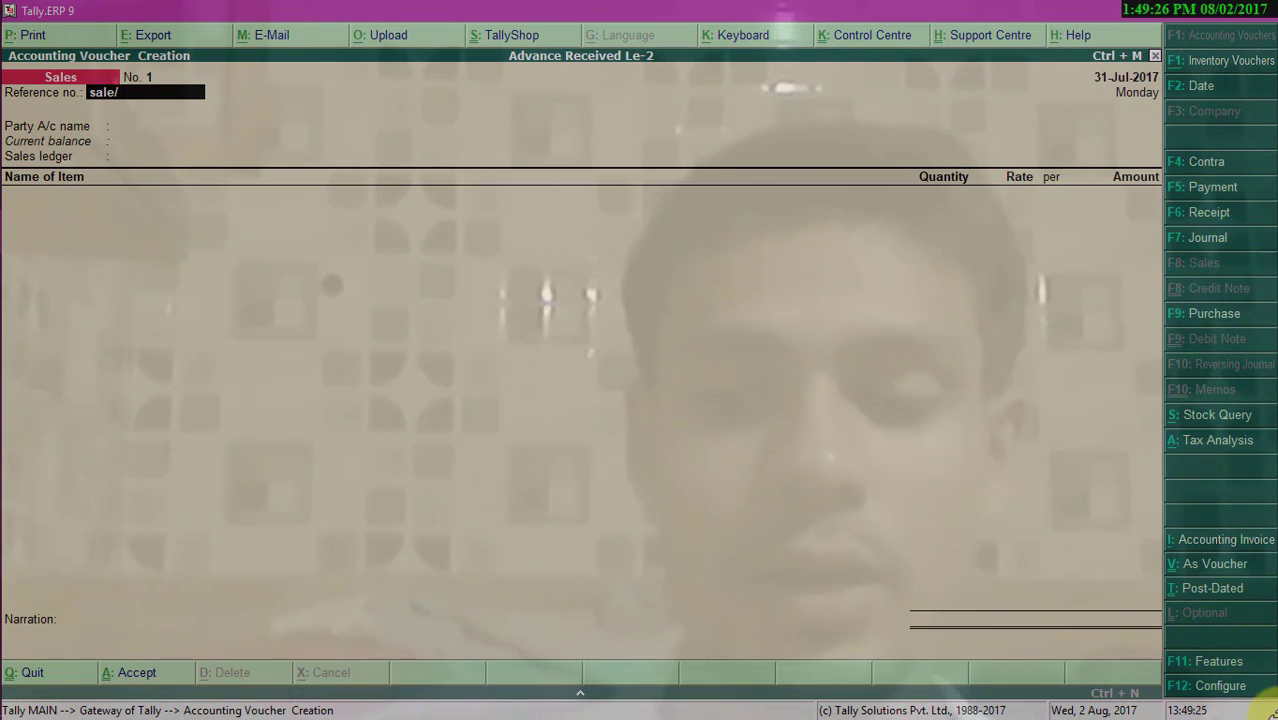
text(0001/)
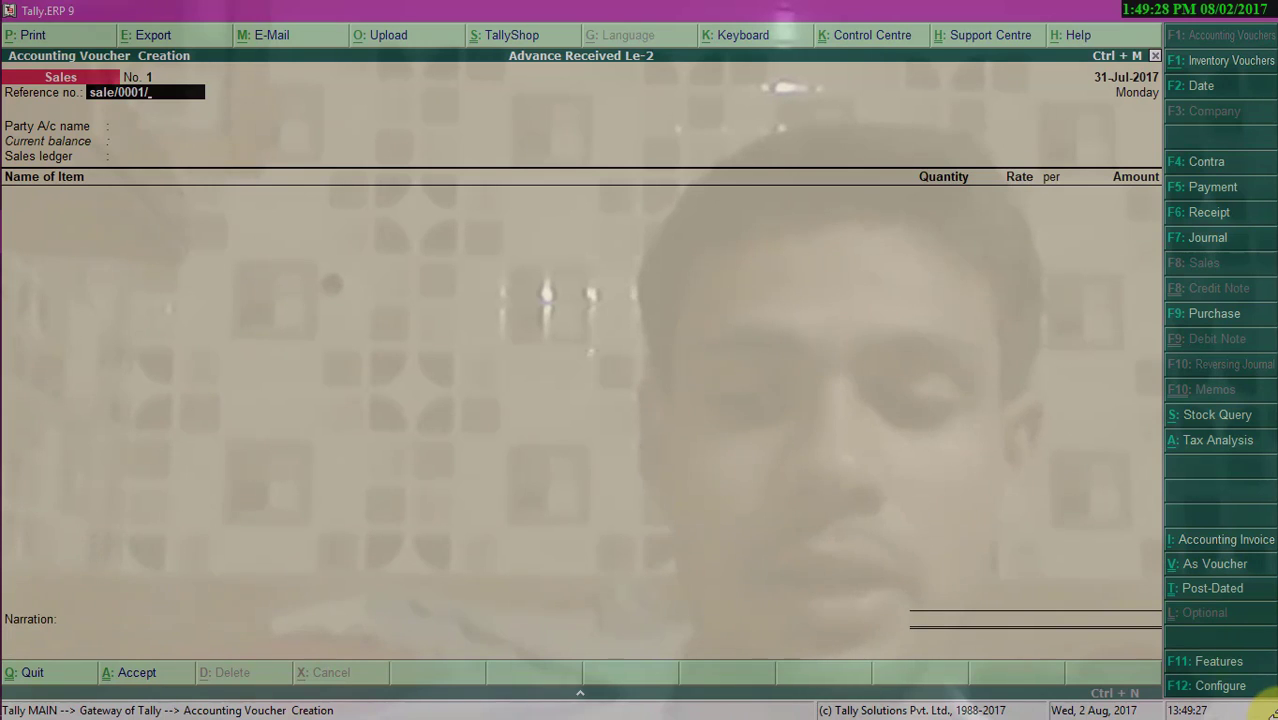
text(2017-)
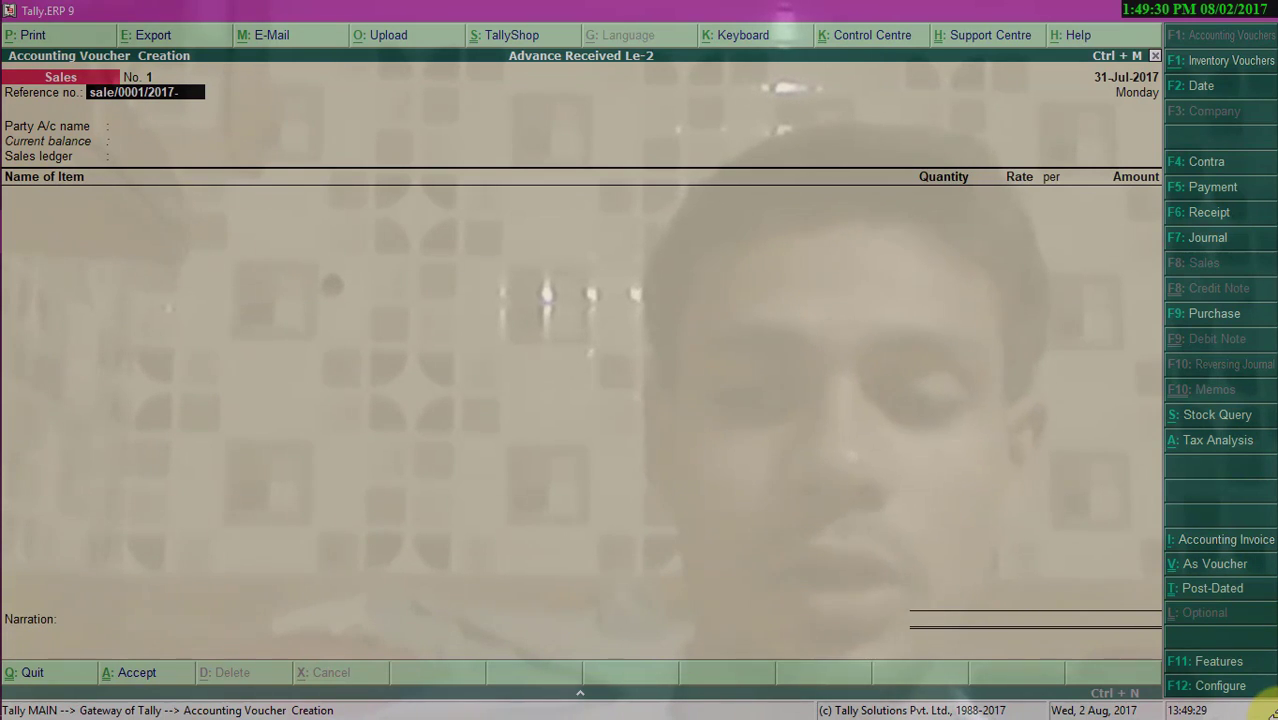
text(18)
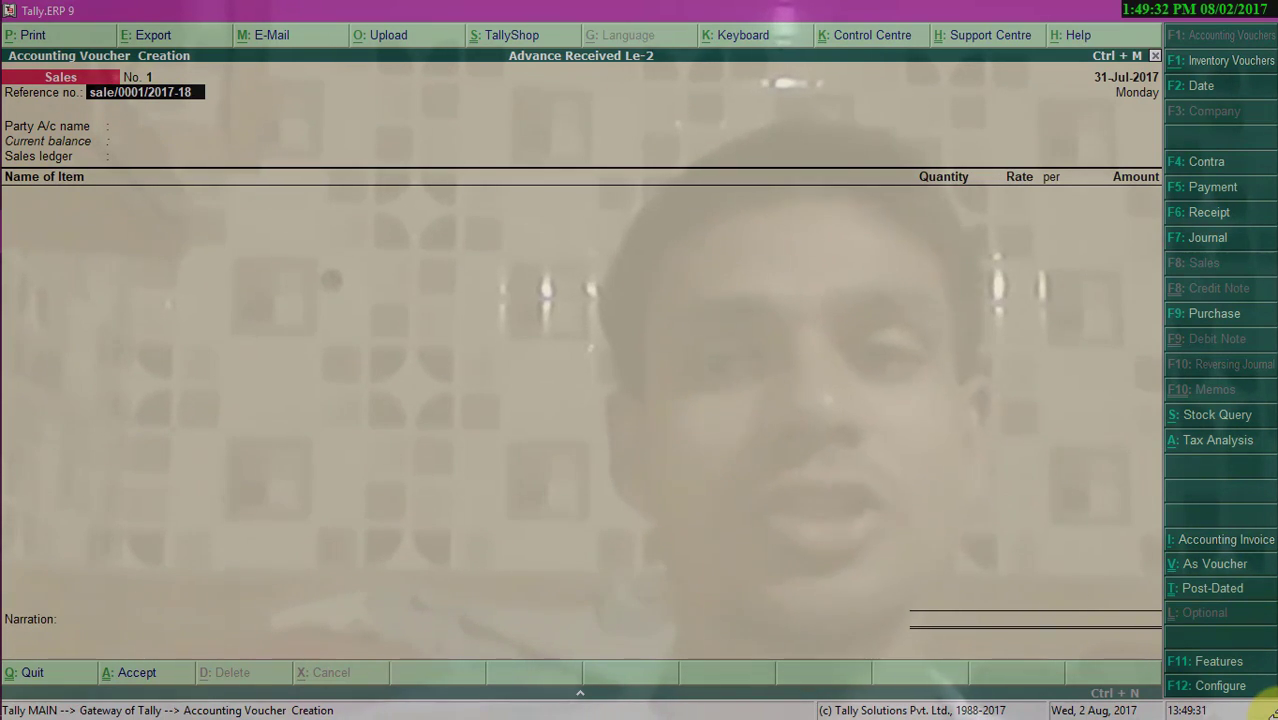
key(Return)
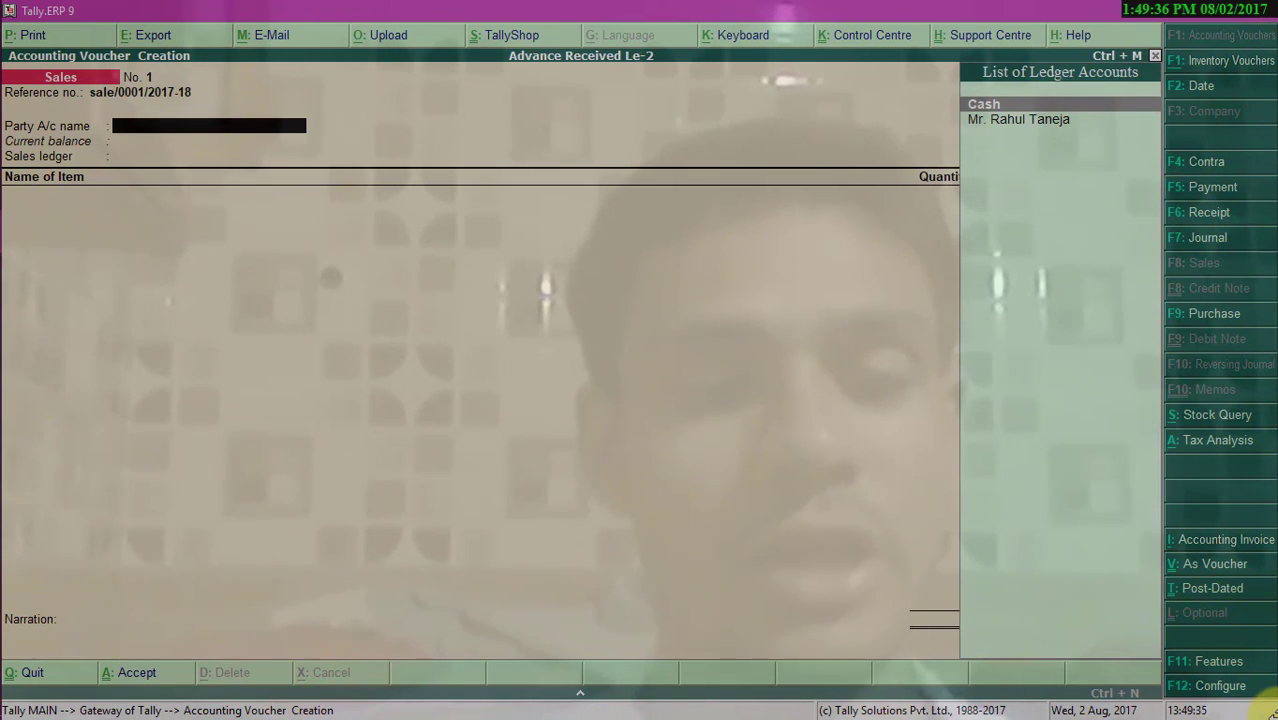
- Set the voucher date to 1-8-2017 and choose the customer's ledger as the party account
key(F2)
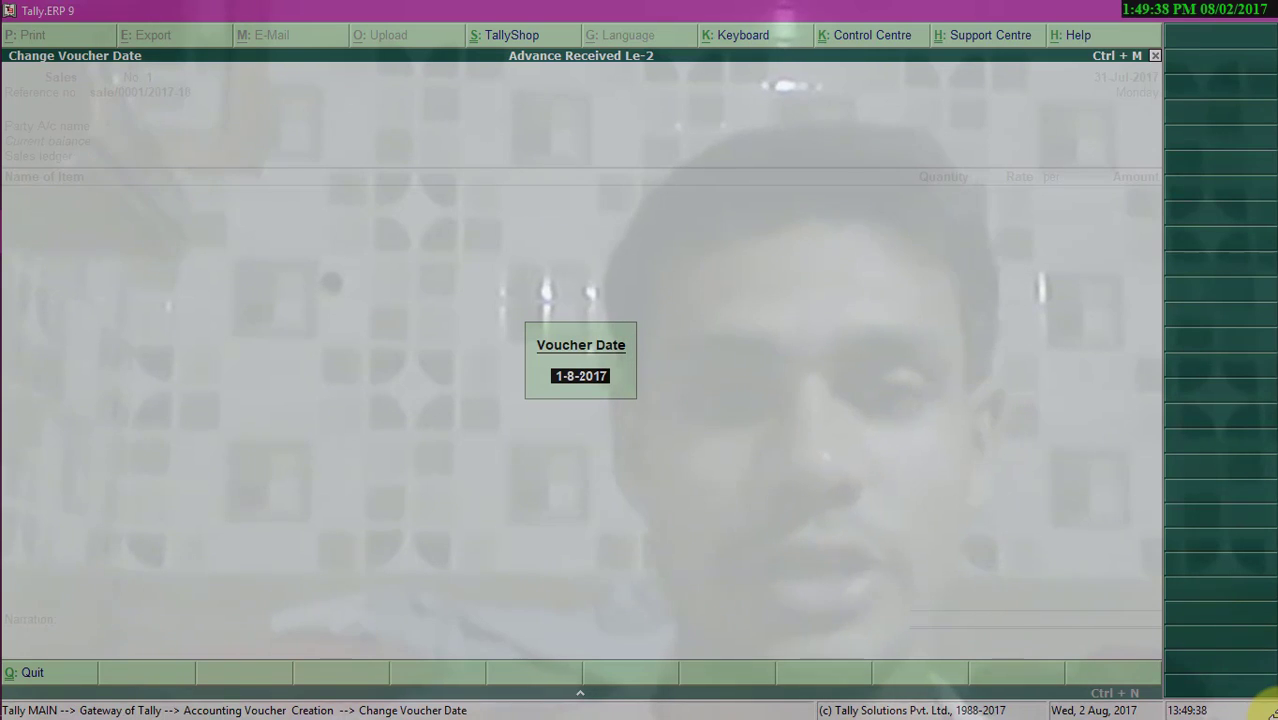
key(Return)
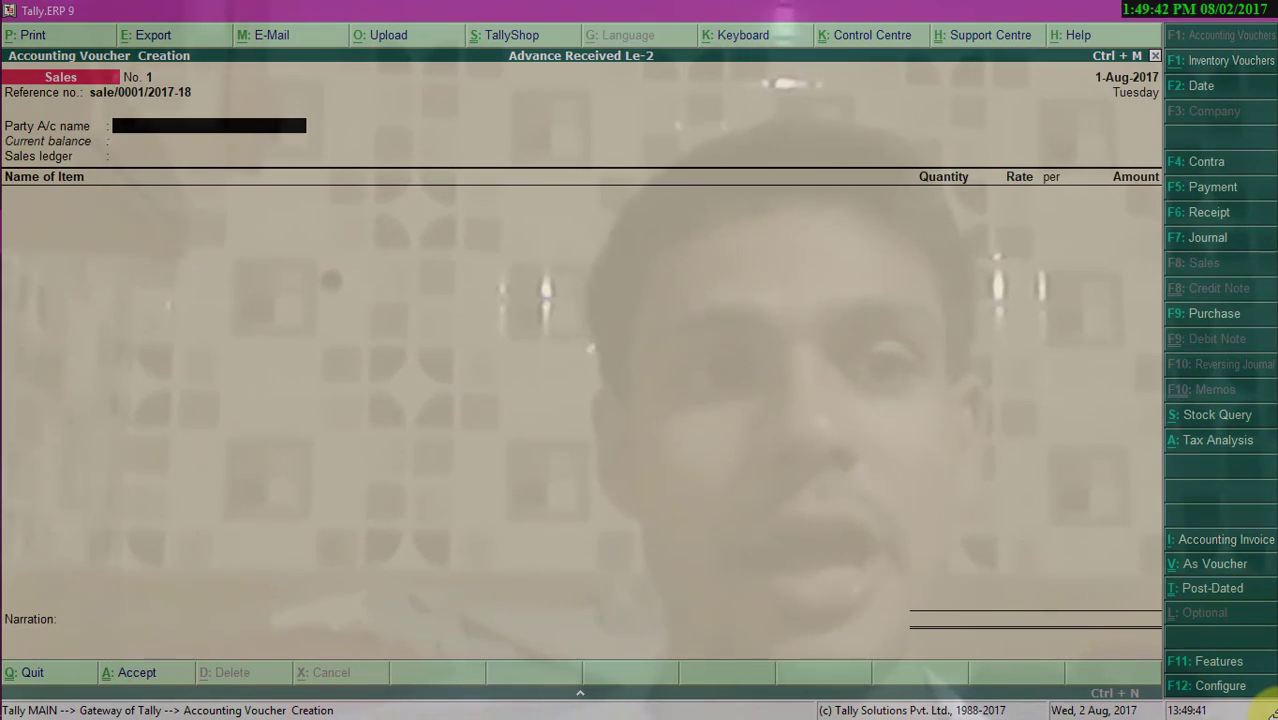
key(Return)
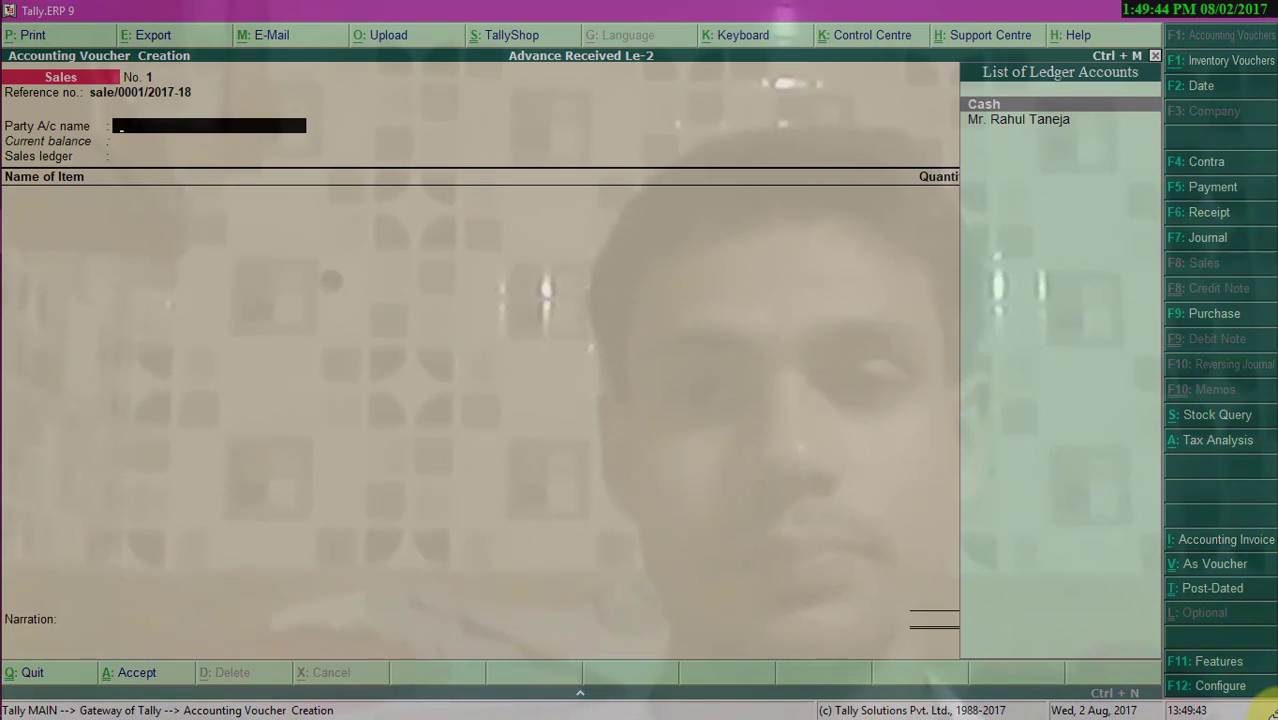
key(Down)
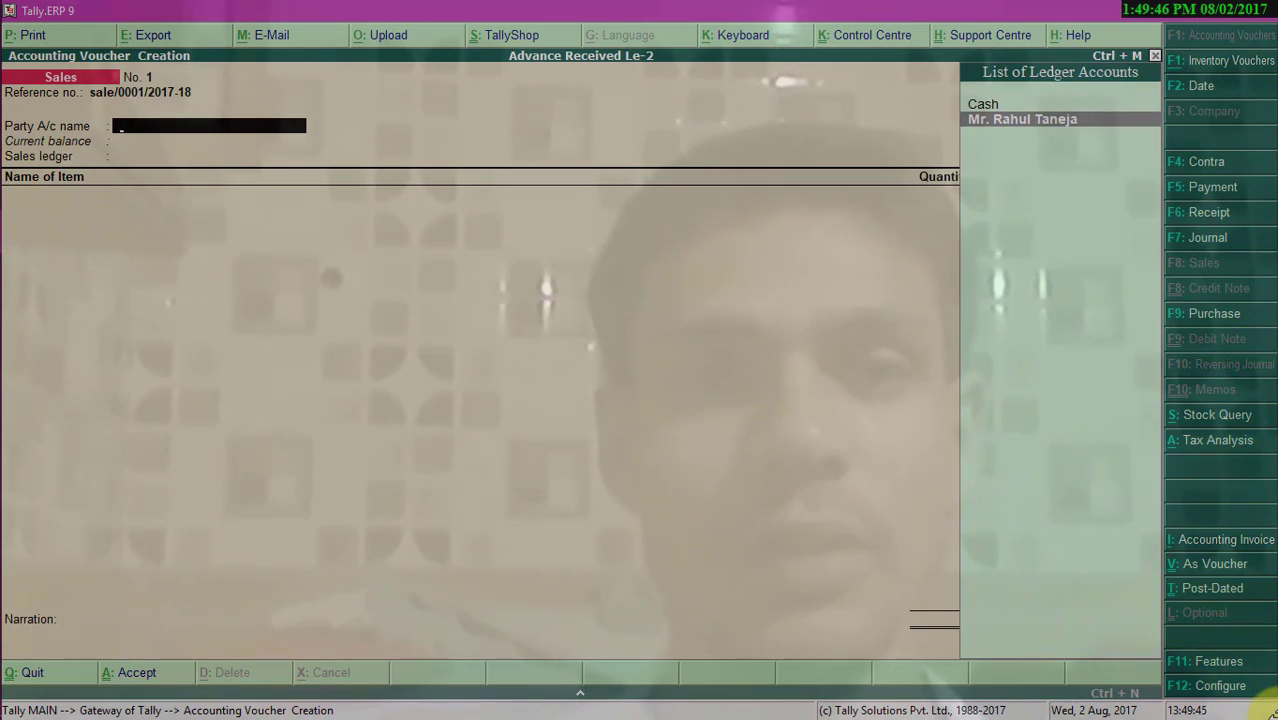
key(Return)
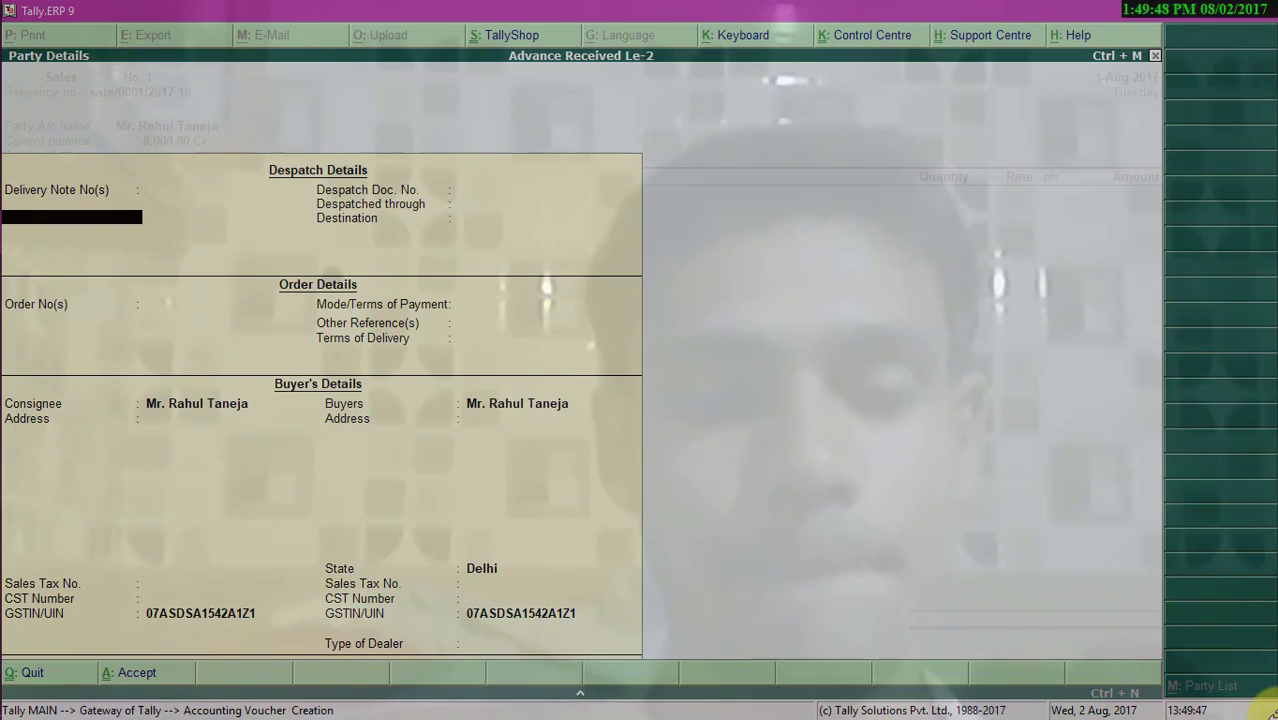
- Accept the buyer's party details with state Delhi and dealer type Regular
key(Return)
key(Return)
key(Return)
key(Return)
key(Return)
key(Return)
key(Return)
key(Return)
key(Return)
key(Return)
key(Return)
key(Return)
key(Return)
key(Return)
key(Return)
key(Return)
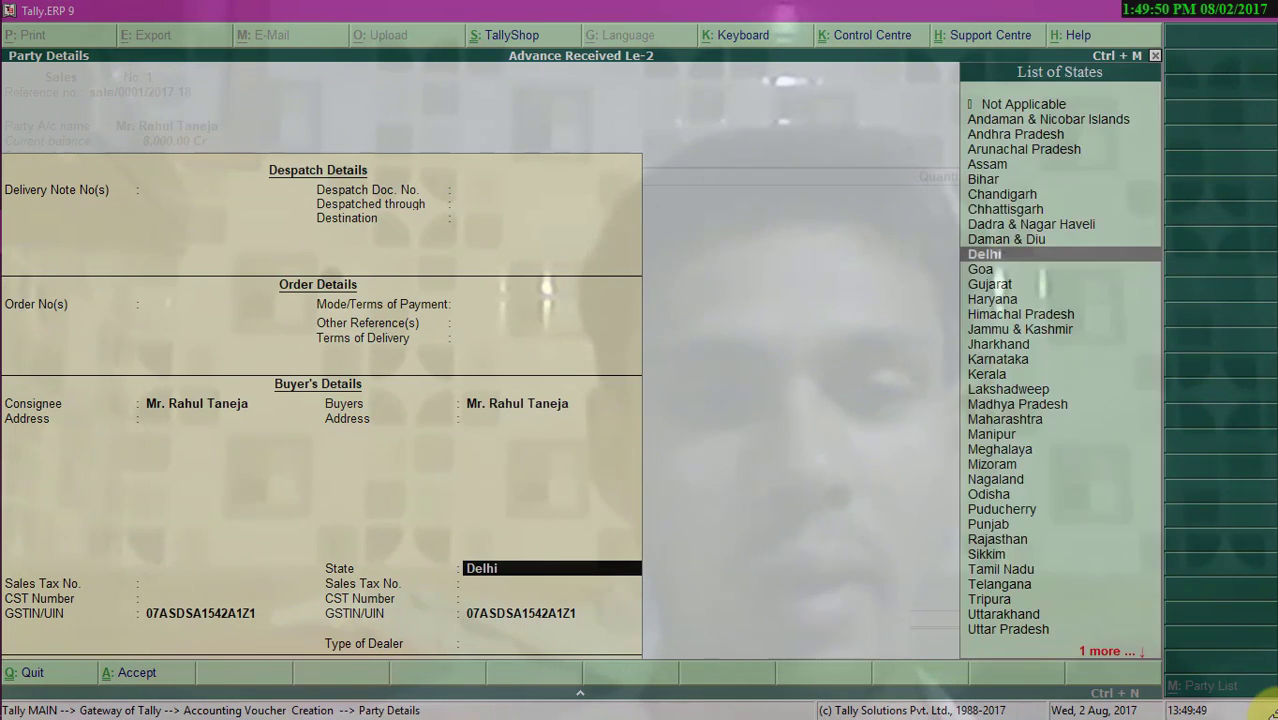
key(Return)
key(Return)
key(Down)
key(Down)
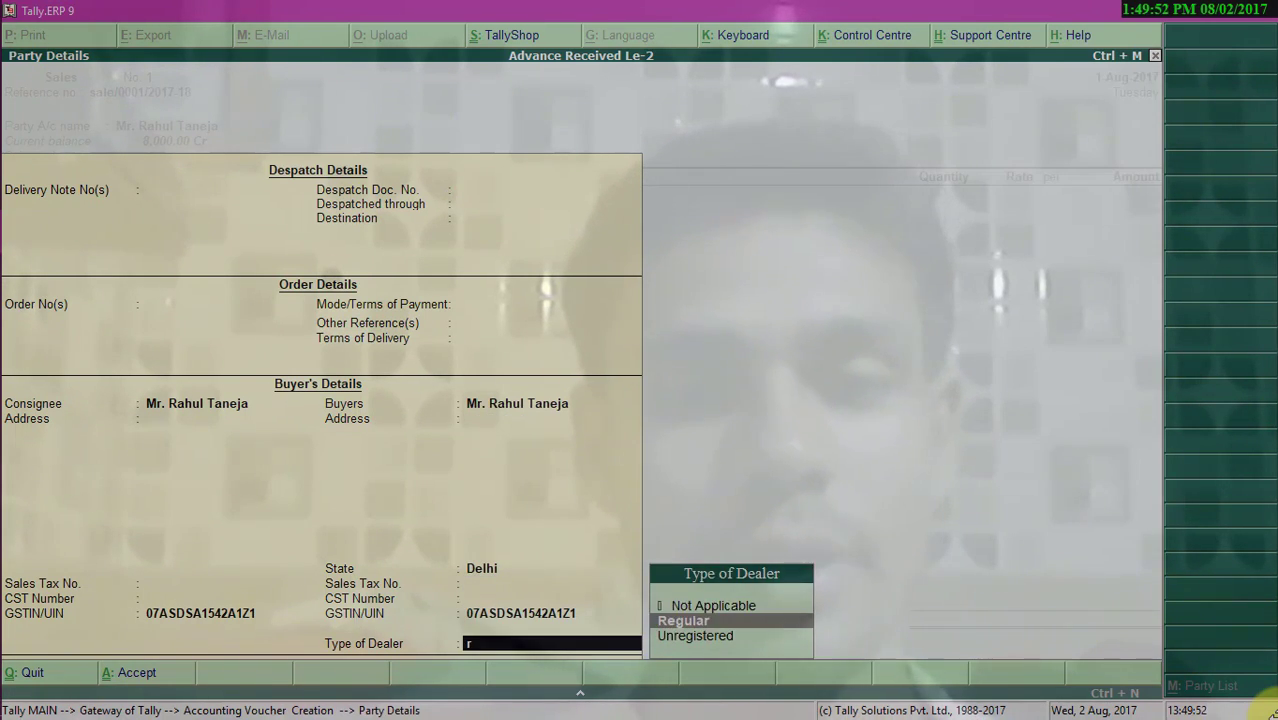
key(Return)
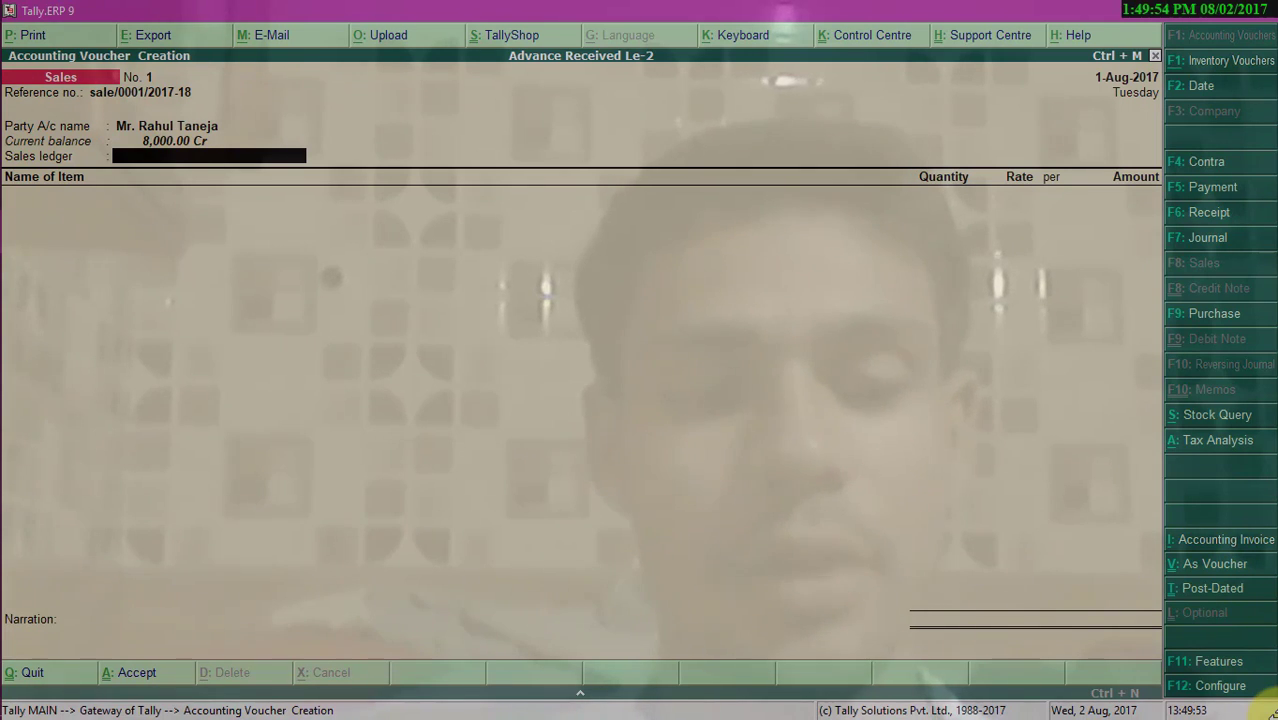
- Create a Sales ledger under Sales Accounts with GST applicable and Goods as the type of supply
key(alt+c)
text(Sales)
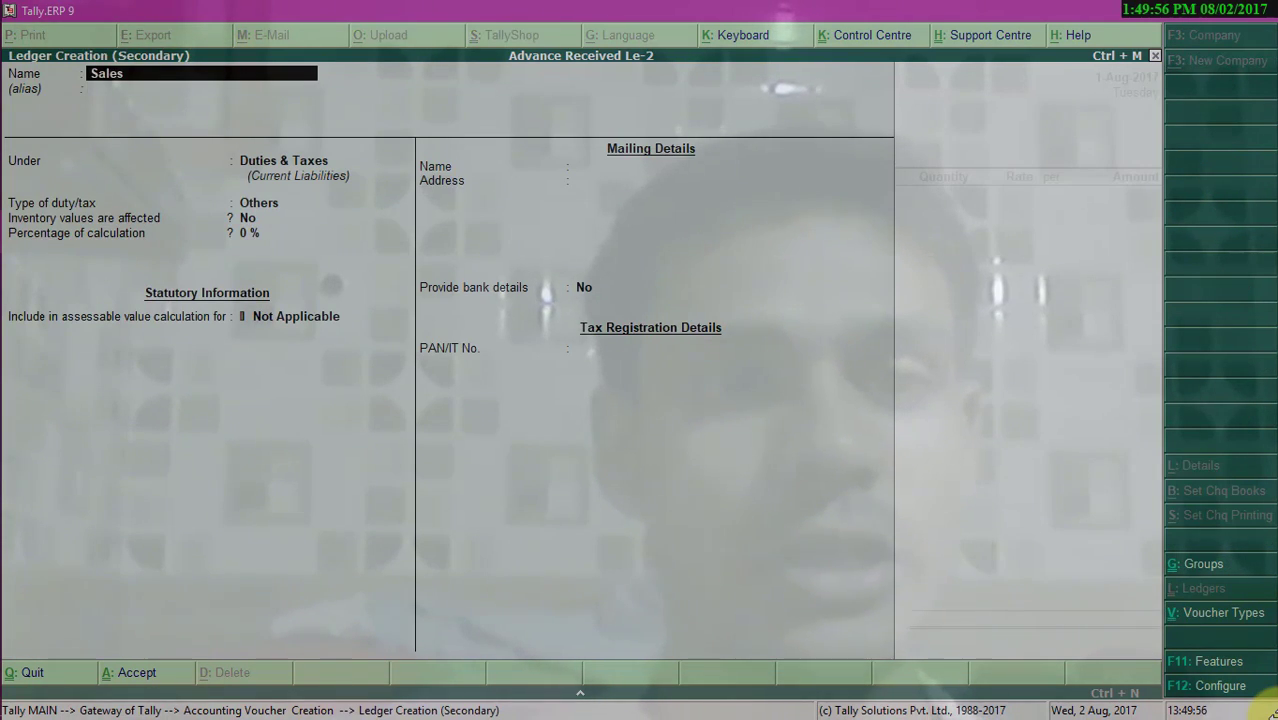
key(Return)
key(Return)
text(Sa)
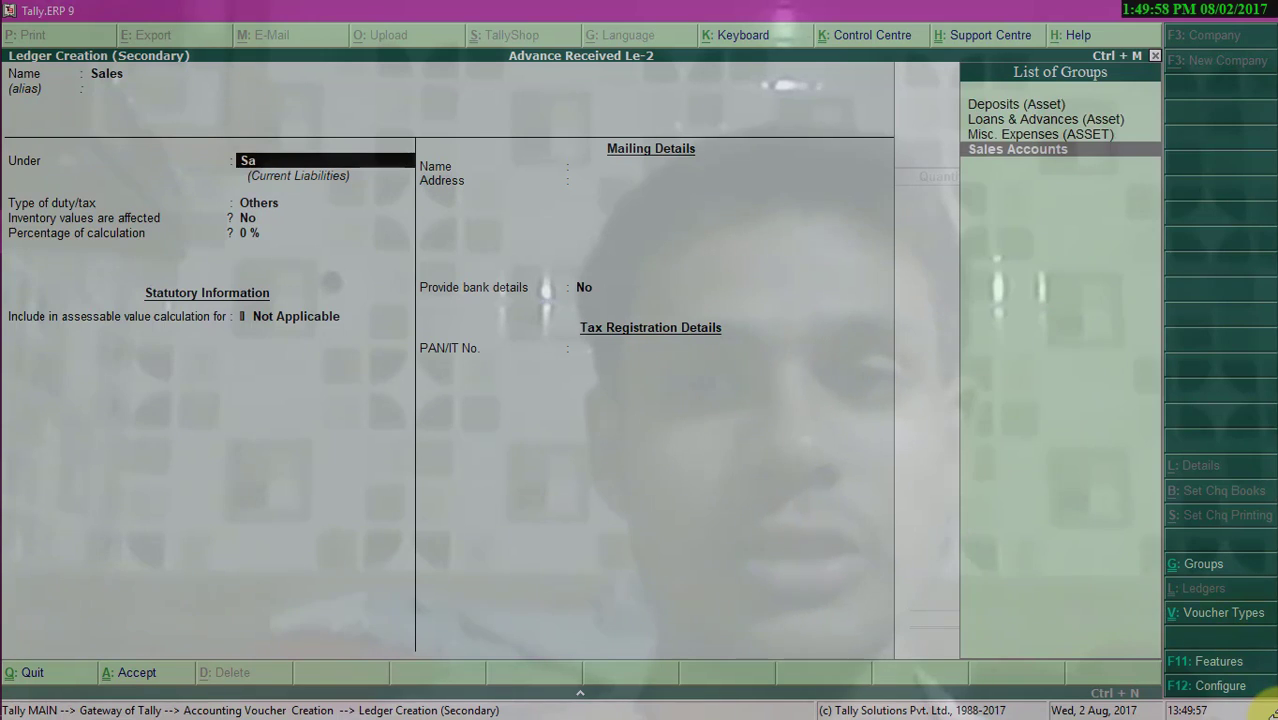
key(Return)
key(Return)
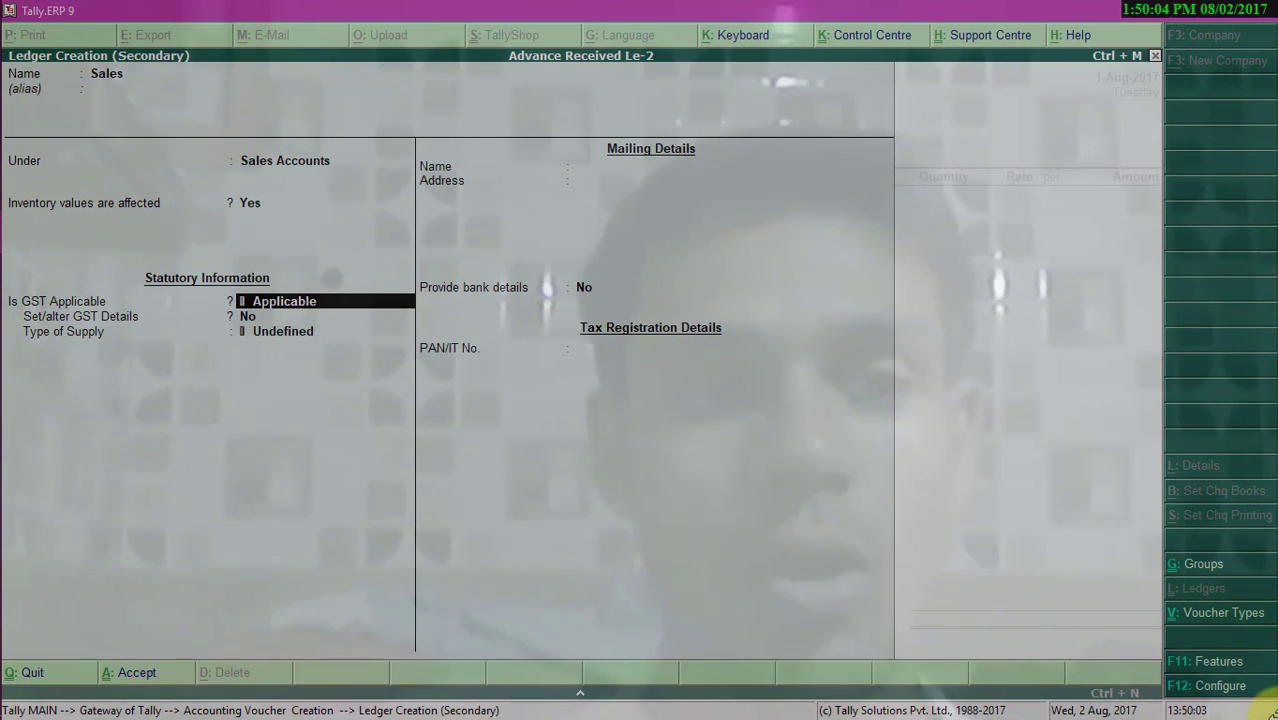
key(Return)
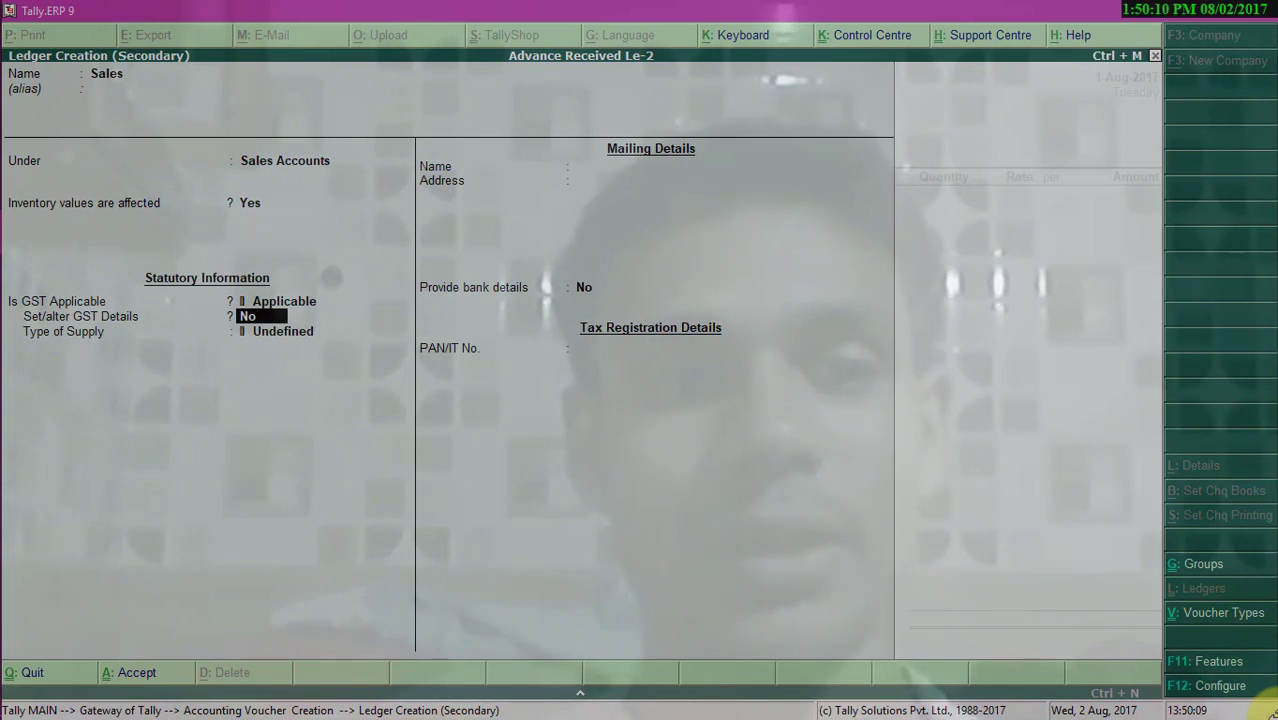
key(Return)
key(Down)
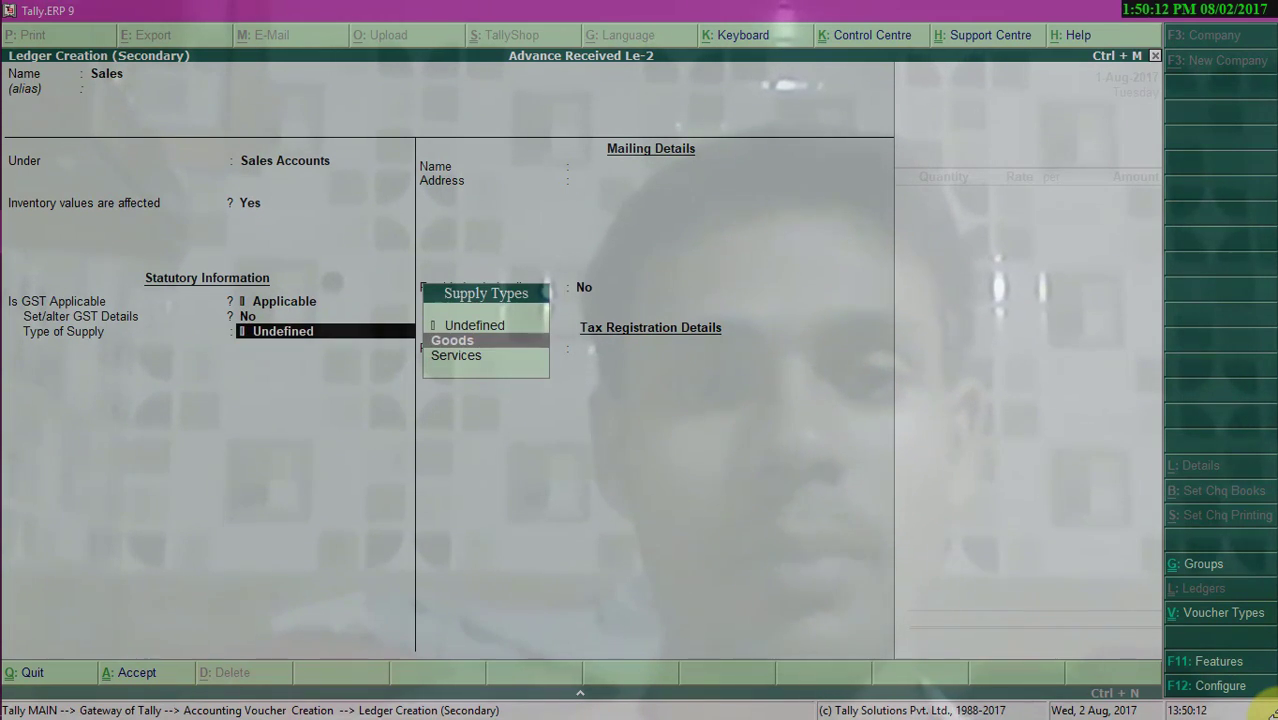
key(Return)
key(Return)
key(Return)
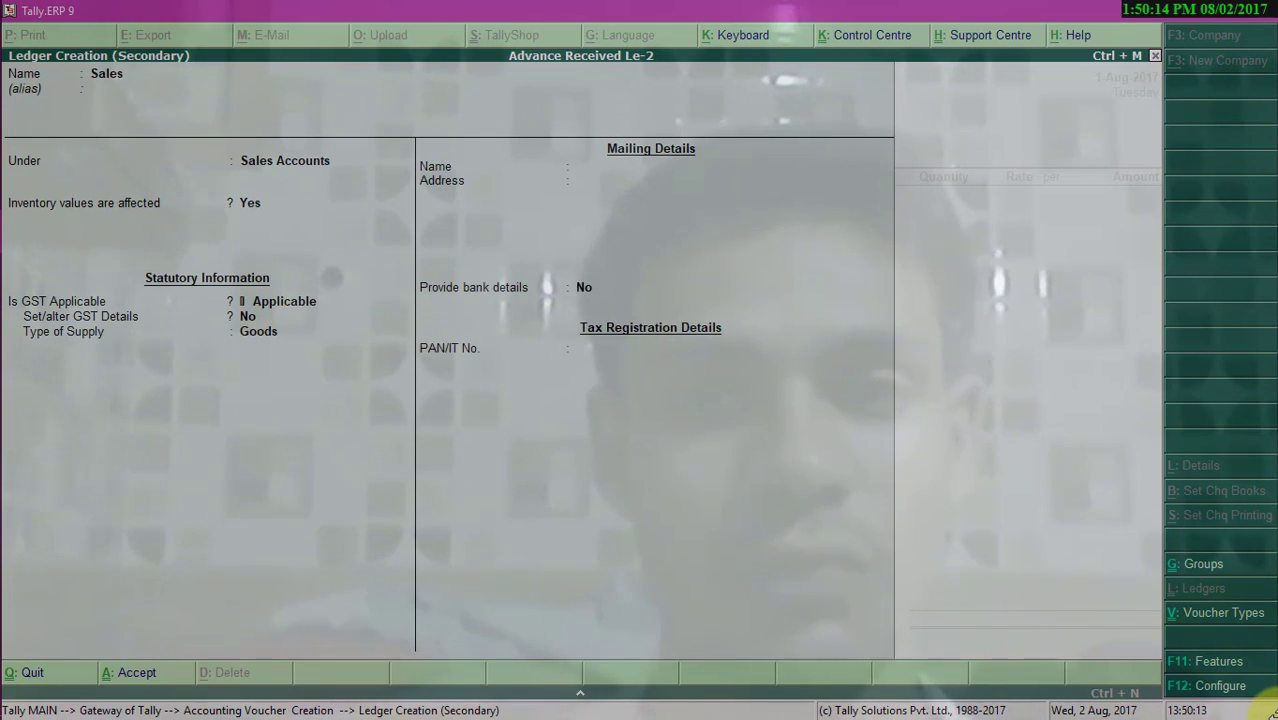
- Set the Sales ledger's tax classification nature to Sales Taxable
text(Sa)
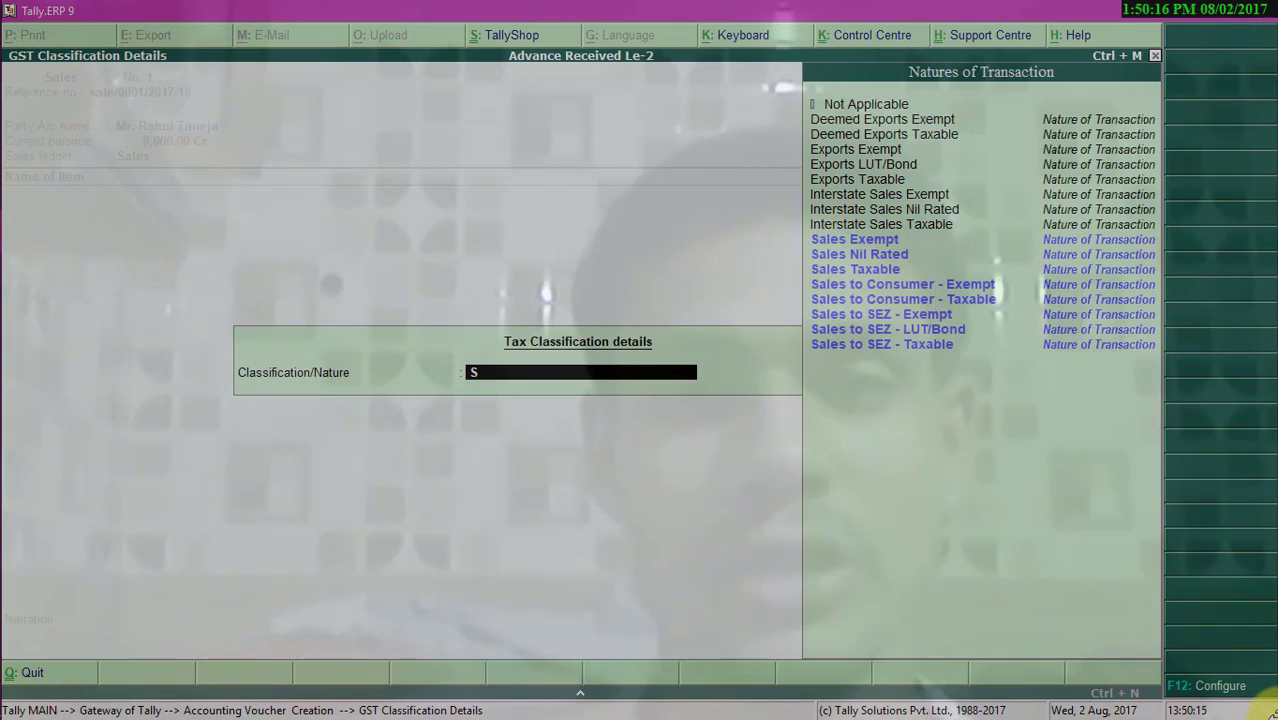
key(Down)
key(Down)
key(Return)
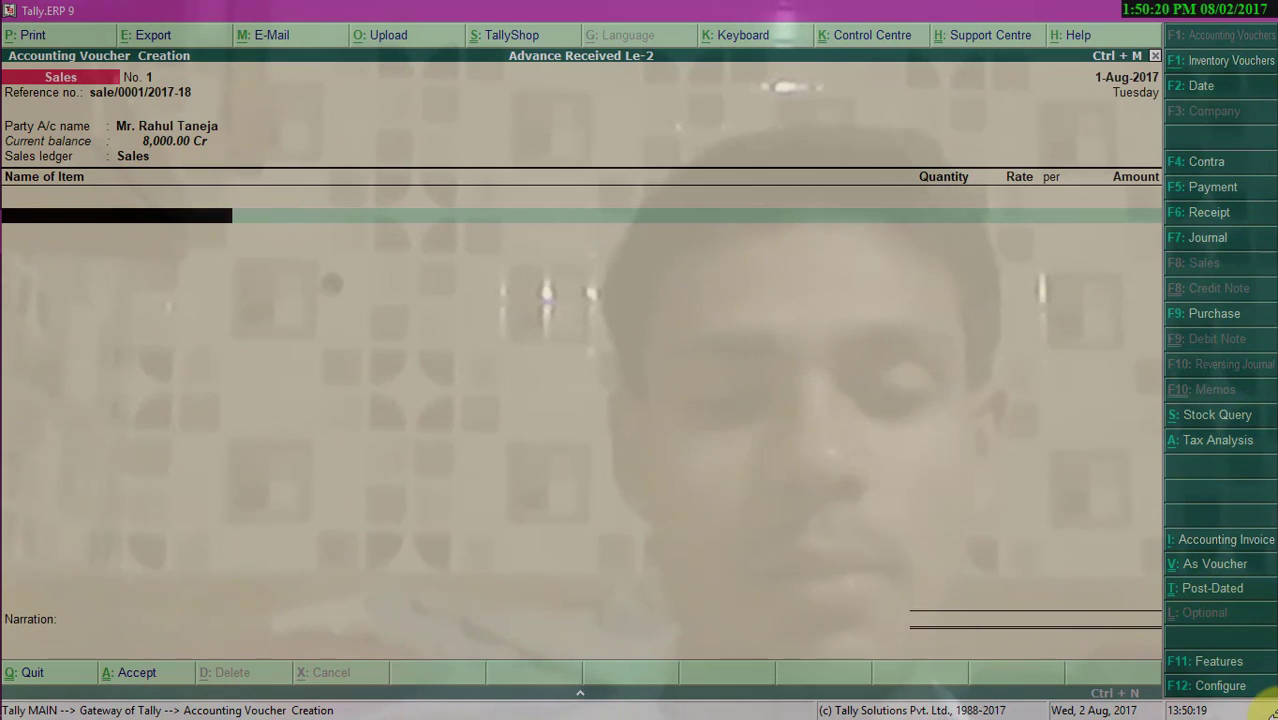
- Add 2 Pcs of the Mobile item at a rate of 7000 to the invoice
text(M)
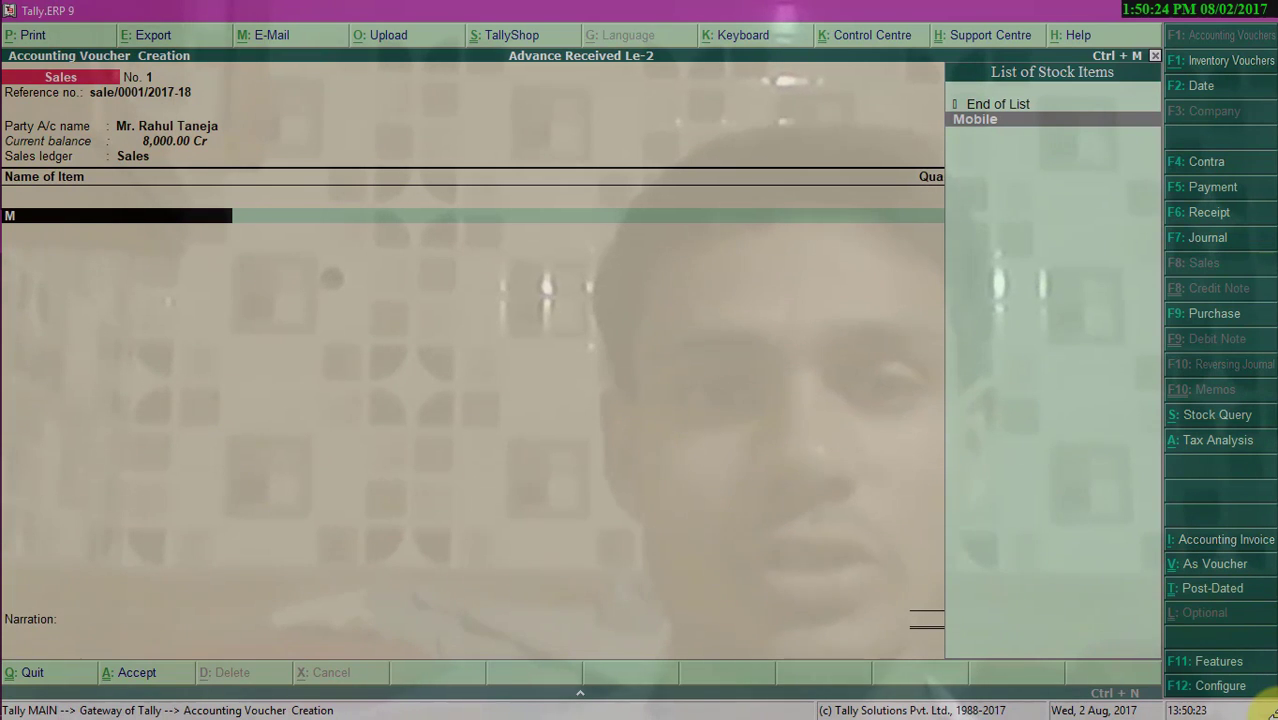
key(Return)
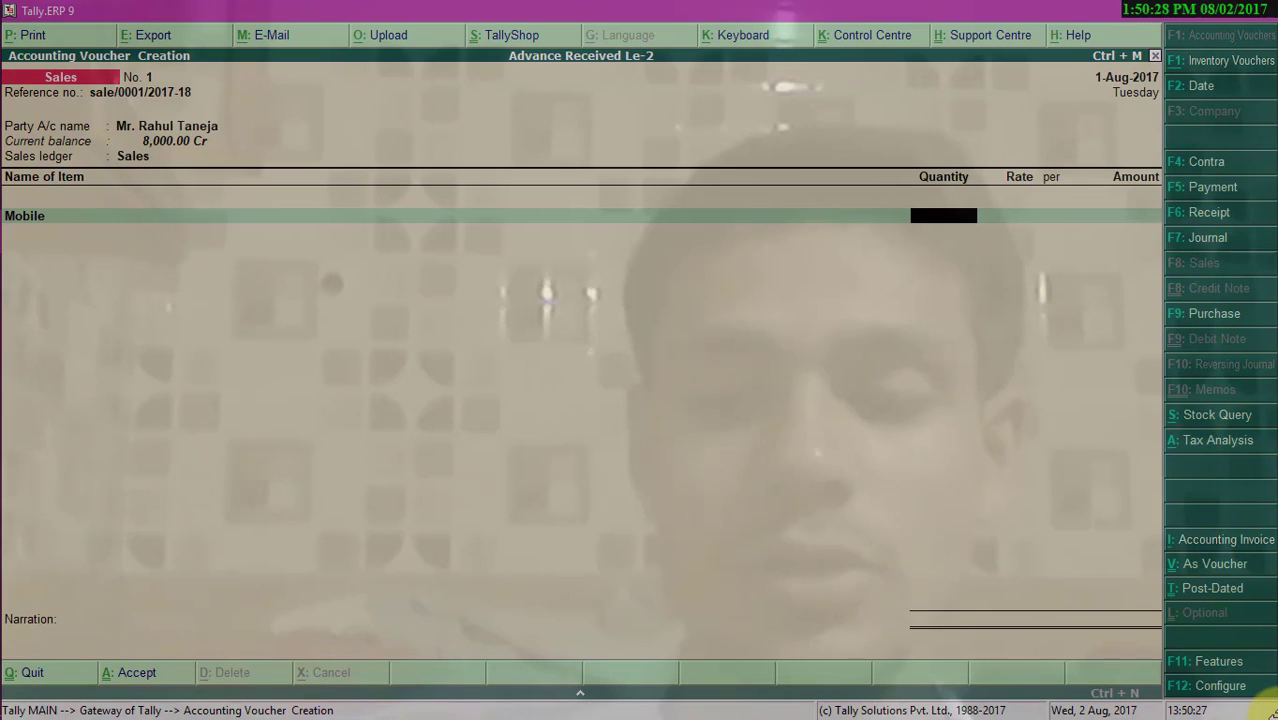
text(2)
key(Return)
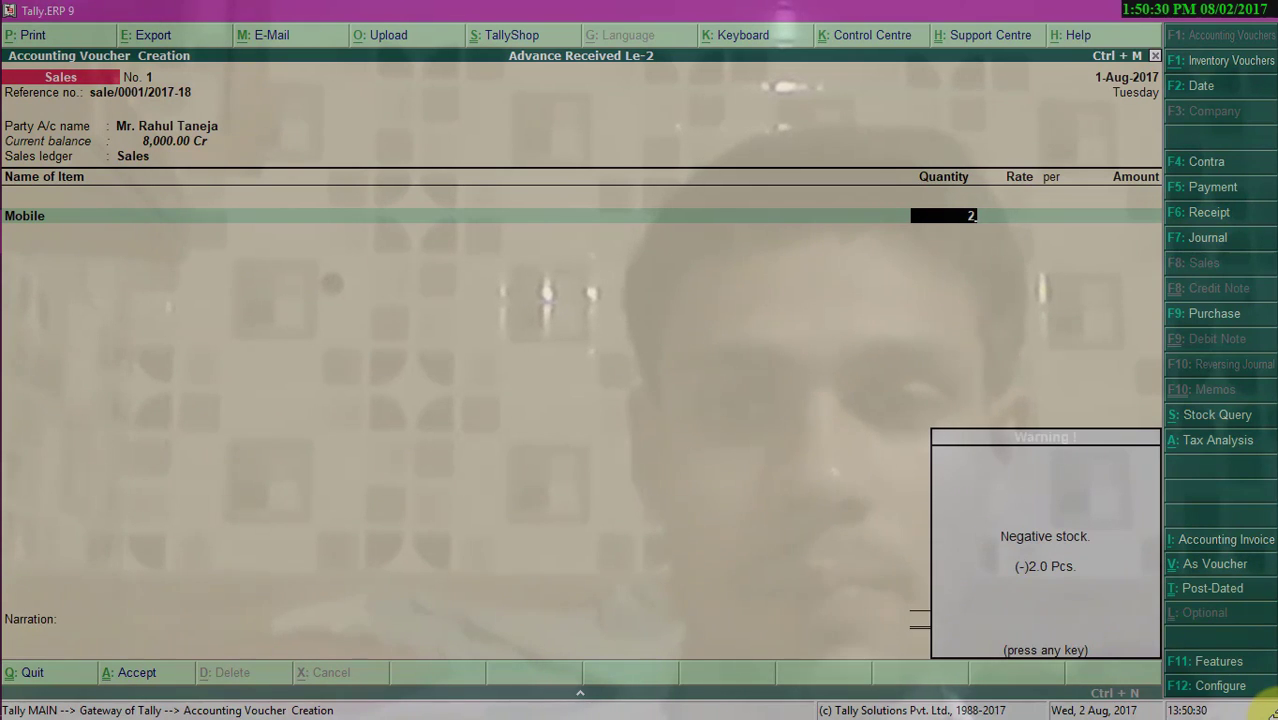
key(Return)
text(7000)
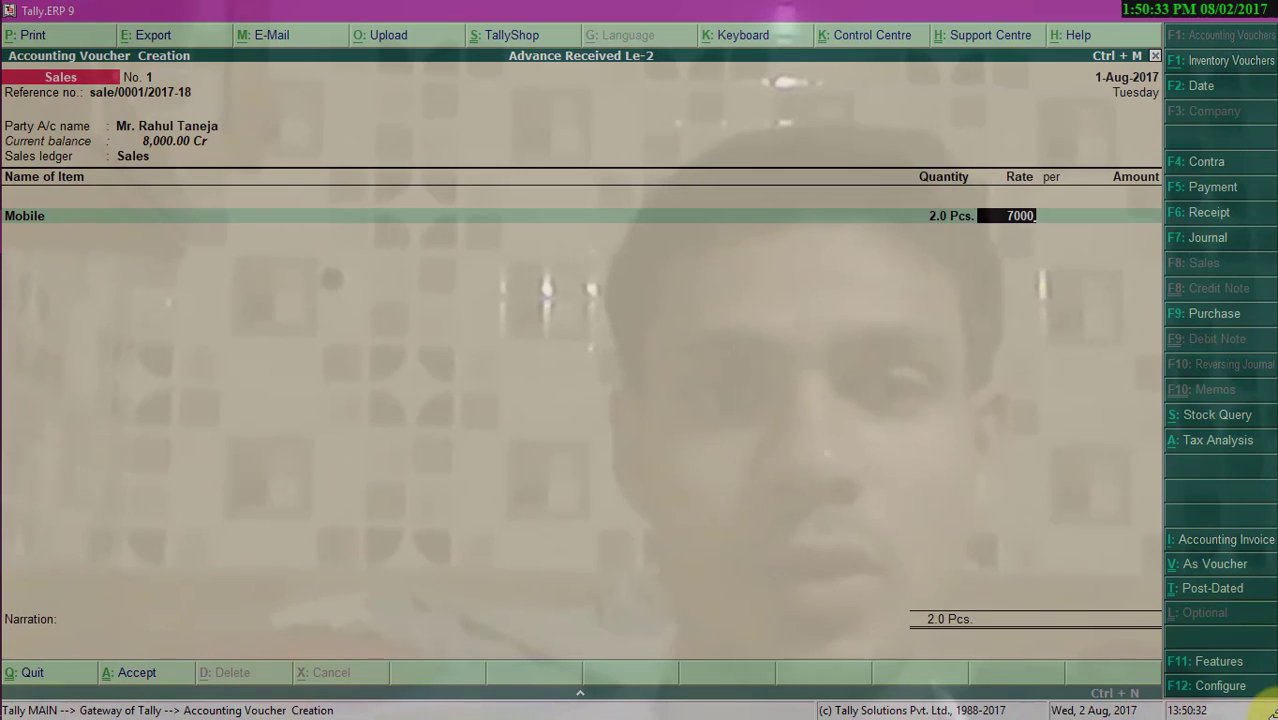
key(Return)
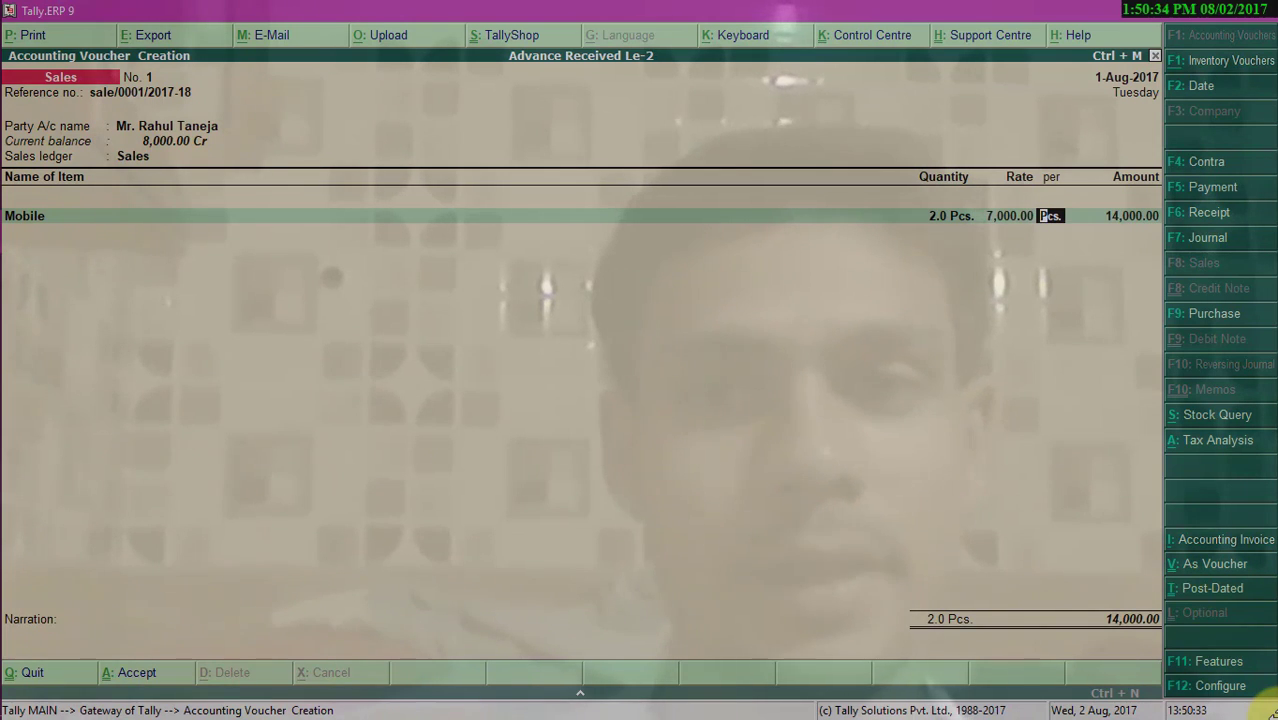
- Add Central Tax GST @9% and State Tax GST @9% to the invoice and proceed to bill-wise details
key(Return)
key(Return)
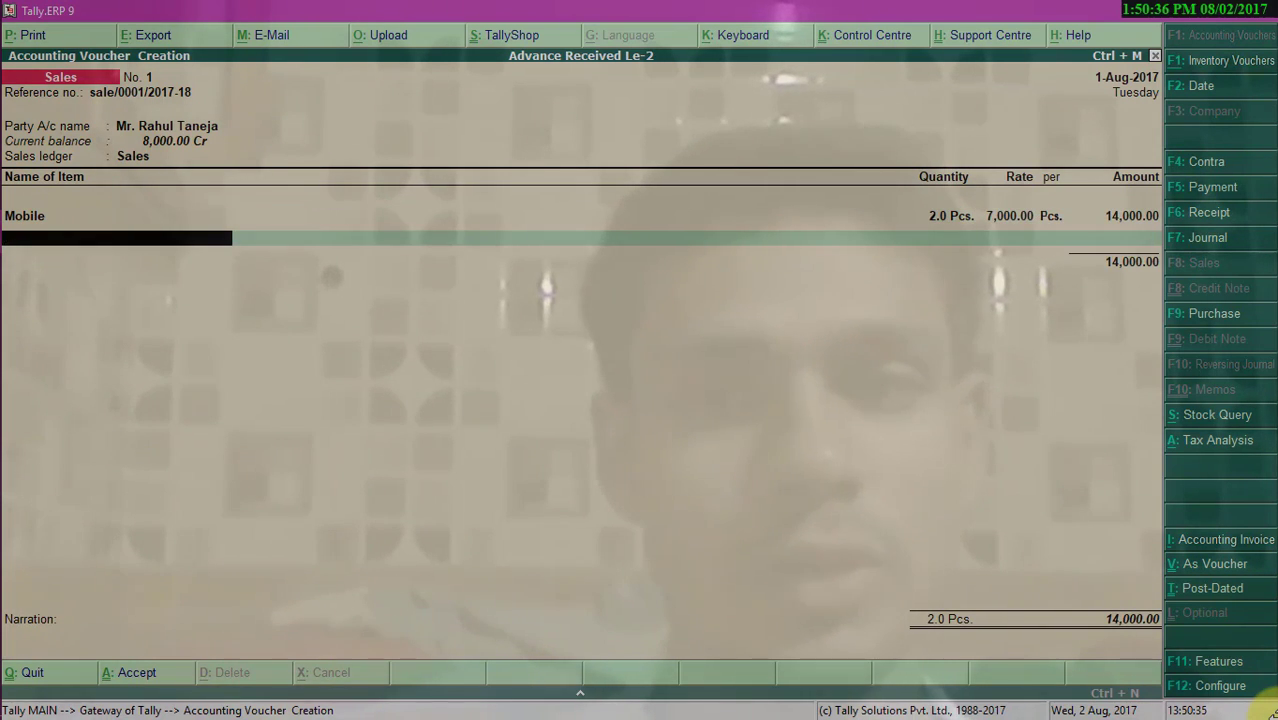
key(Return)
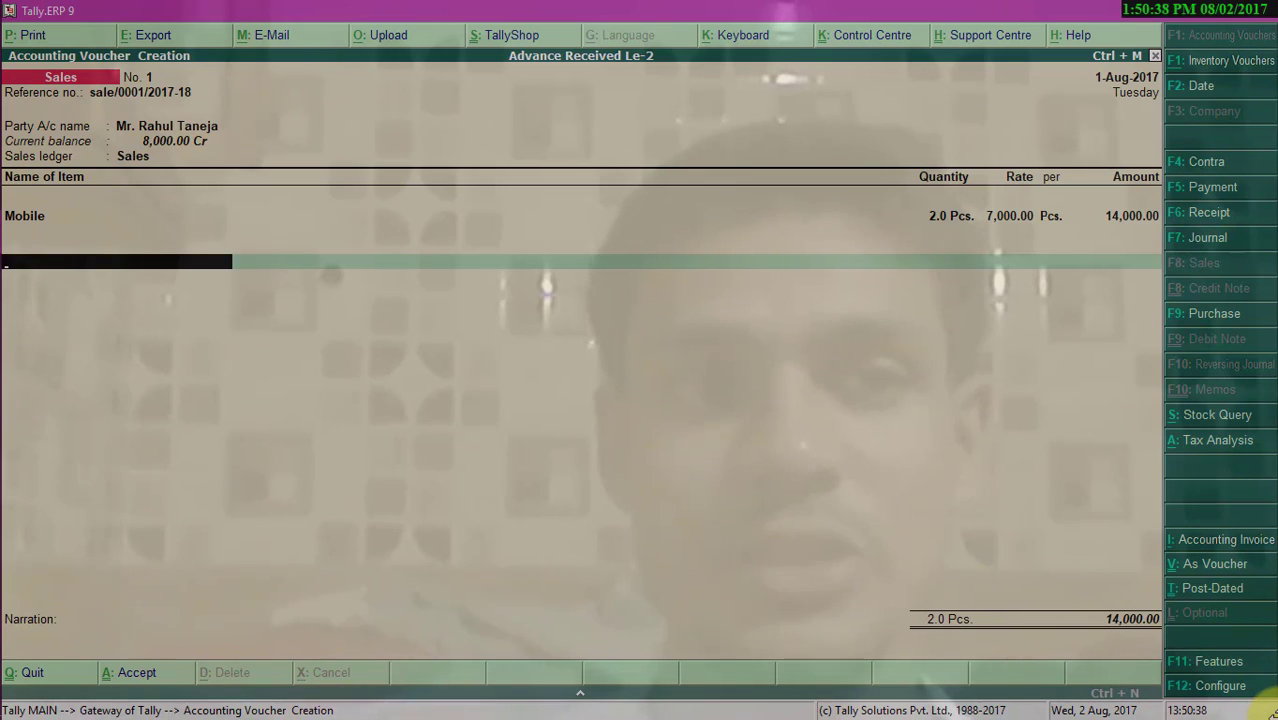
text(Ce)
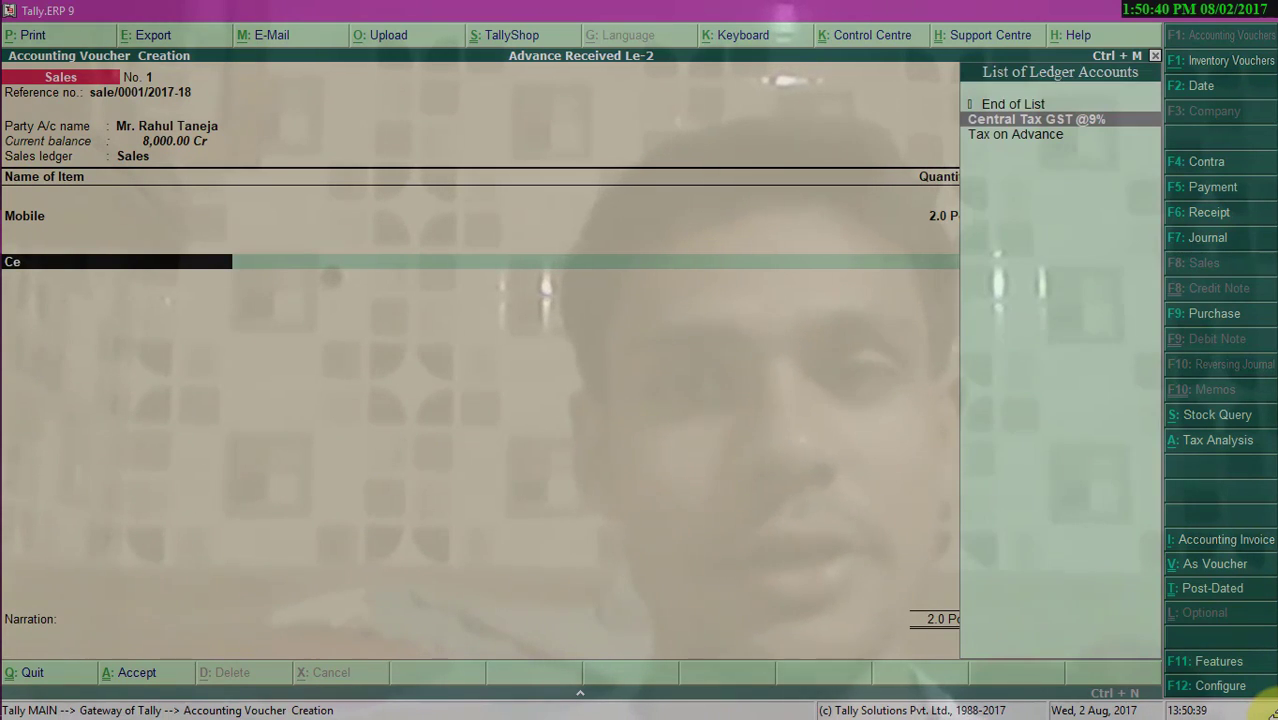
key(Return)
key(Return)
text(St)
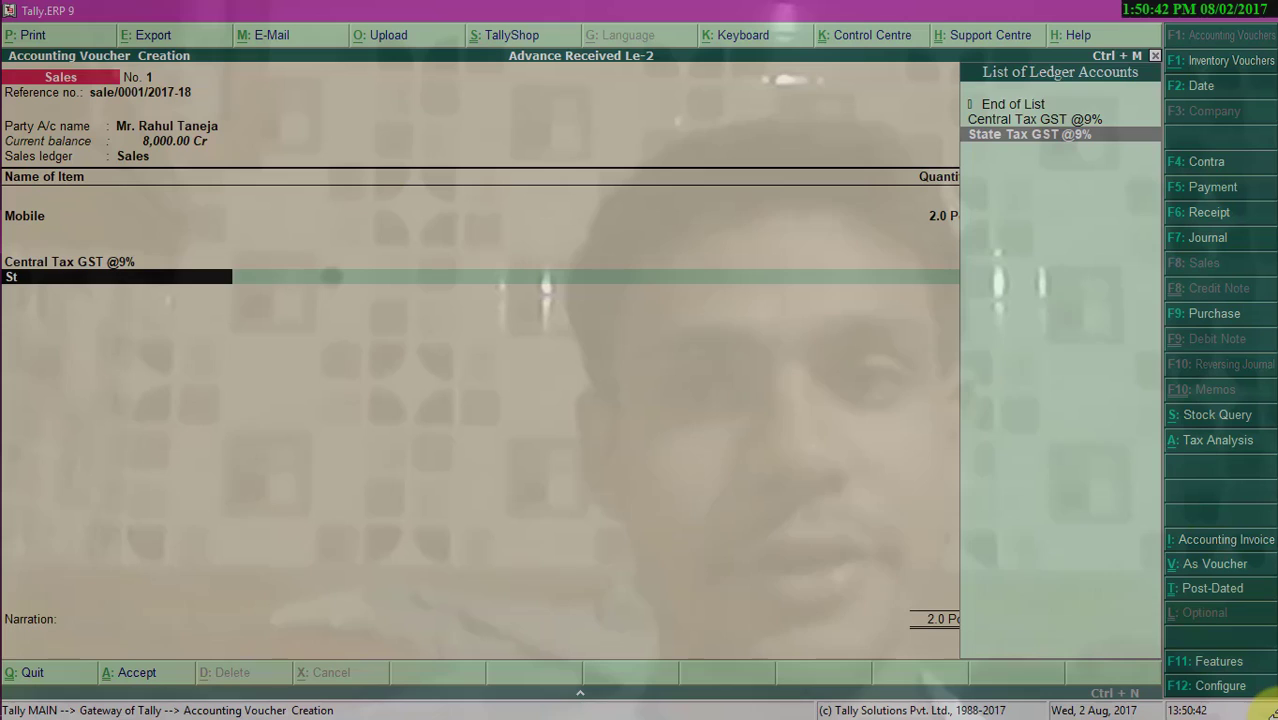
key(Return)
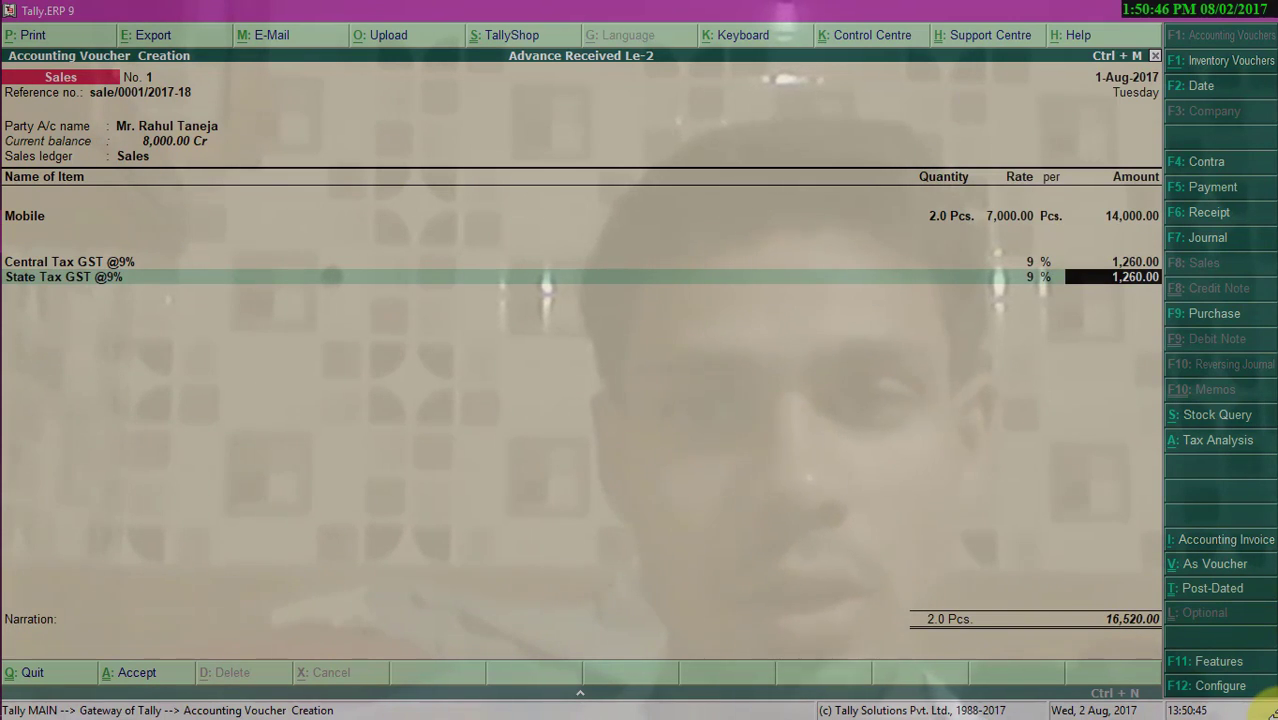
key(Return)
key(Return)
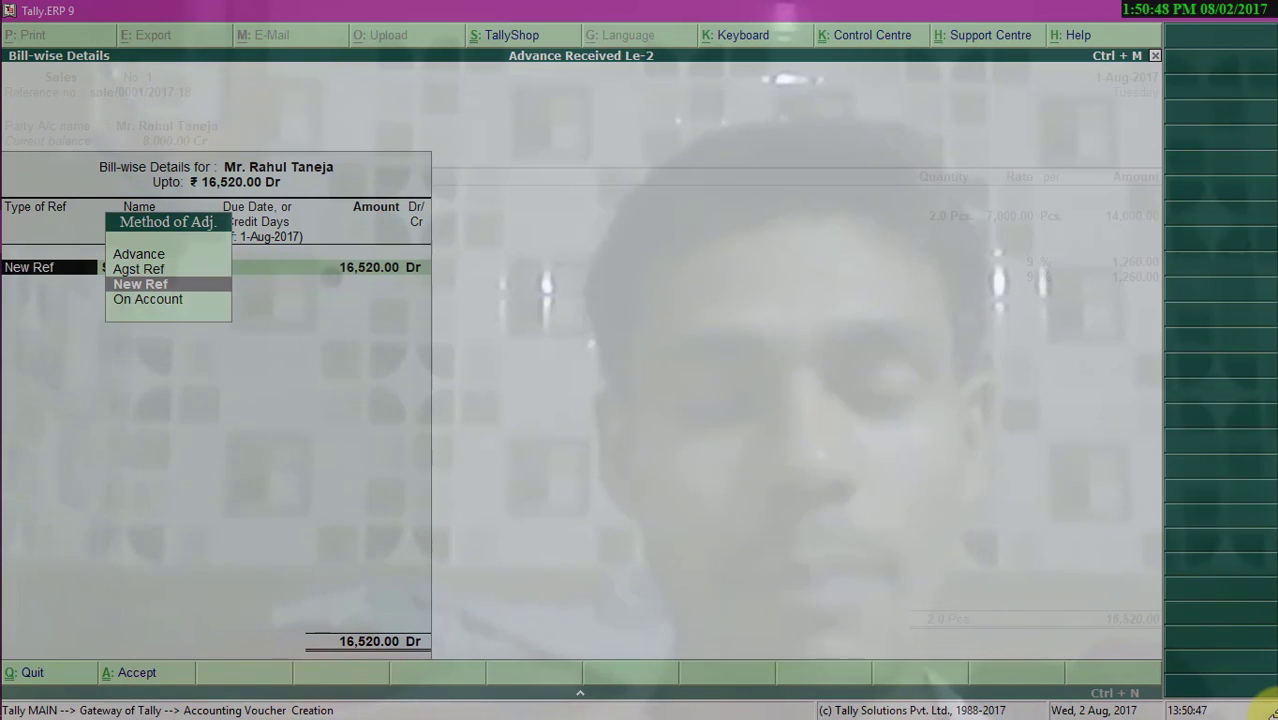
- Adjust 8000 of the invoice amount against the pending advance bill 0001
key(Up)
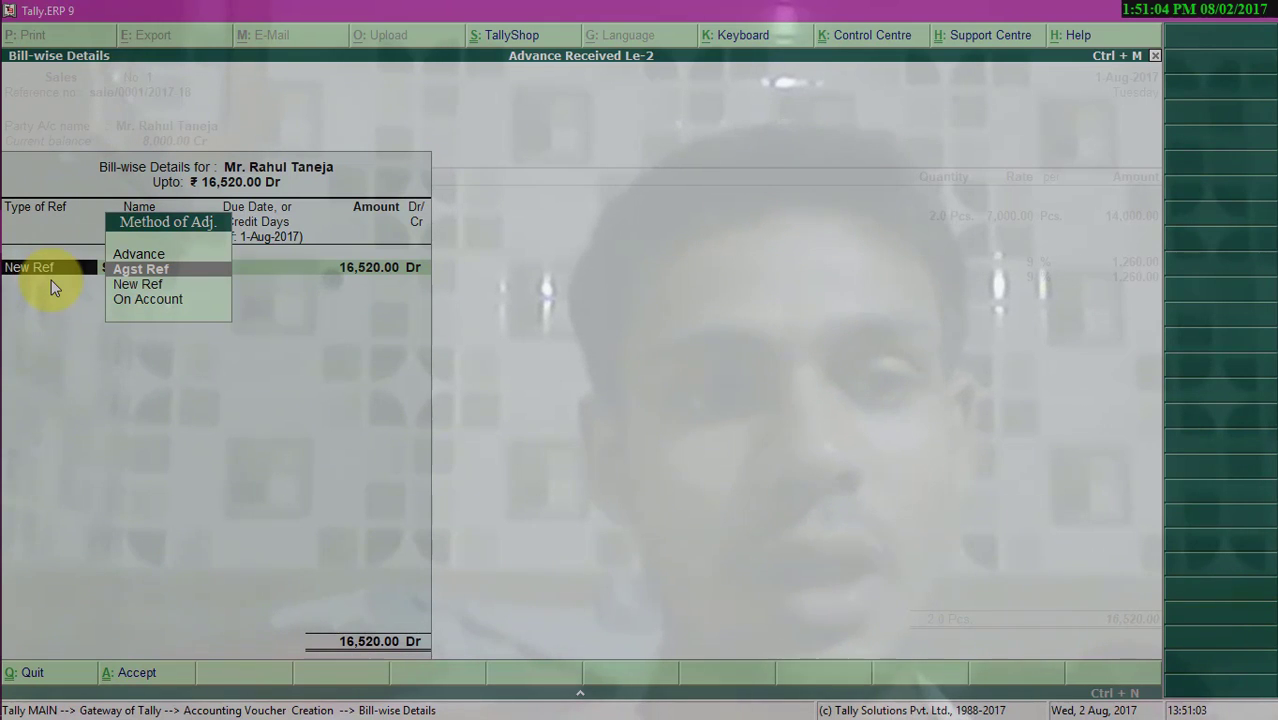
key(Return)
key(Up)
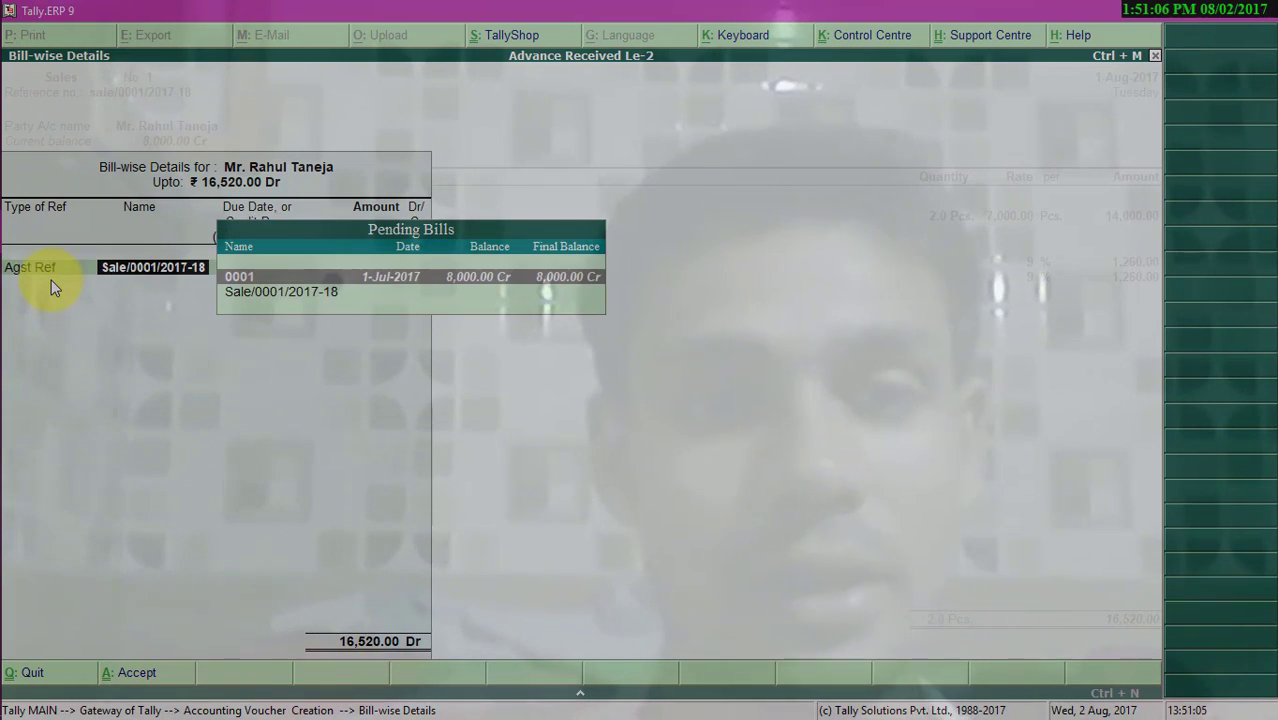
key(Return)
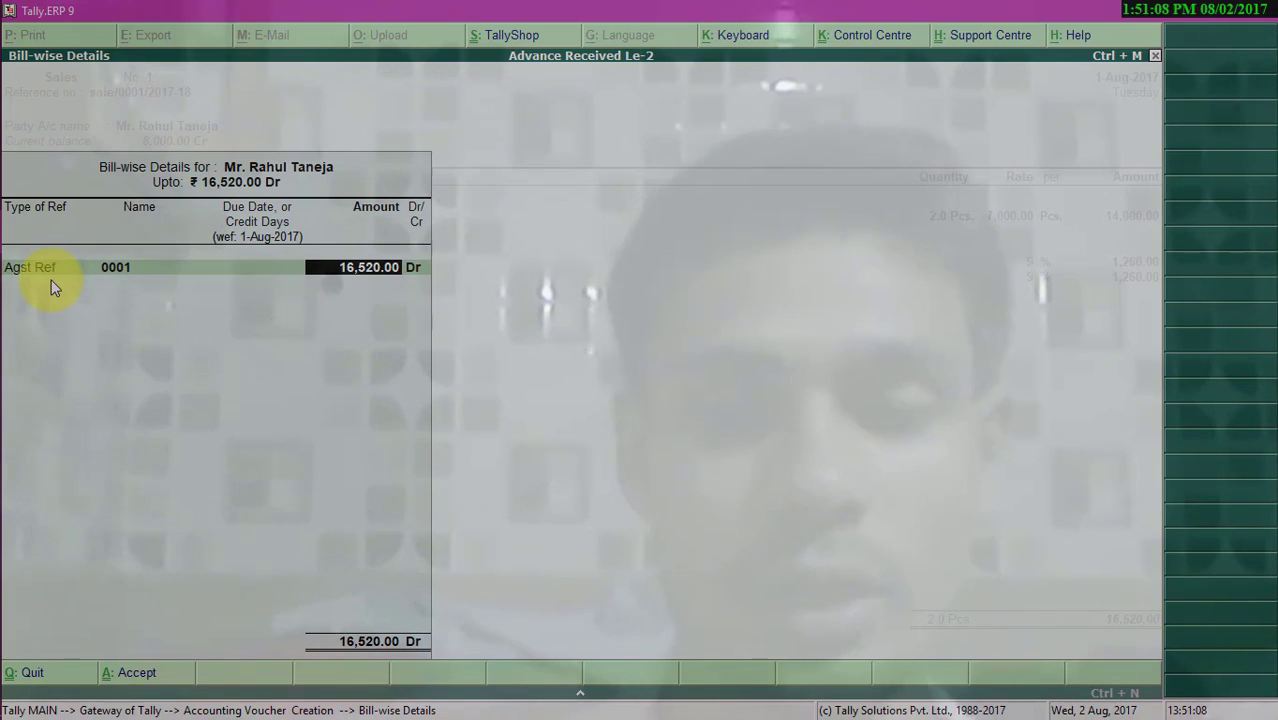
text(8000)
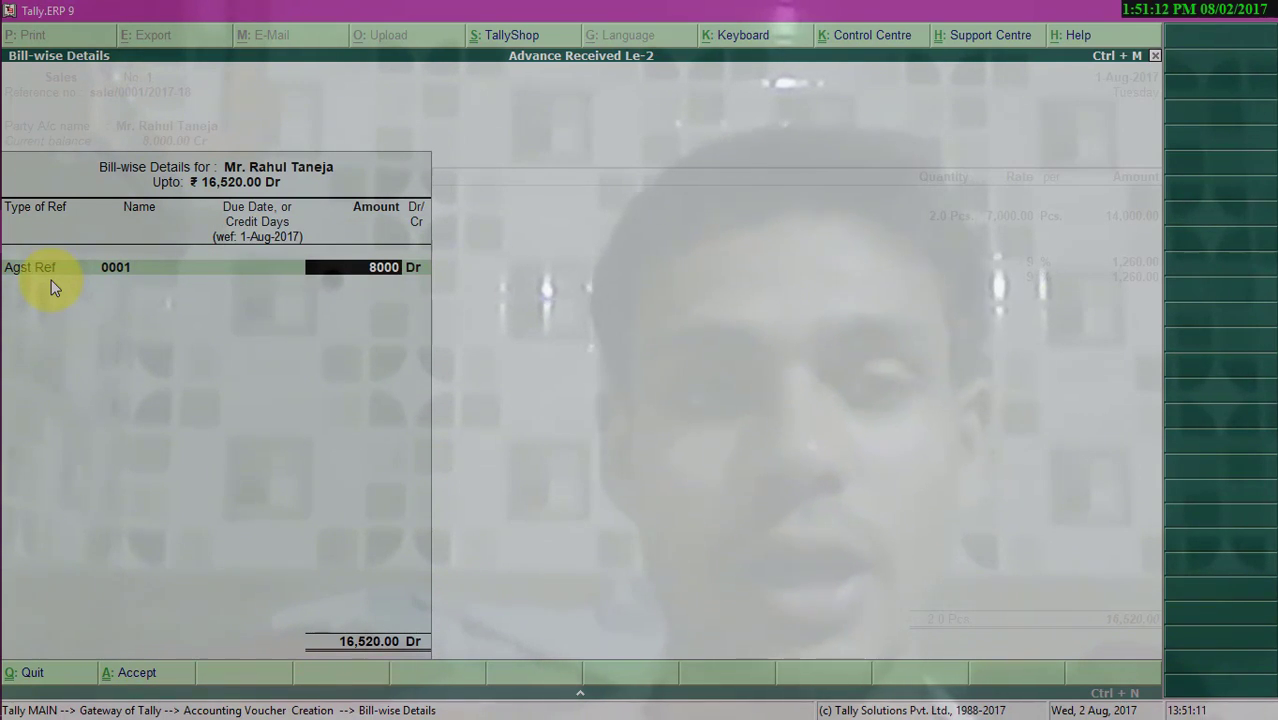
key(Return)
- Allocate the remaining balance as a new reference Sale/0001/2017-18 and close the bill-wise details
key(Return)
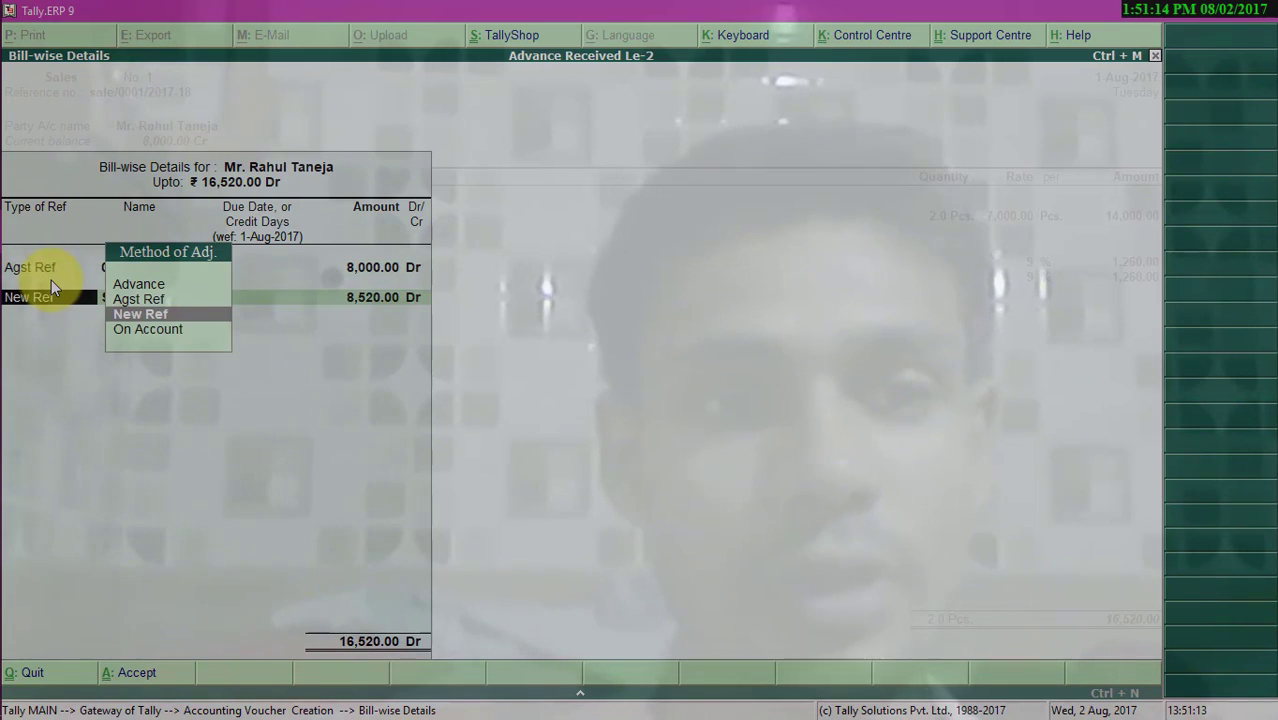
key(Return)
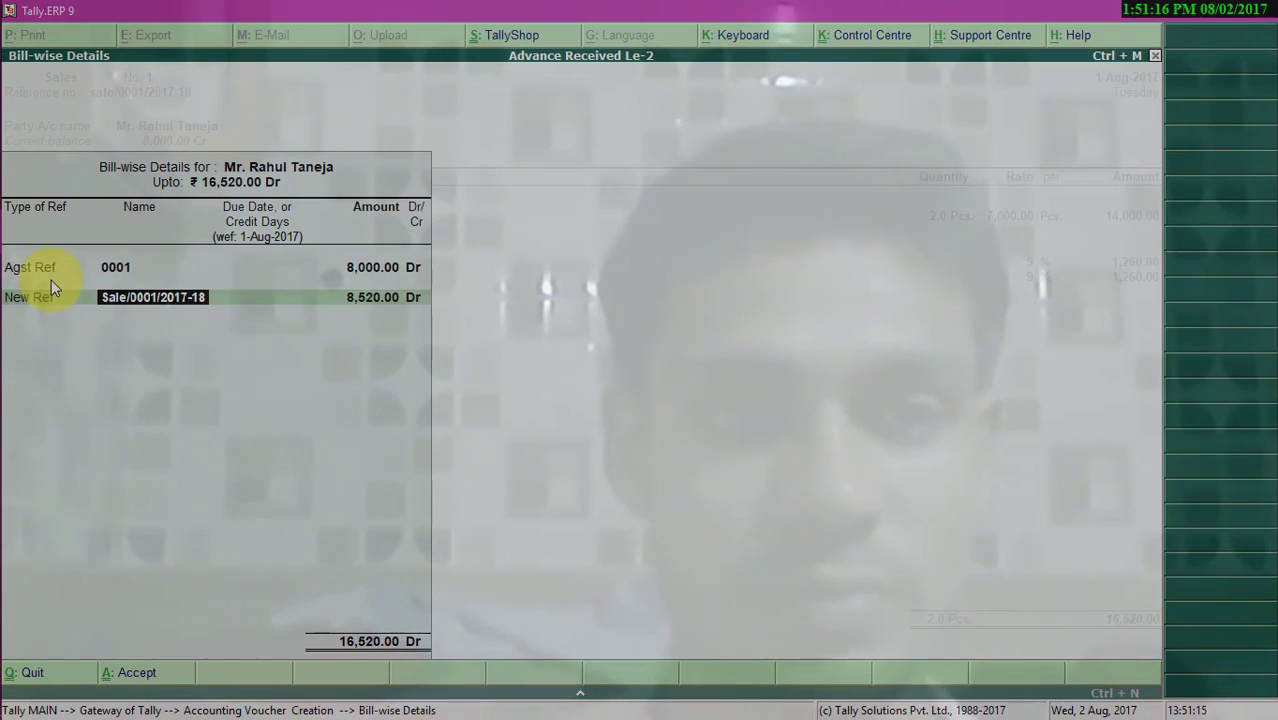
key(Return)
key(Return)
key(Return)
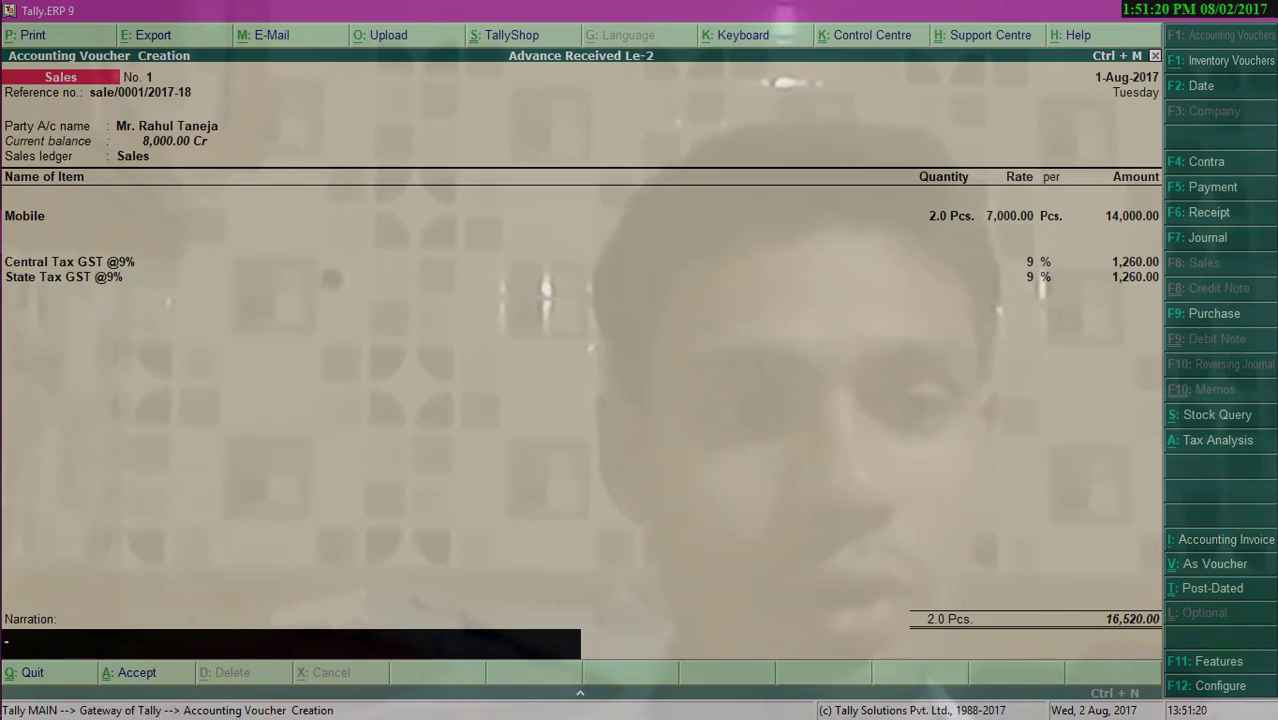
key(Return)
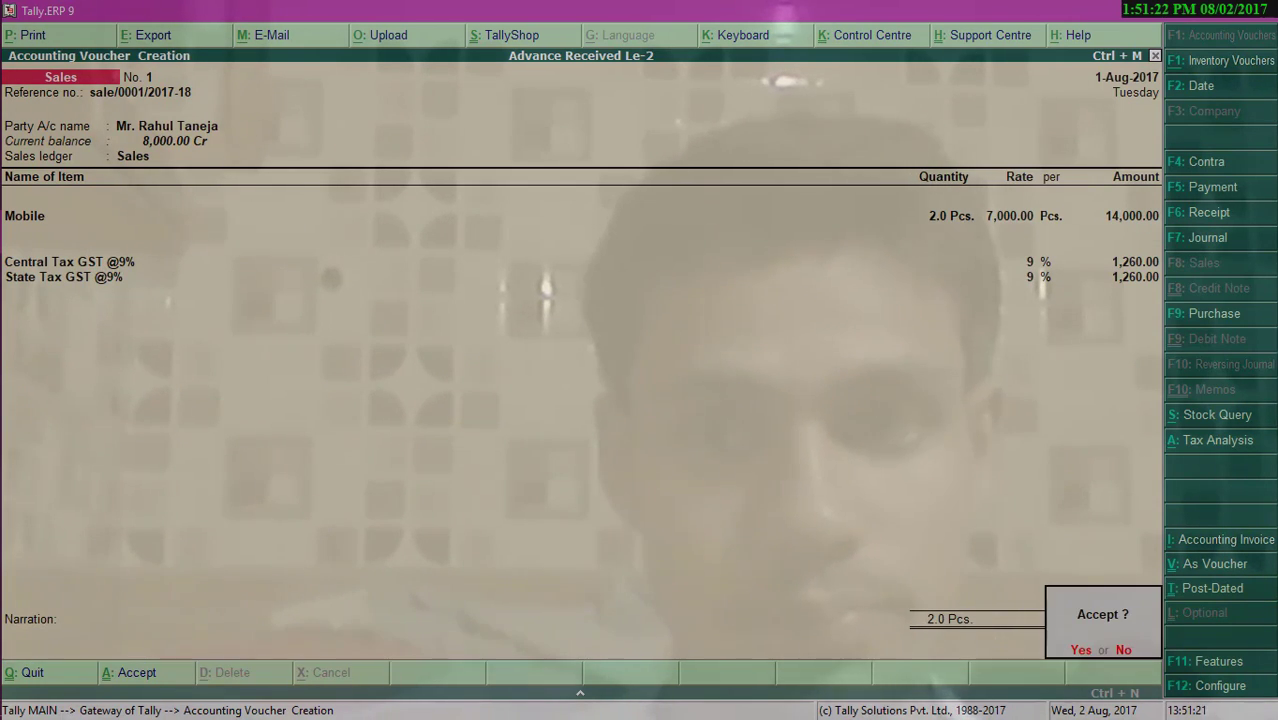
key(Escape)
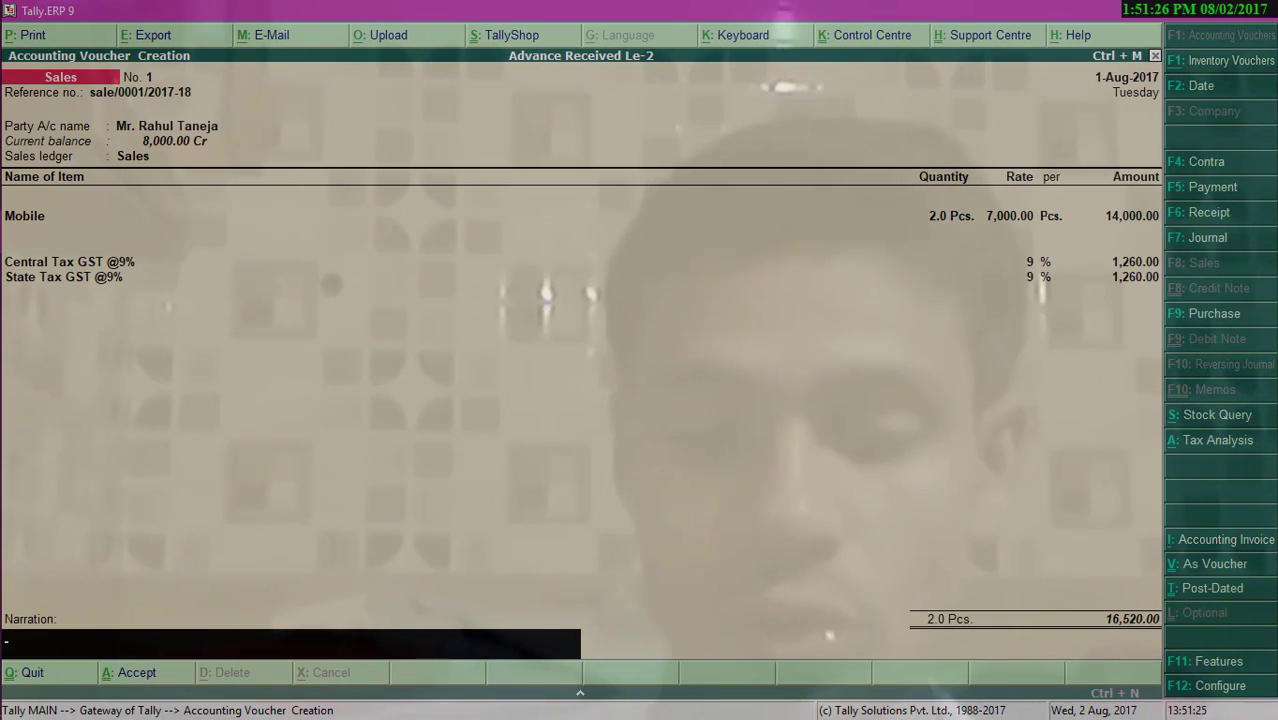
- Compute 14000*9/100 in the calculator to check the tax amount
key(ctrl+n)
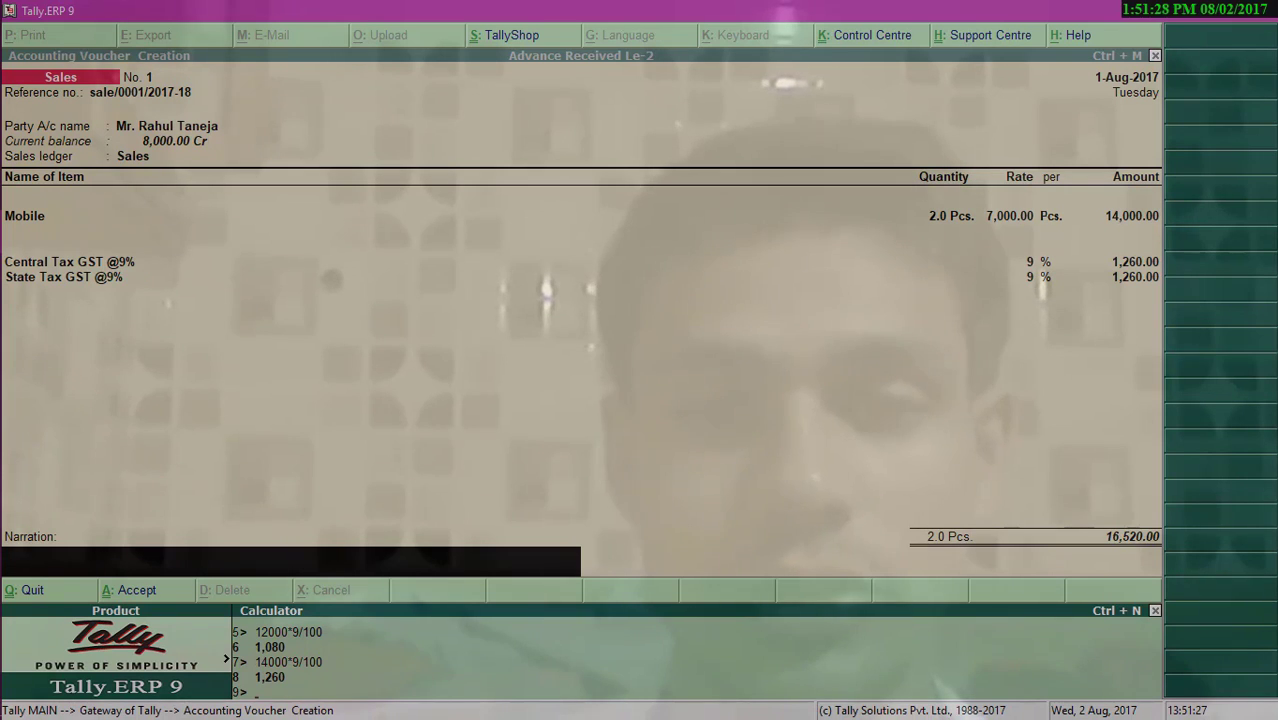
text(14000)
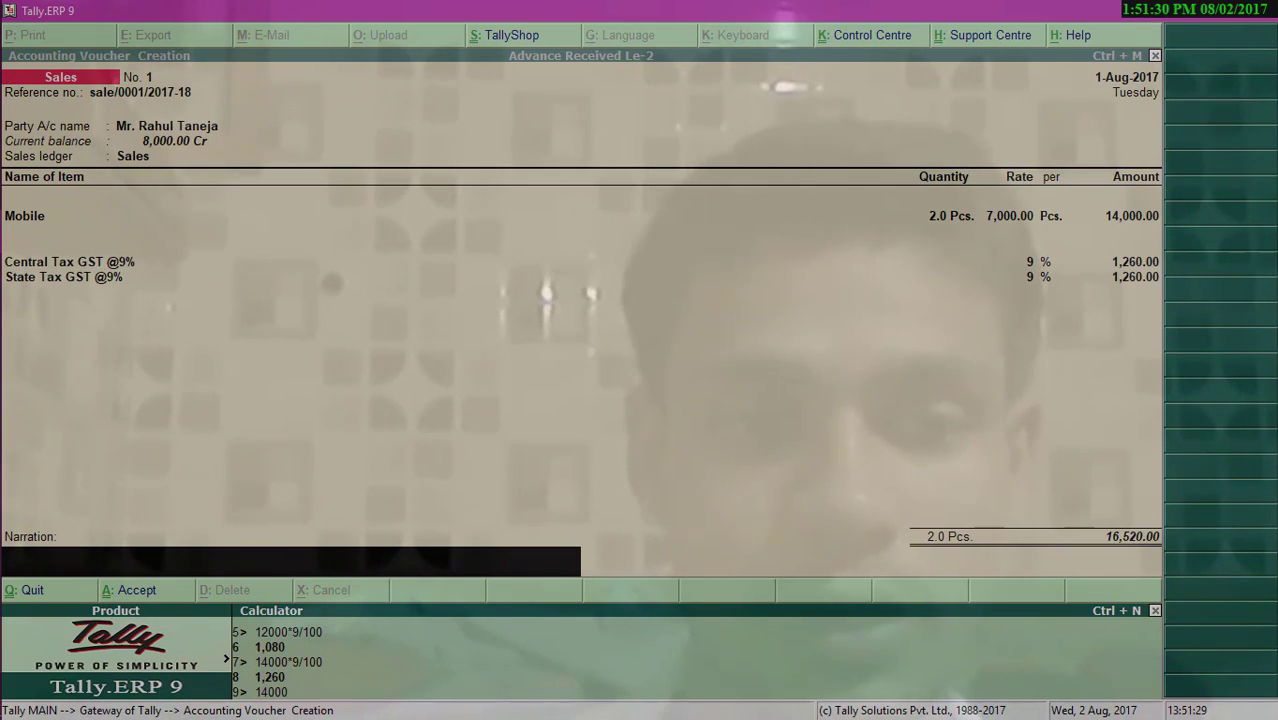
text(*9/)
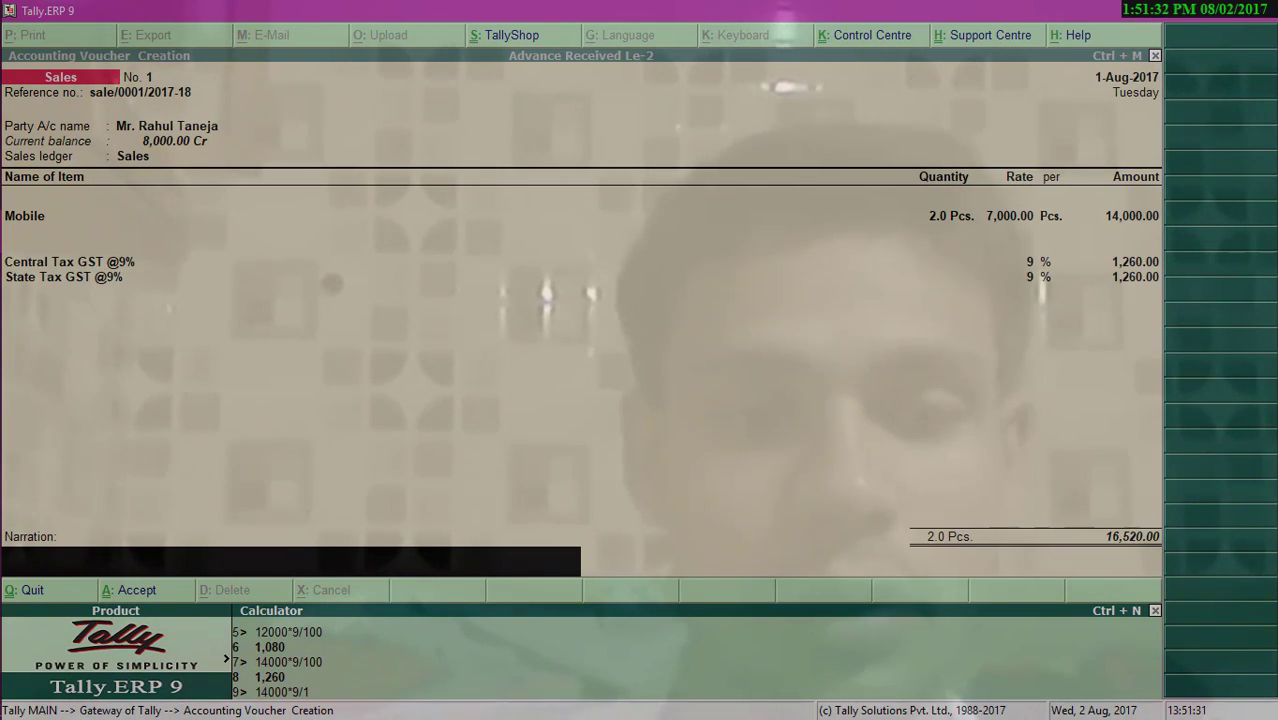
text(100)
key(Return)
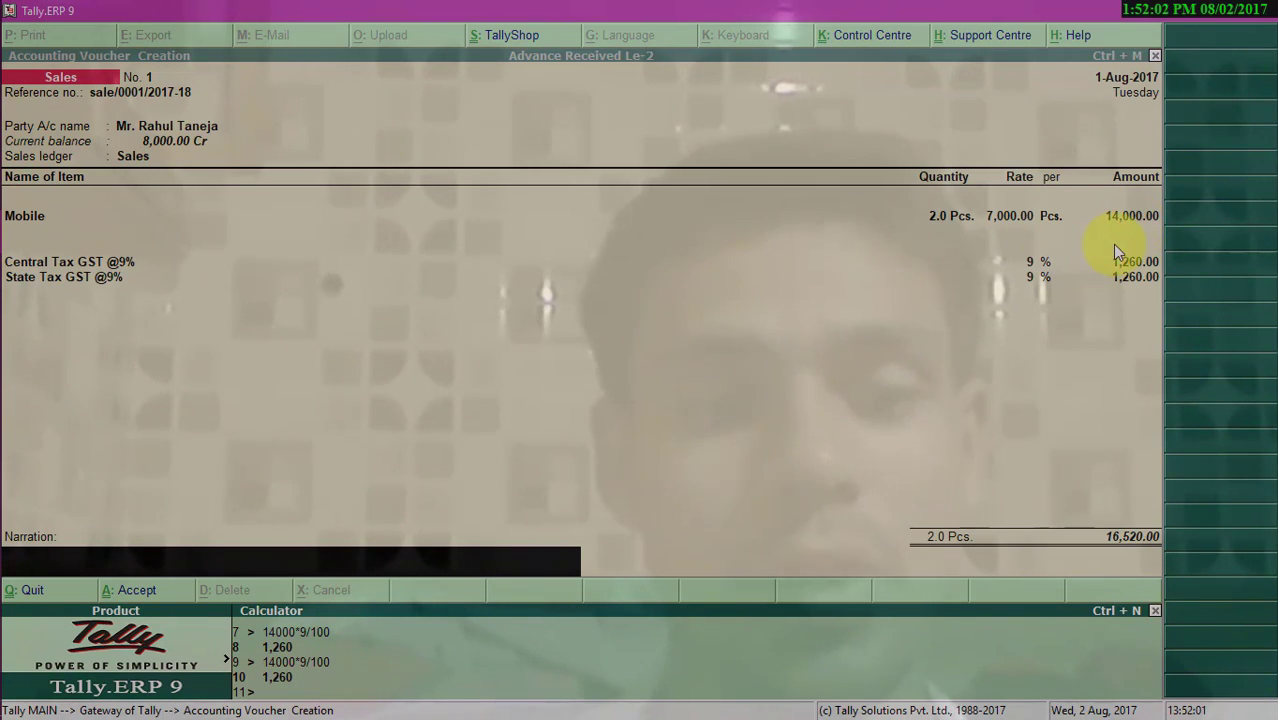
- Return to the sales invoice and accept it
key(ctrl+m)
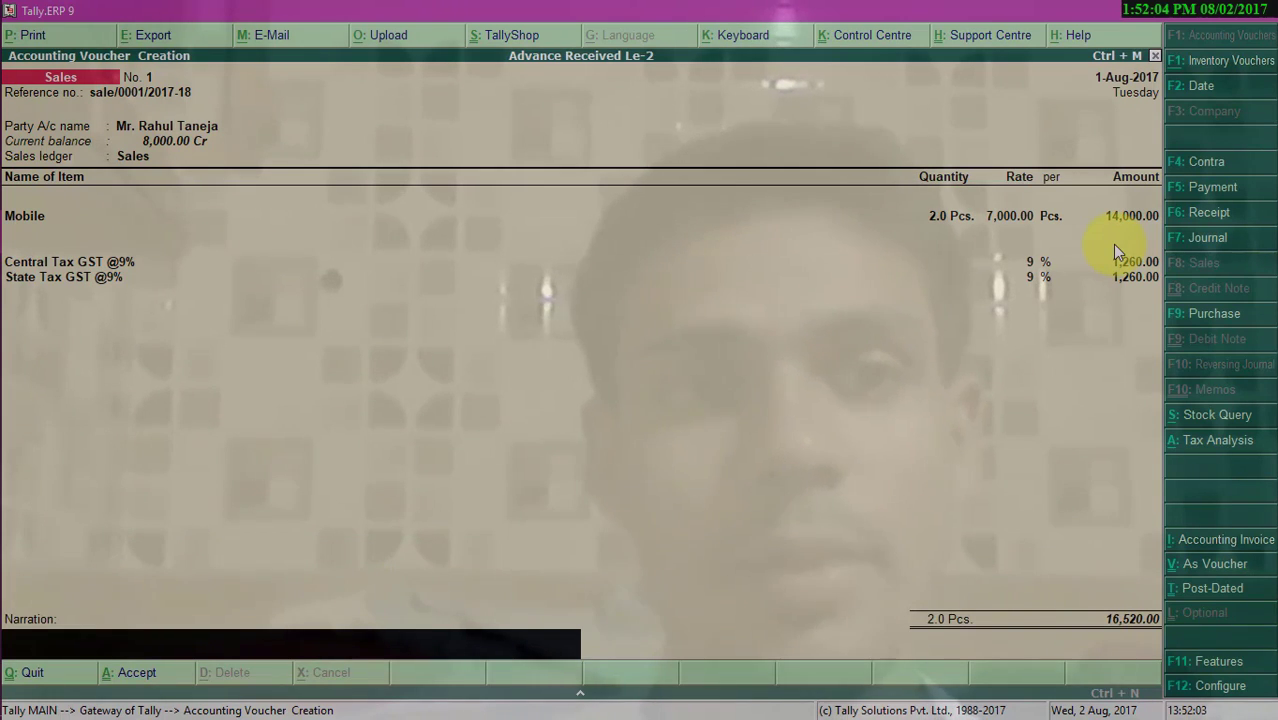
key(Return)
key(Return)
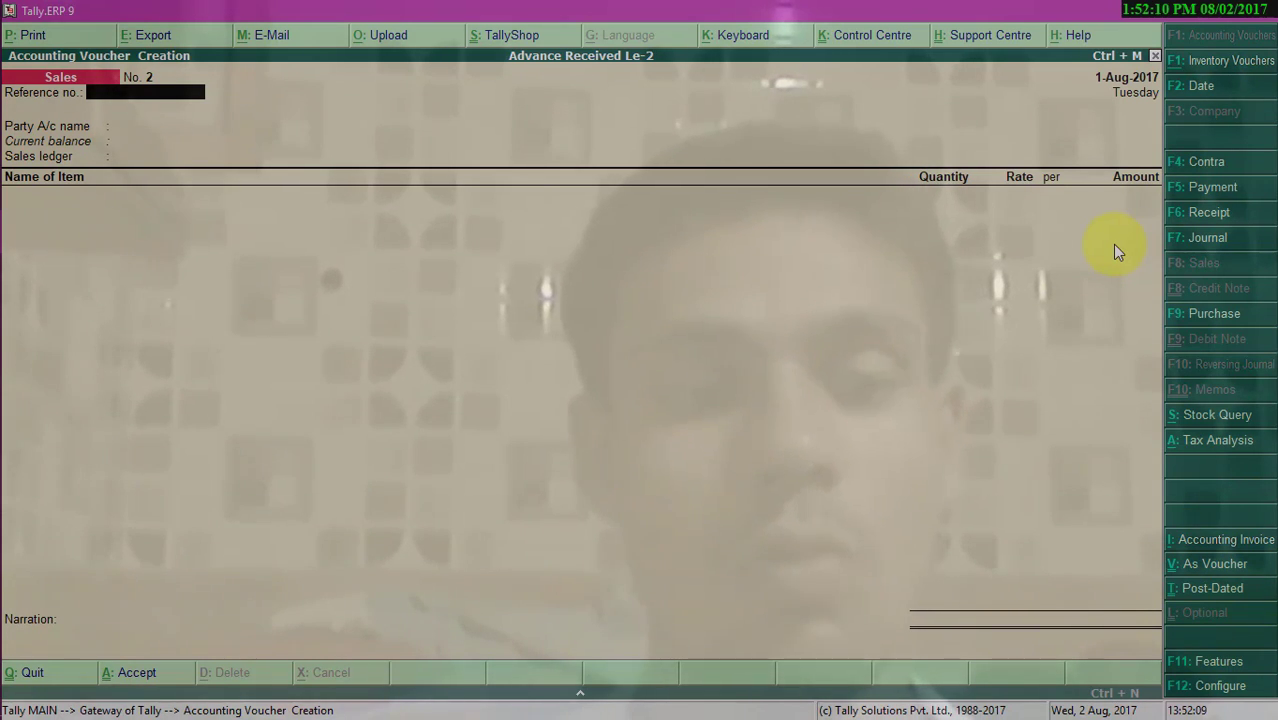
- Open the Balance Sheet in detailed view and examine the liabilities and current assets
key(Escape)
key(Return)
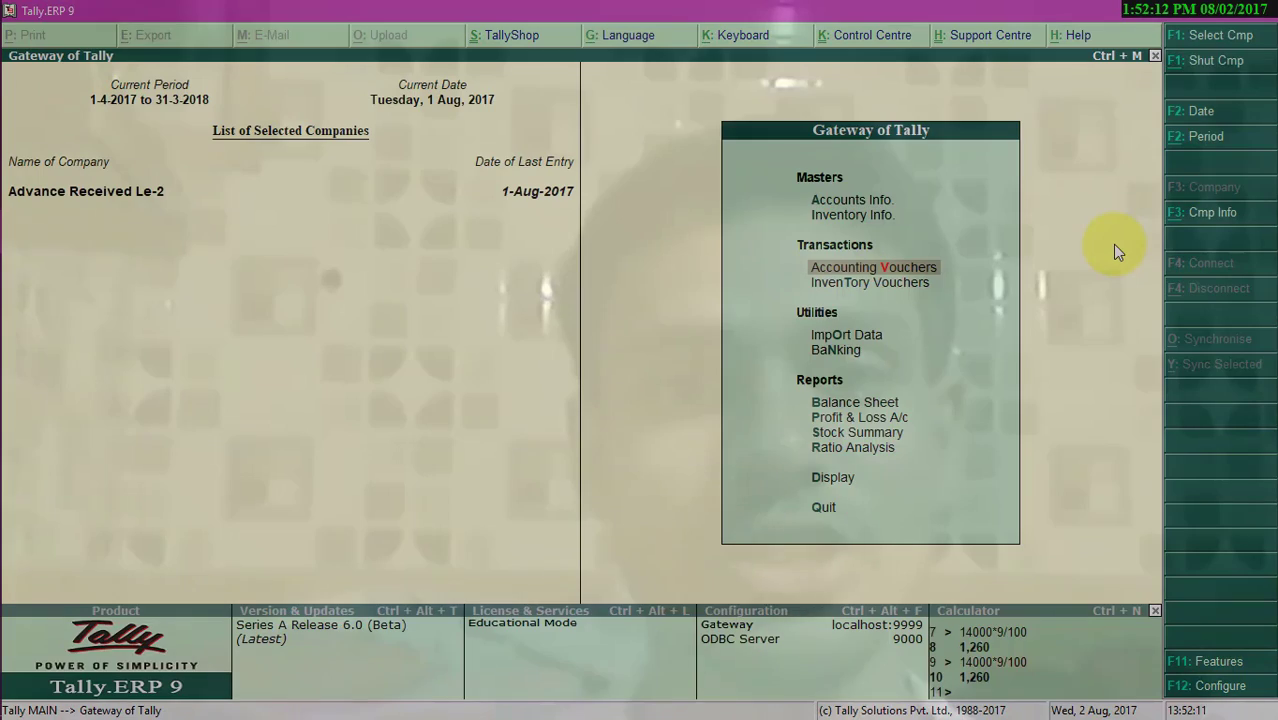
key(b)
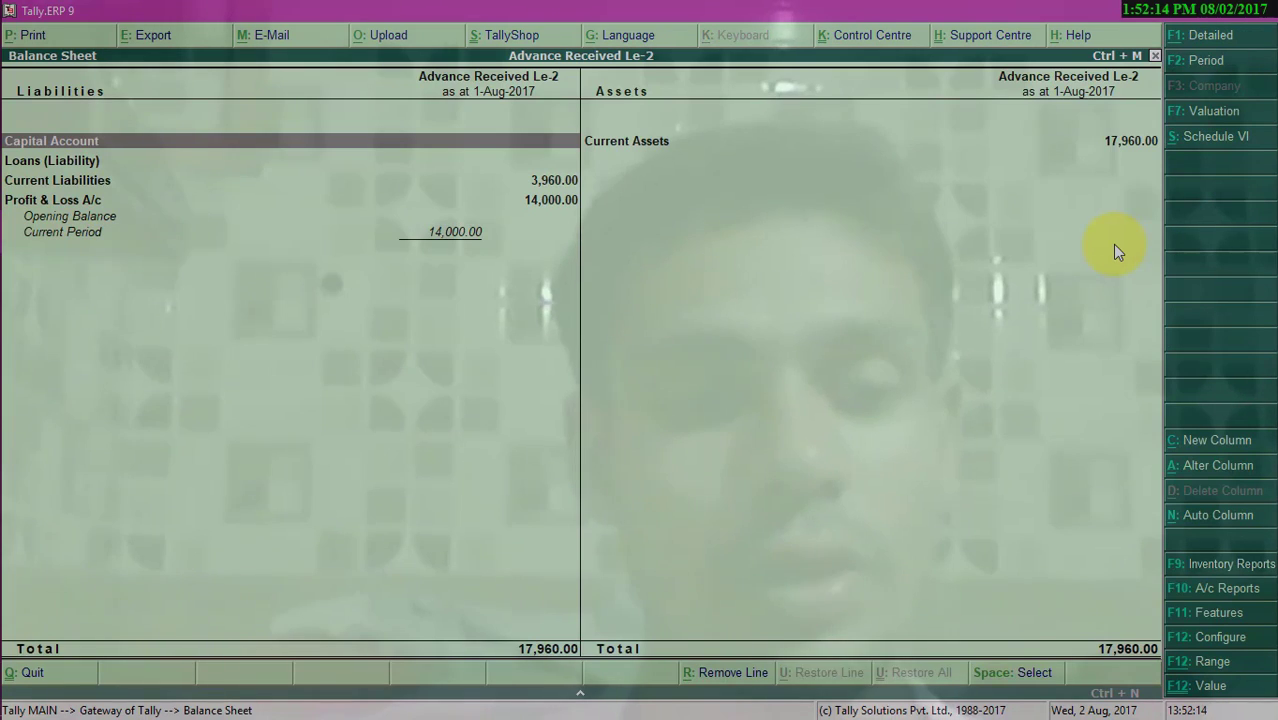
key(alt+F1)
key(Down)
key(Down)
key(Down)
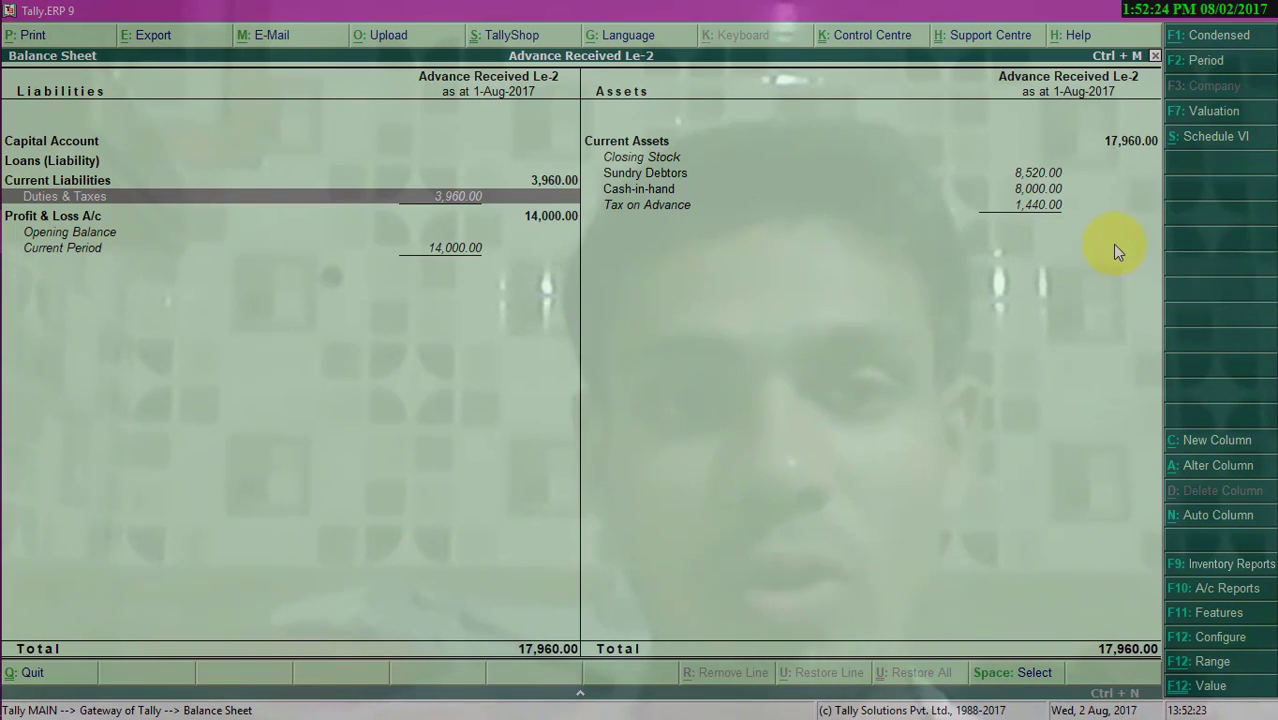
key(Escape)
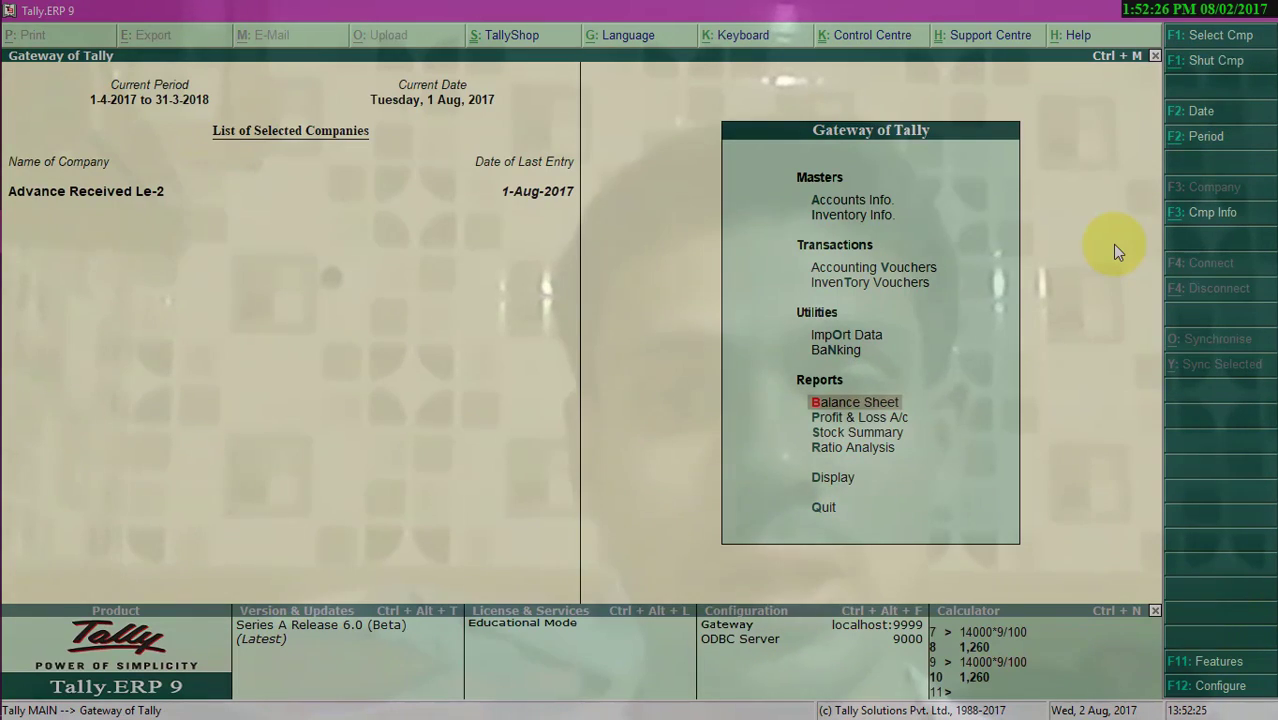
- Open the GSTR-1 report from the GST statutory reports and review its summary rows
key(Down)
key(Down)
key(Down)
key(Down)
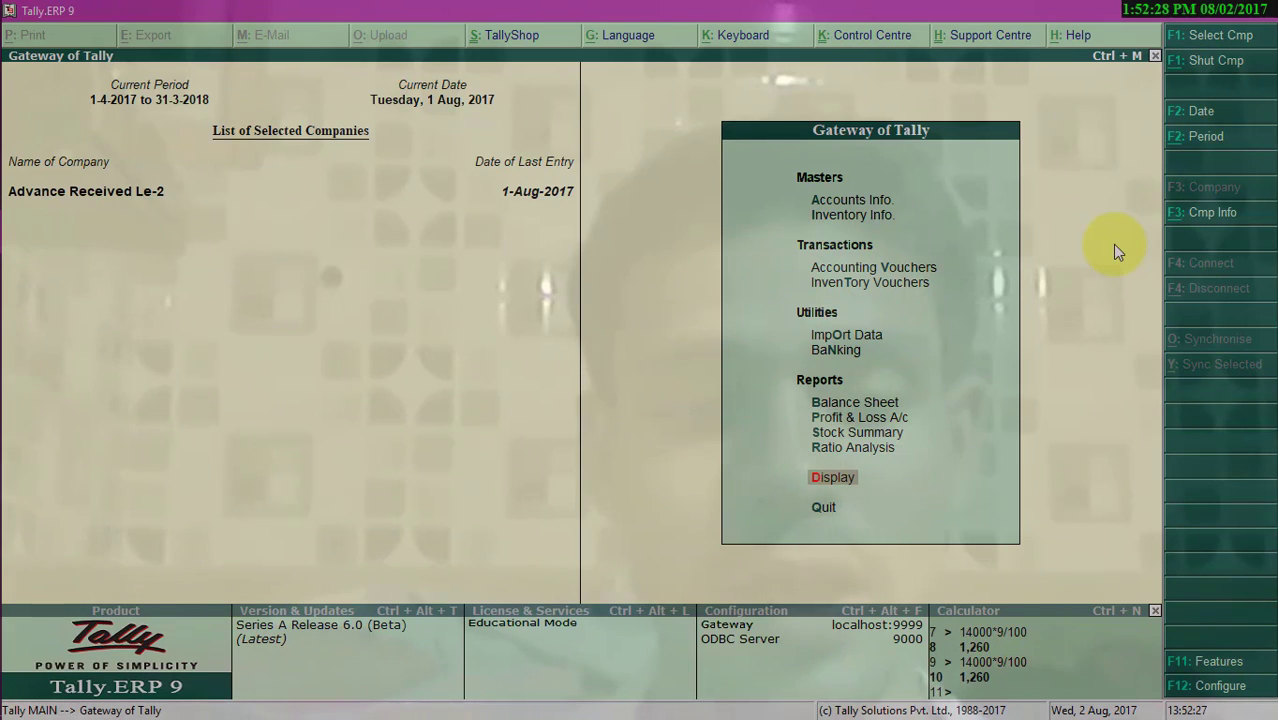
key(Return)
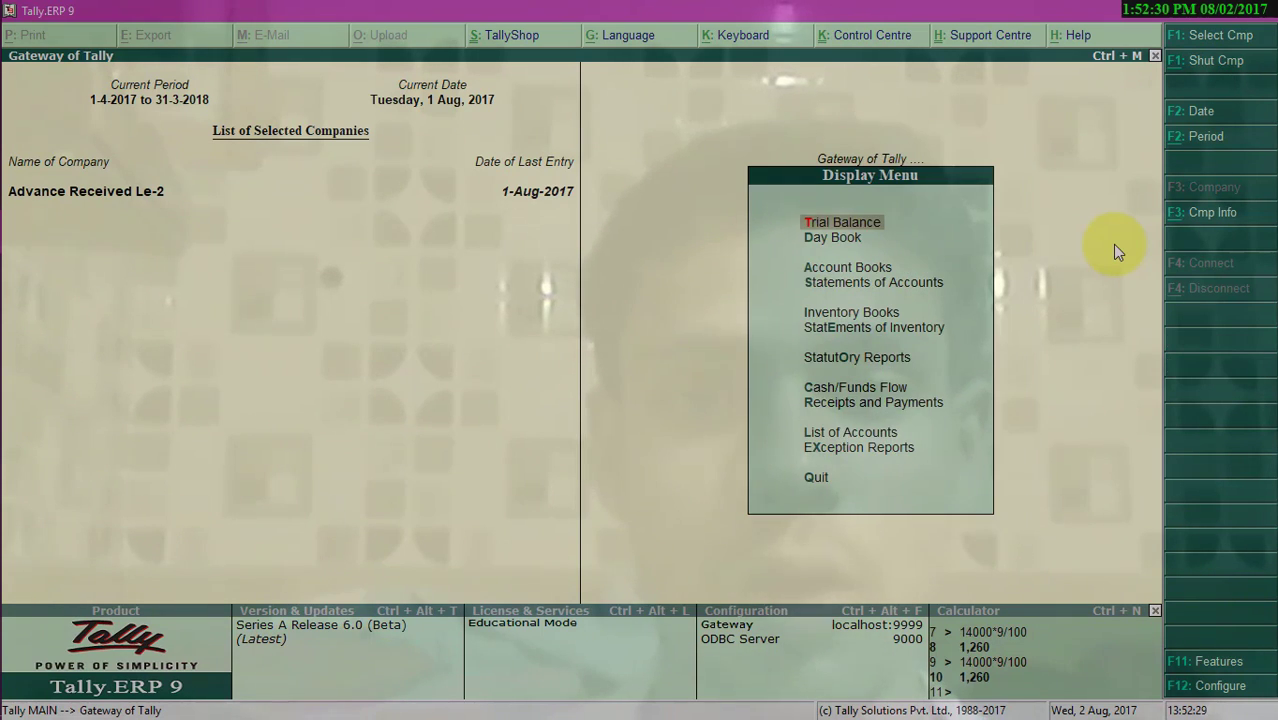
key(Down)
key(Down)
key(Down)
key(Down)
key(Down)
key(Down)
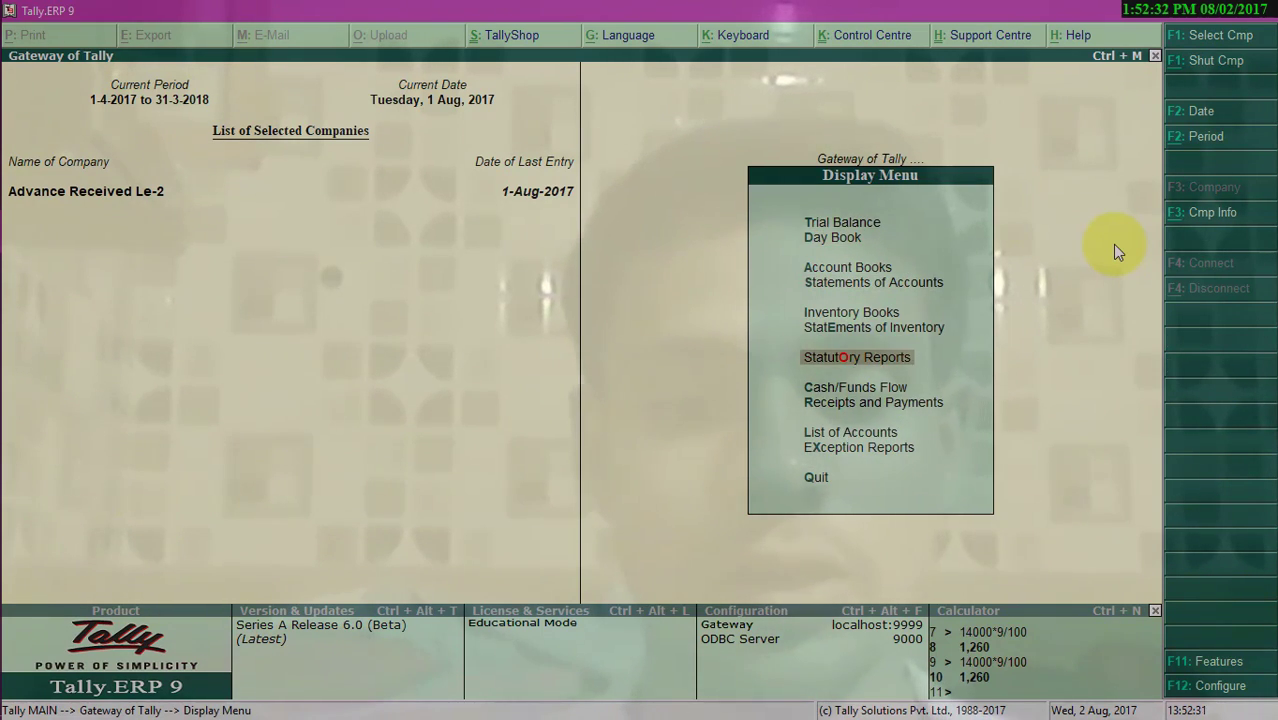
key(Return)
key(Return)
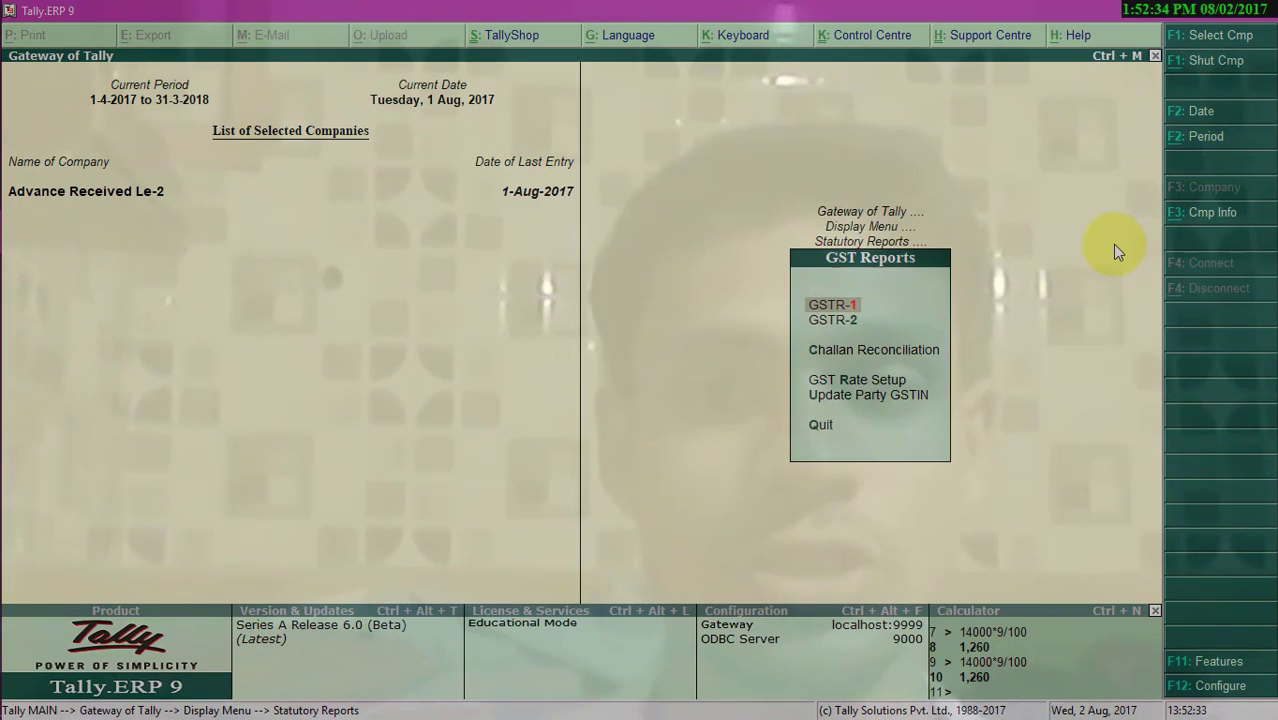
key(Return)
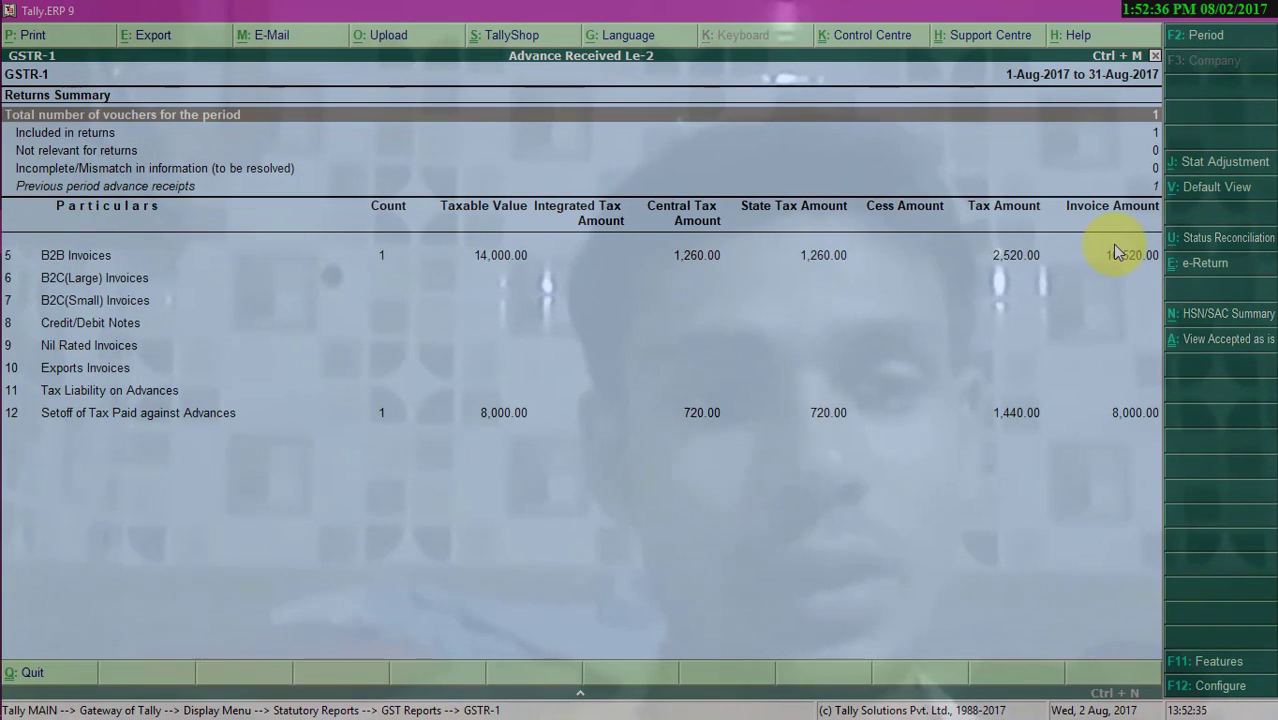
key(Down)
key(Down)
key(Down)
key(Down)
key(Down)
key(Down)
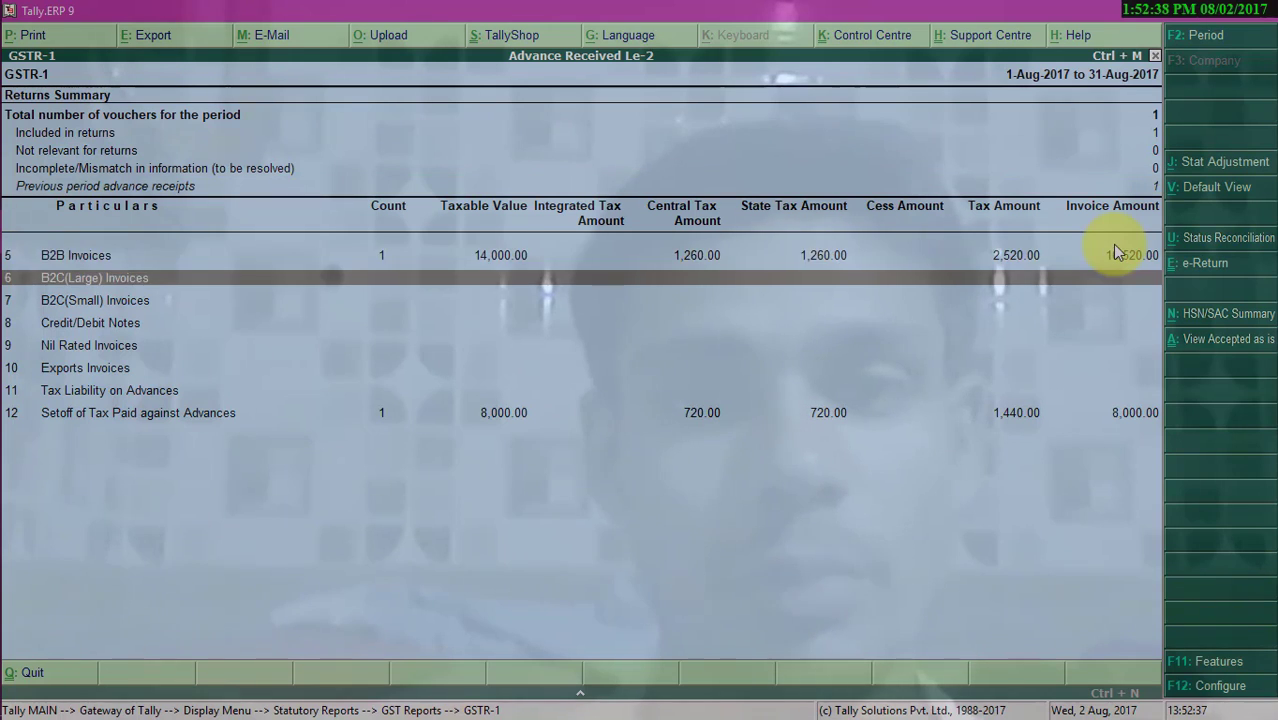
key(Up)
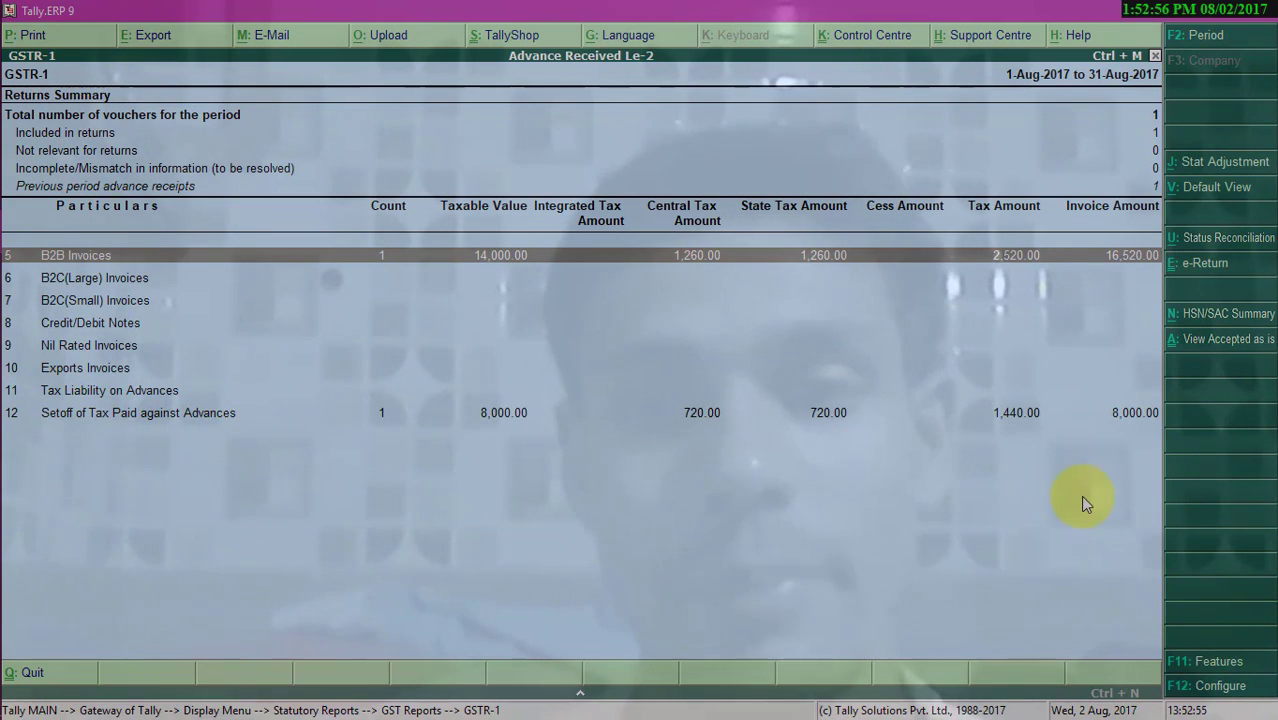
- Start a Journal voucher and debit Central Tax GST @9% with 720
key(Escape)
key(Escape)
key(Escape)
key(Escape)
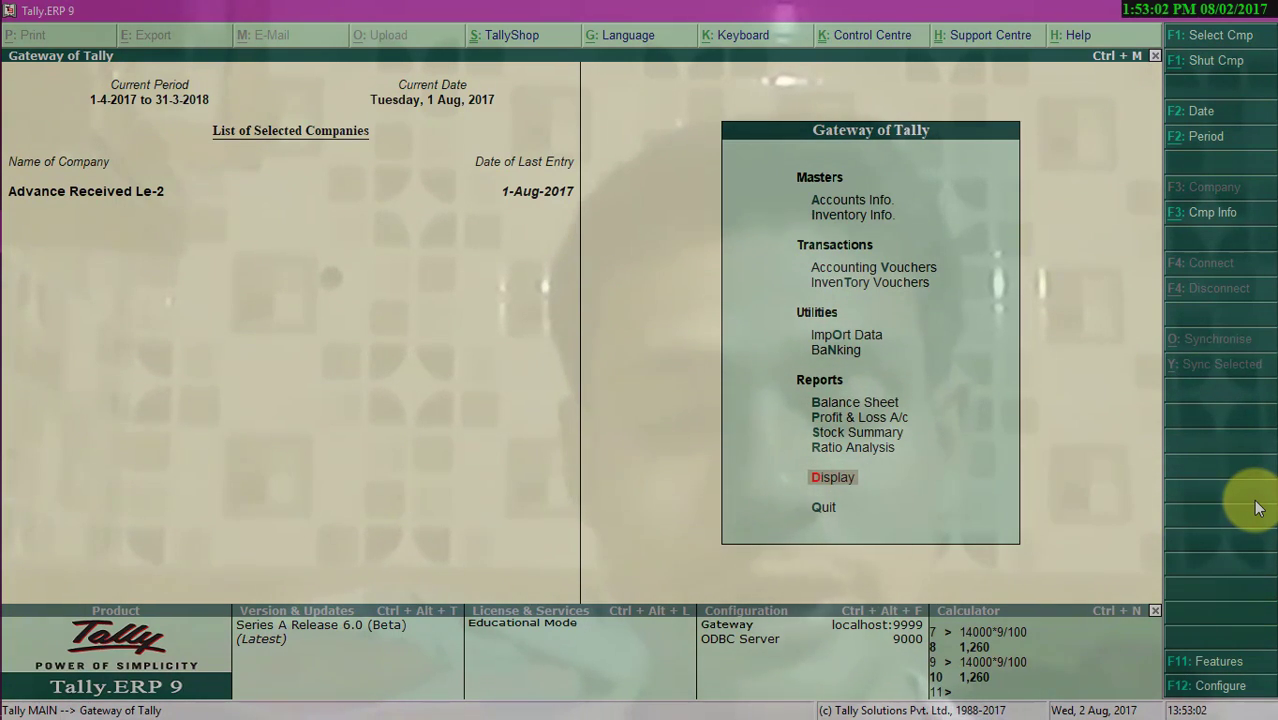
key(v)
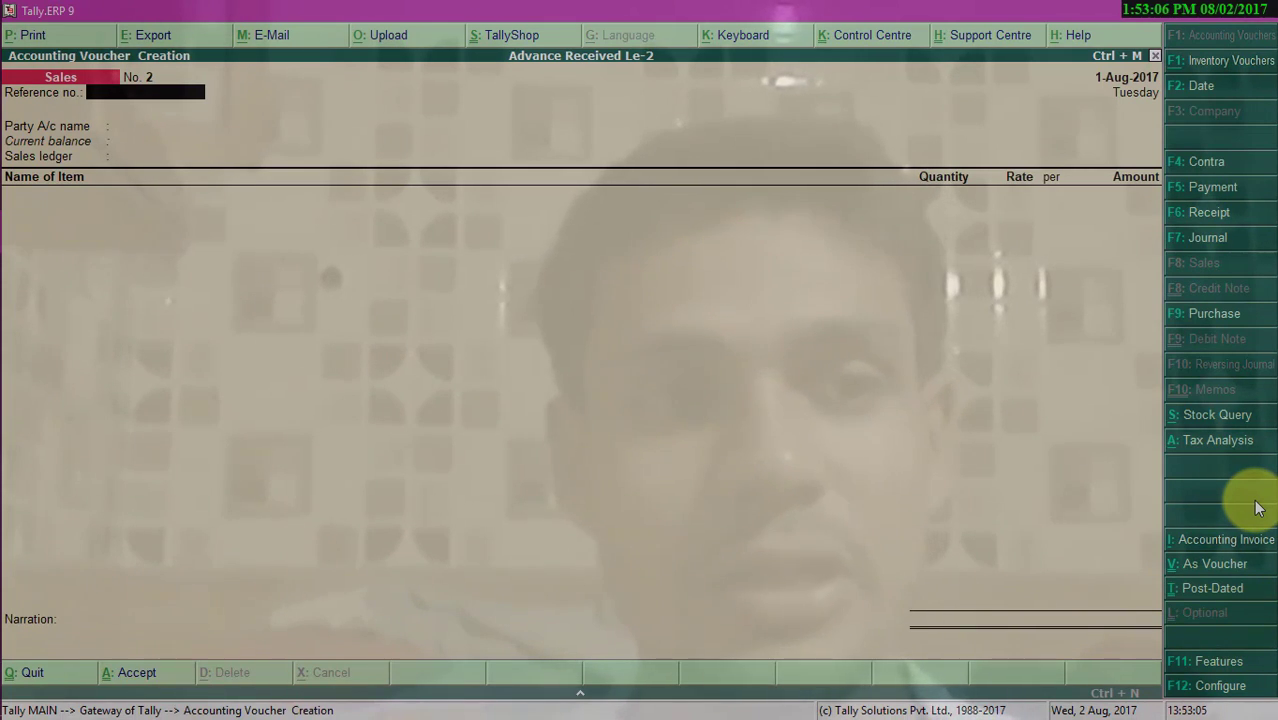
key(F7)
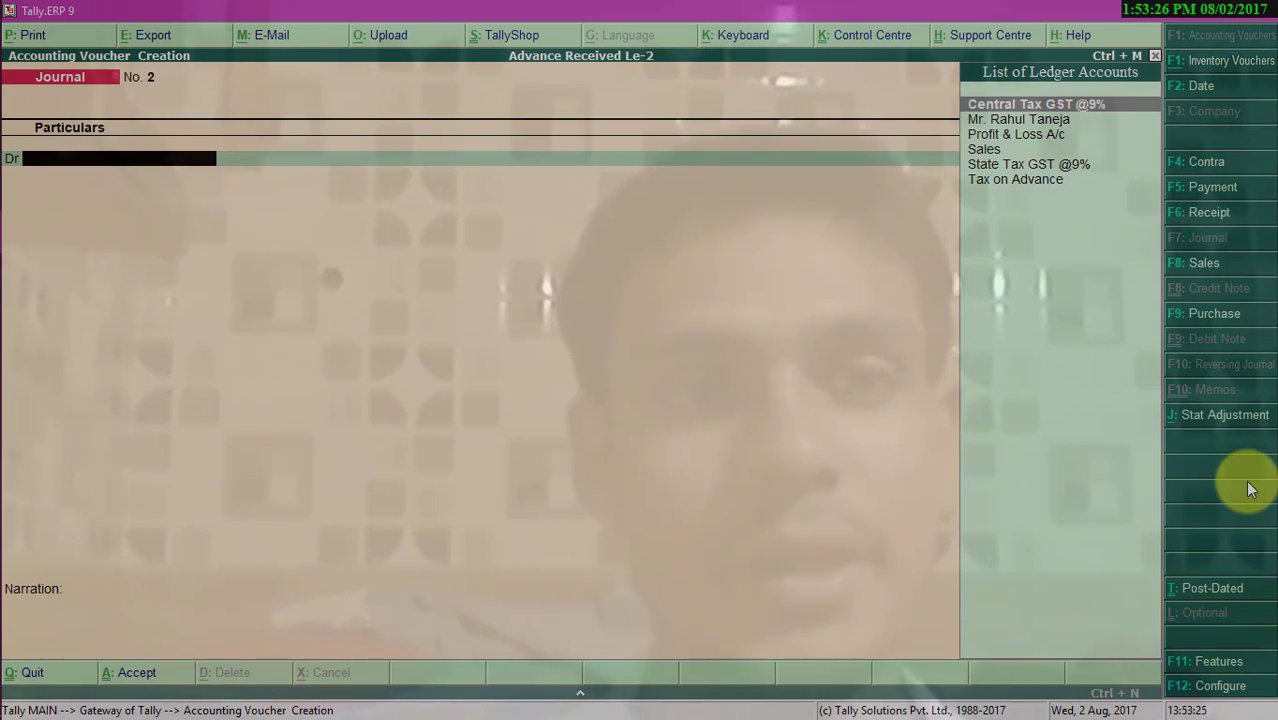
text(Ce)
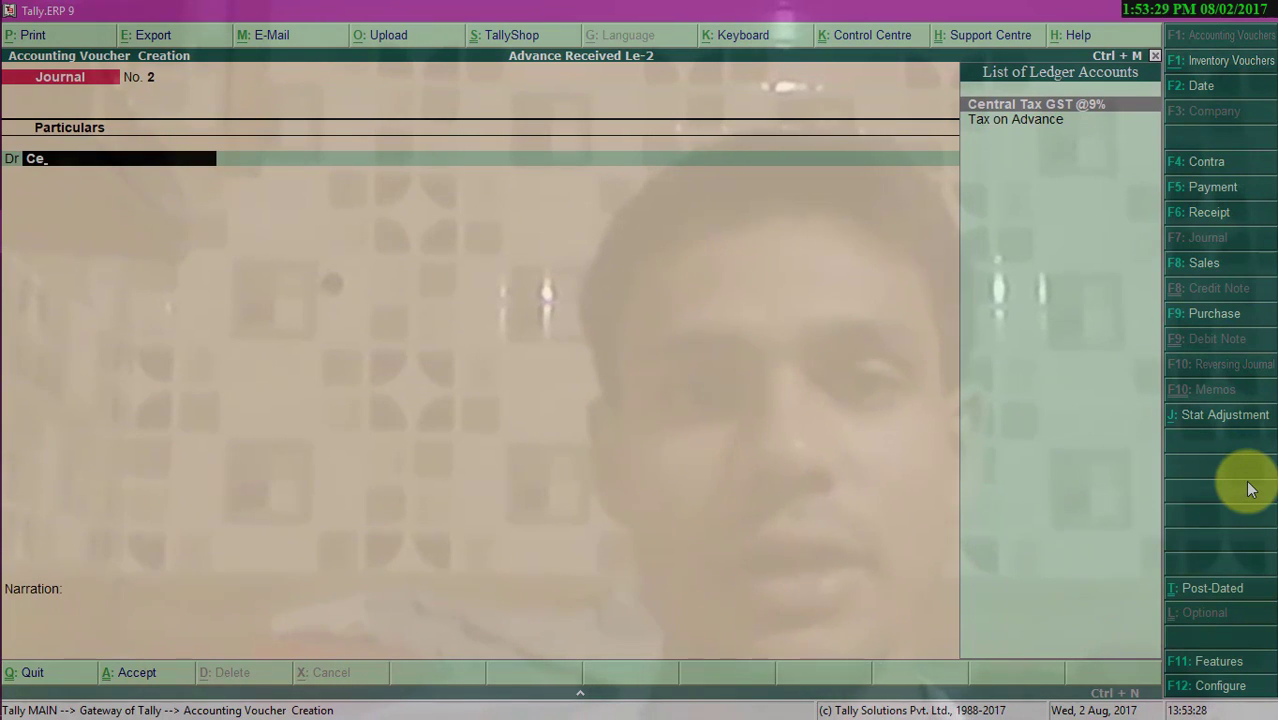
key(Return)
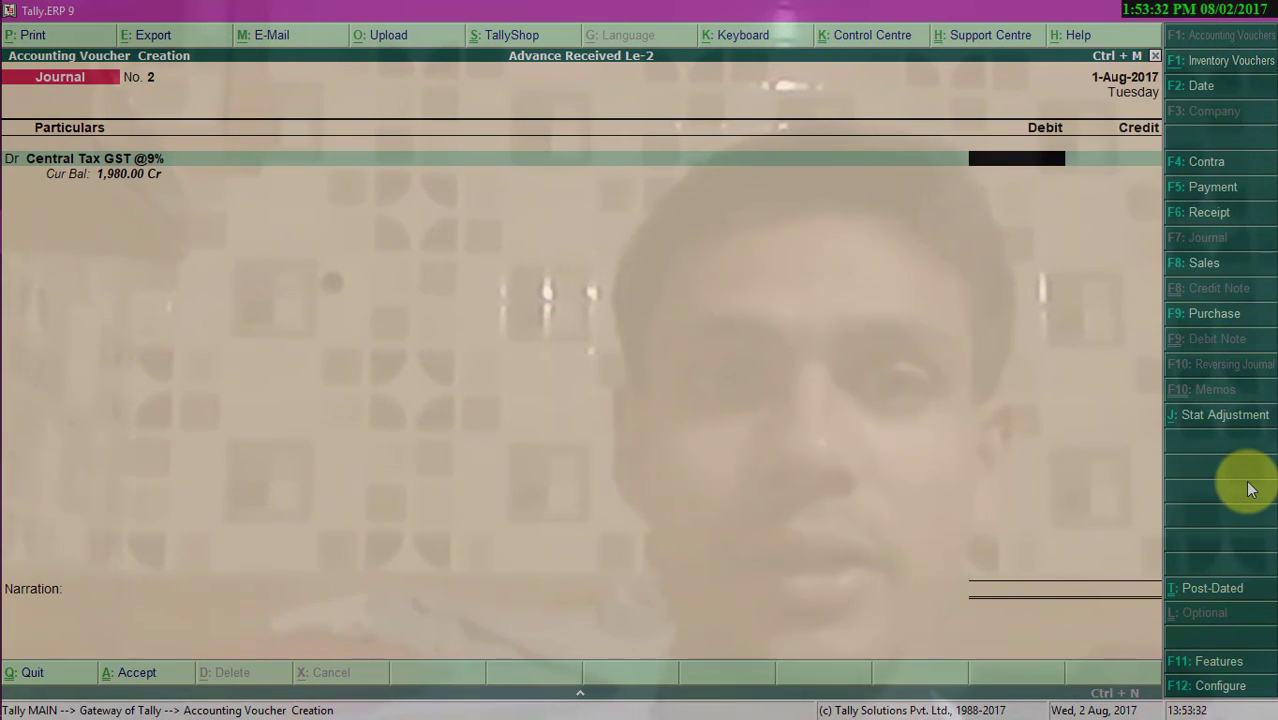
text(720)
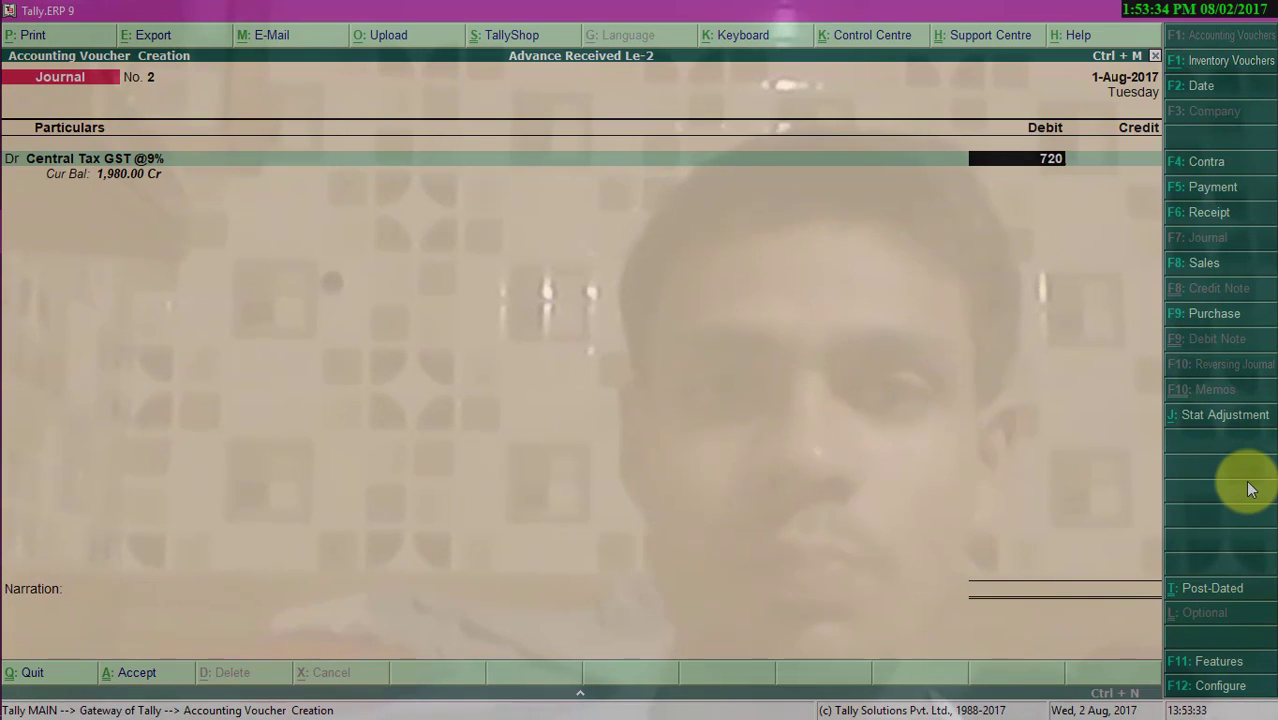
key(Return)
- Debit State Tax GST @9% with 720 in the journal
key(Return)
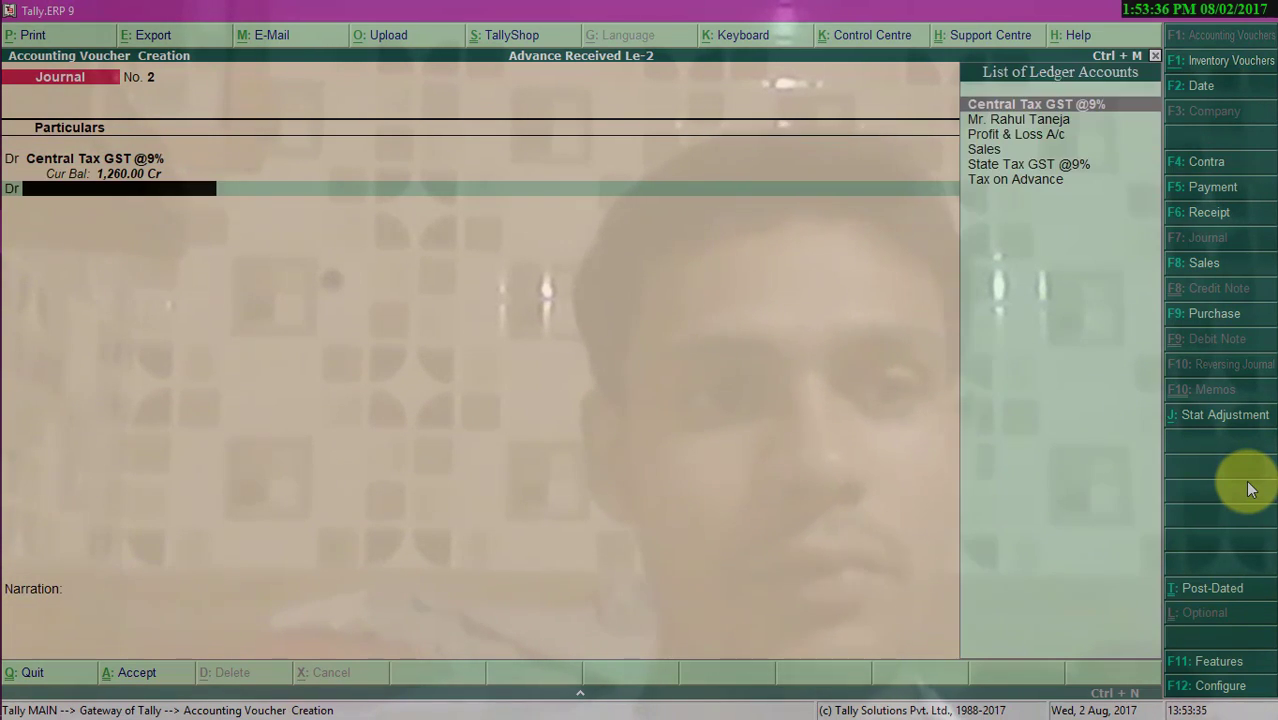
text(st)
key(Return)
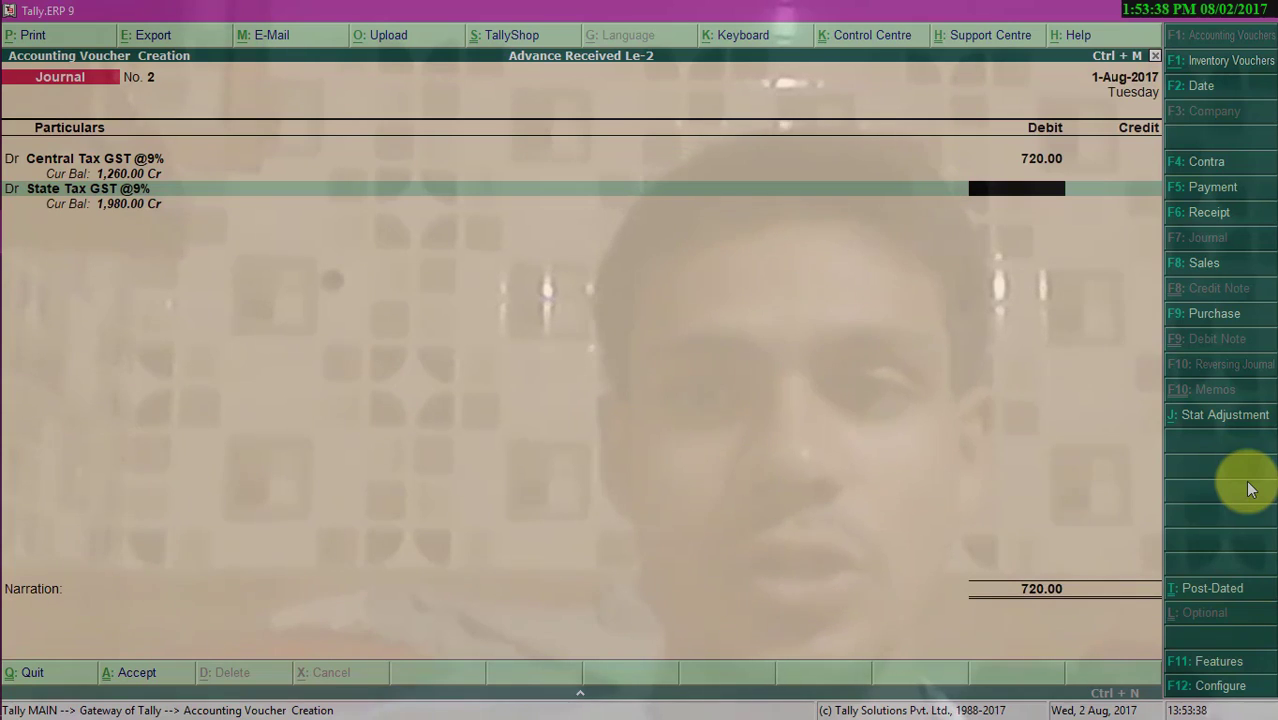
text(720)
key(Return)
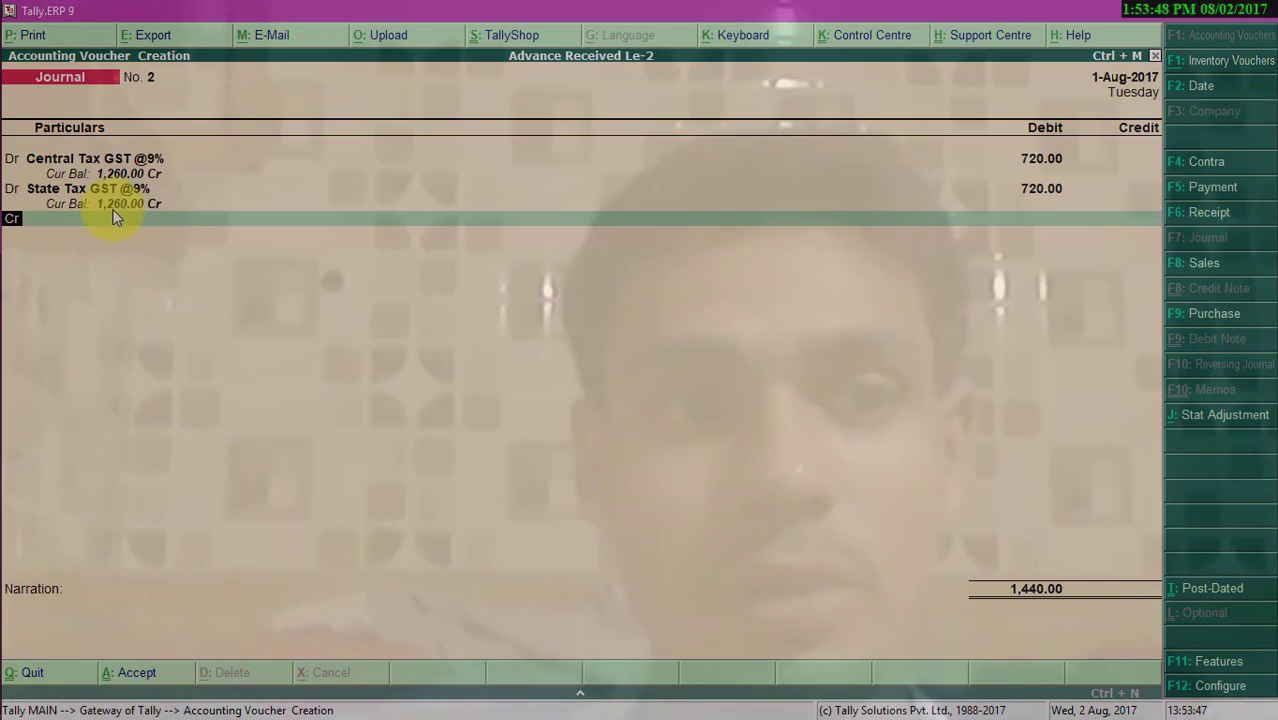
- Credit the Tax on Advance ledger with 1,440 and accept the journal voucher
key(Return)
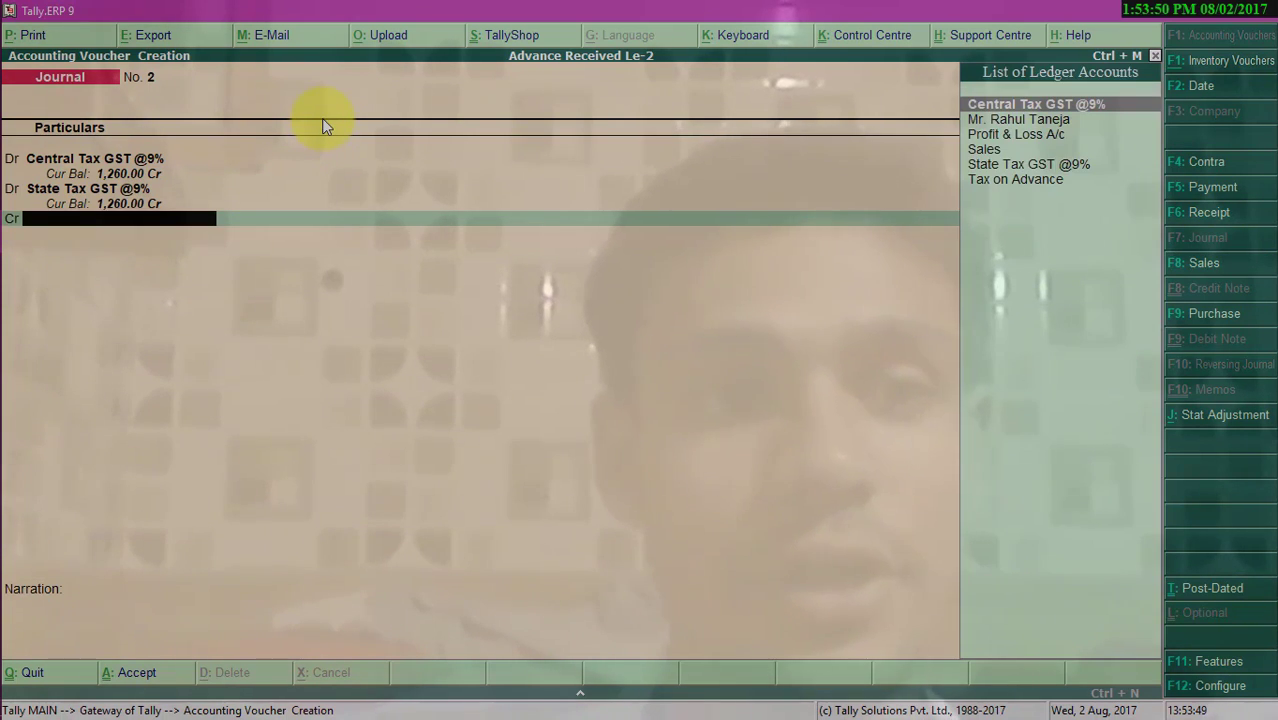
text(T)
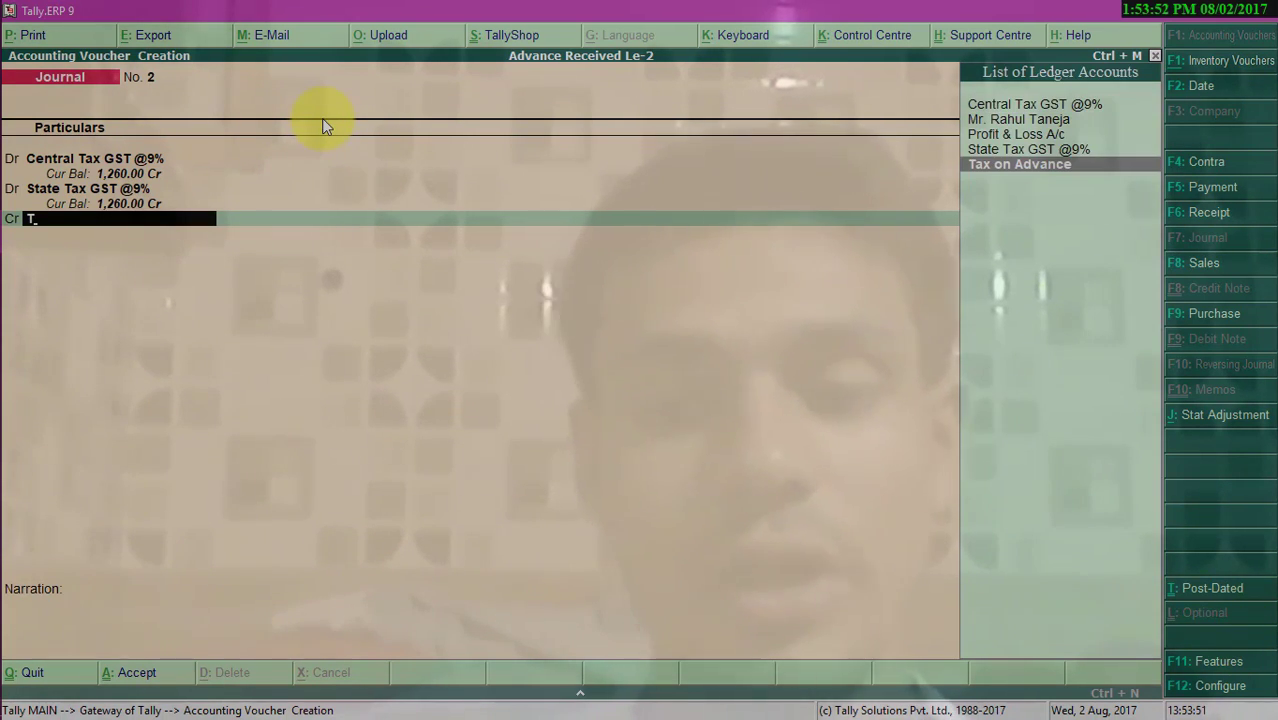
key(Return)
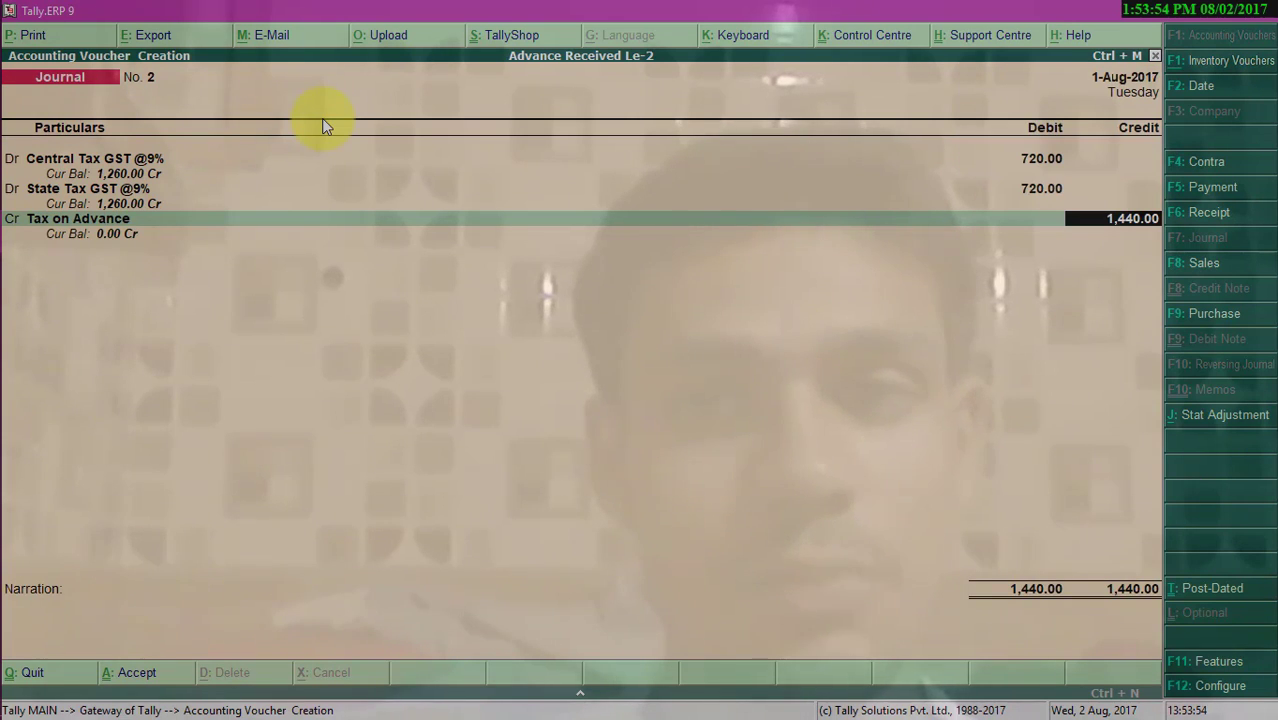
key(Return)
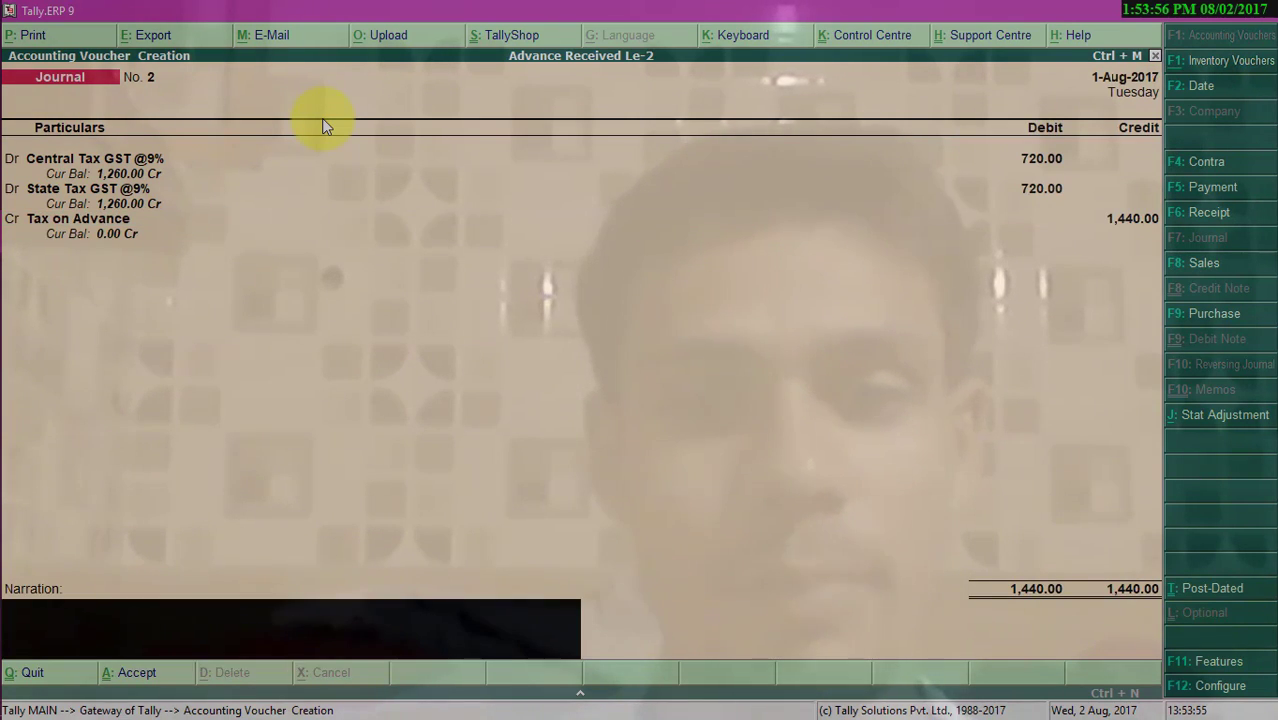
key(Return)
key(y)
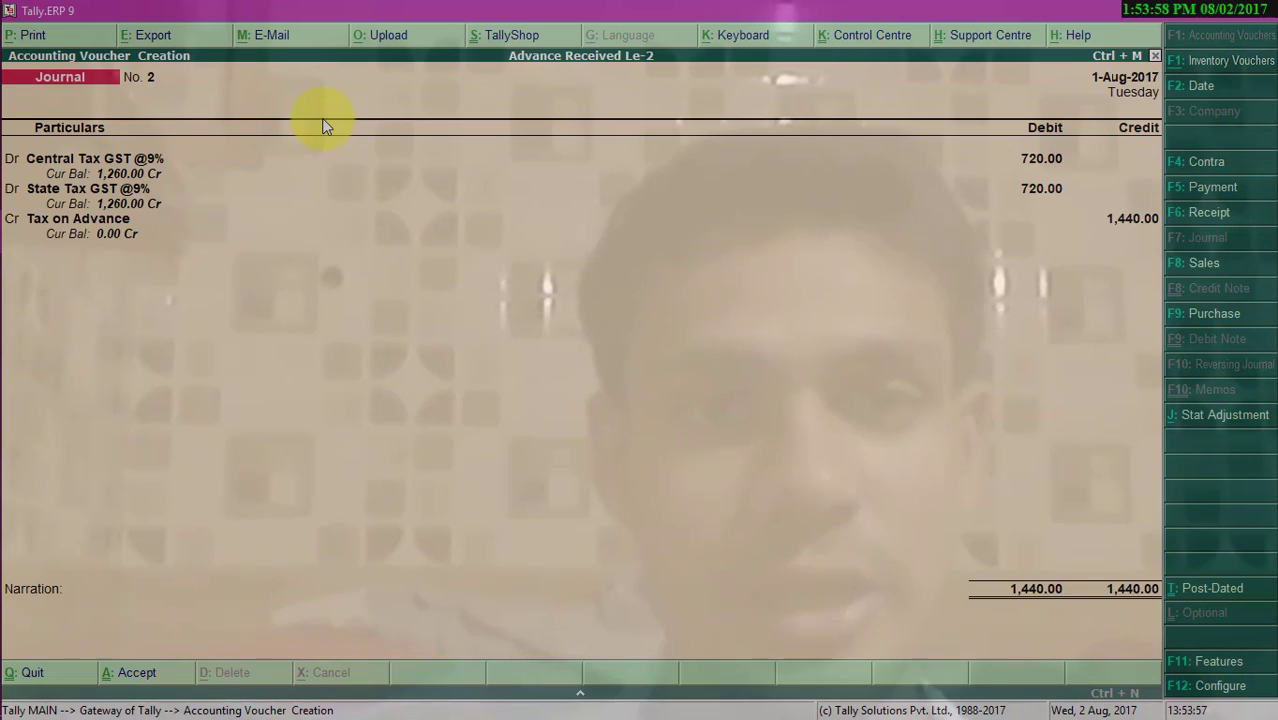
key(Escape)
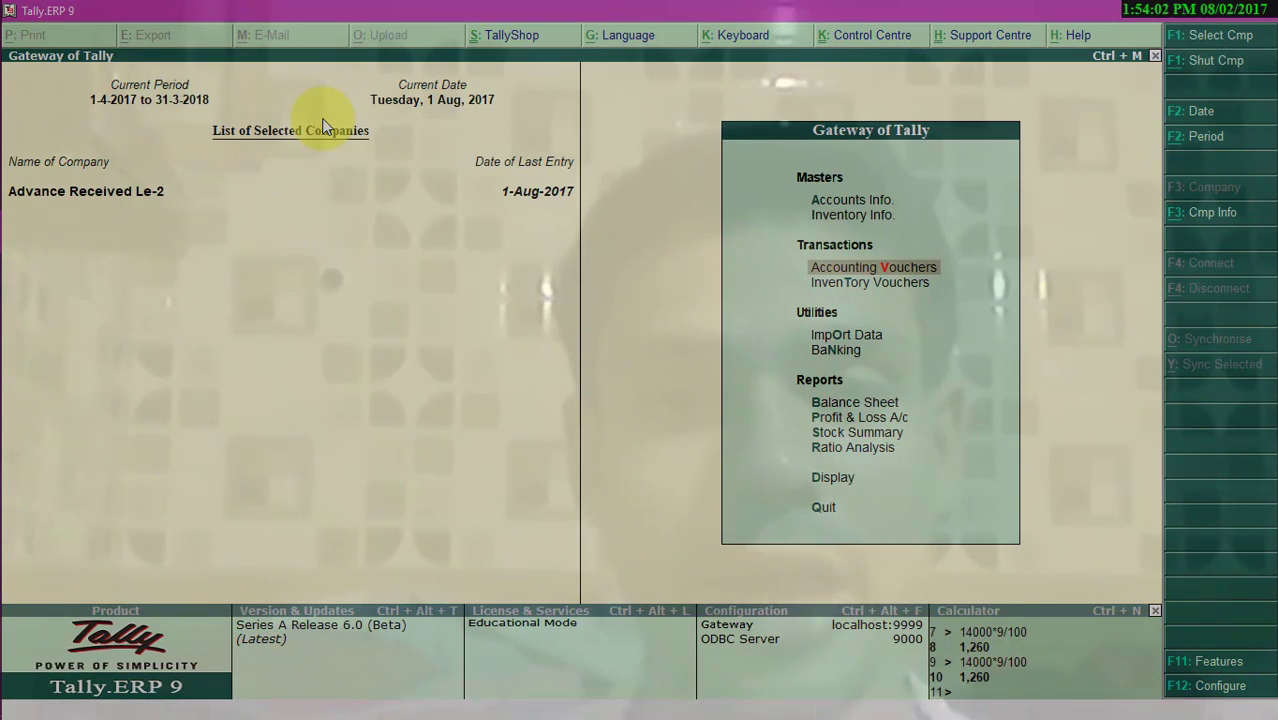
- Open the Balance Sheet and examine the Duties & Taxes liability and current assets after the journal
key(b)
key(Down)
key(Down)
key(Down)
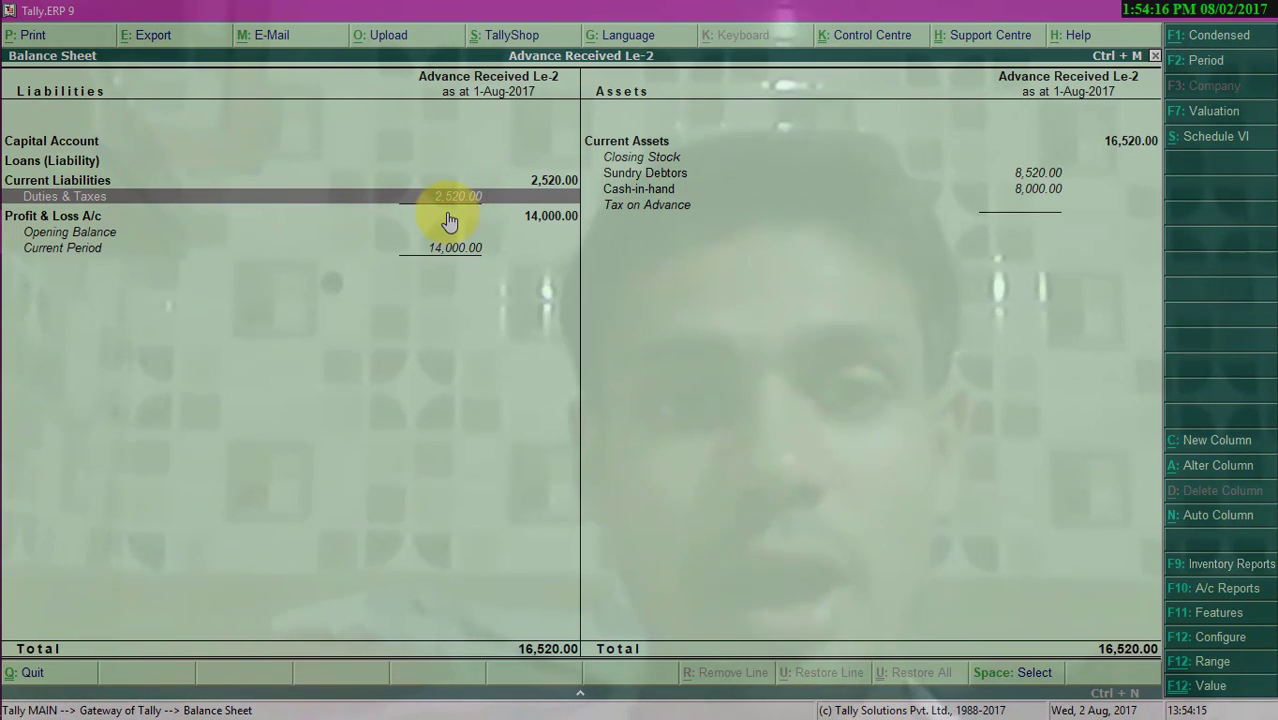
key(Escape)
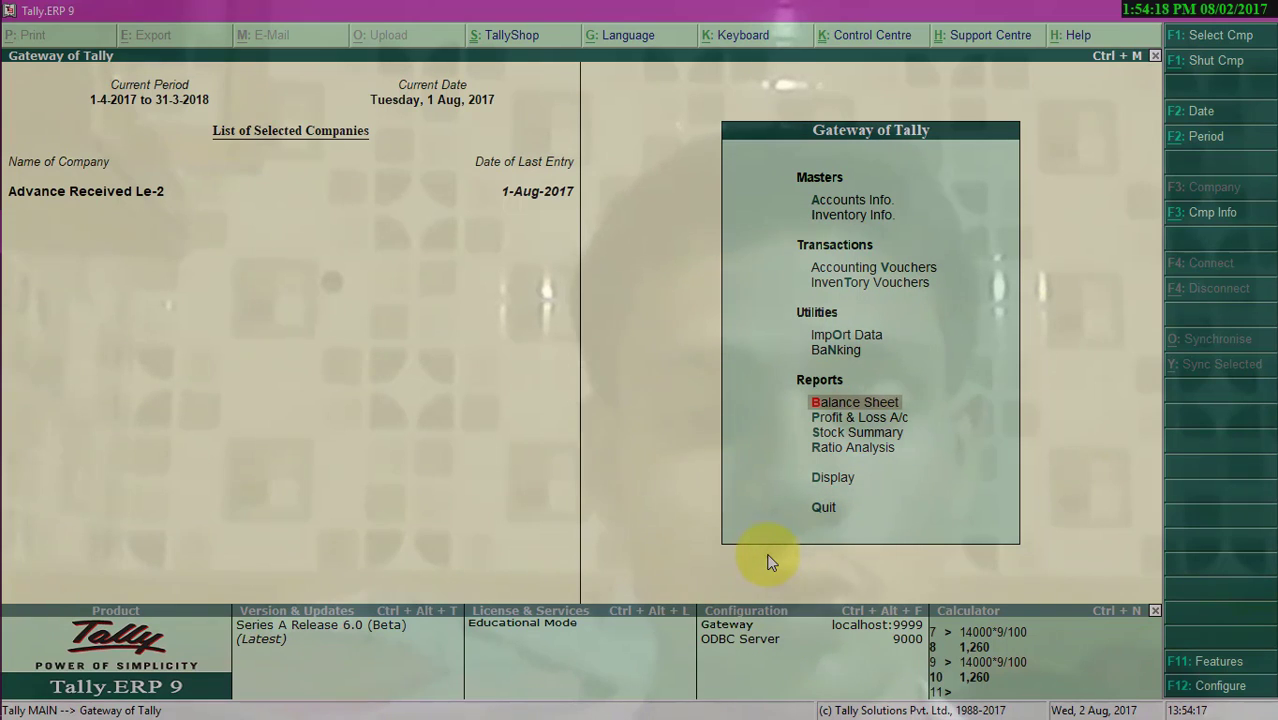
- Open the GSTR-1 report from GST statutory reports and review the B2B and advance set-off rows
key(d)
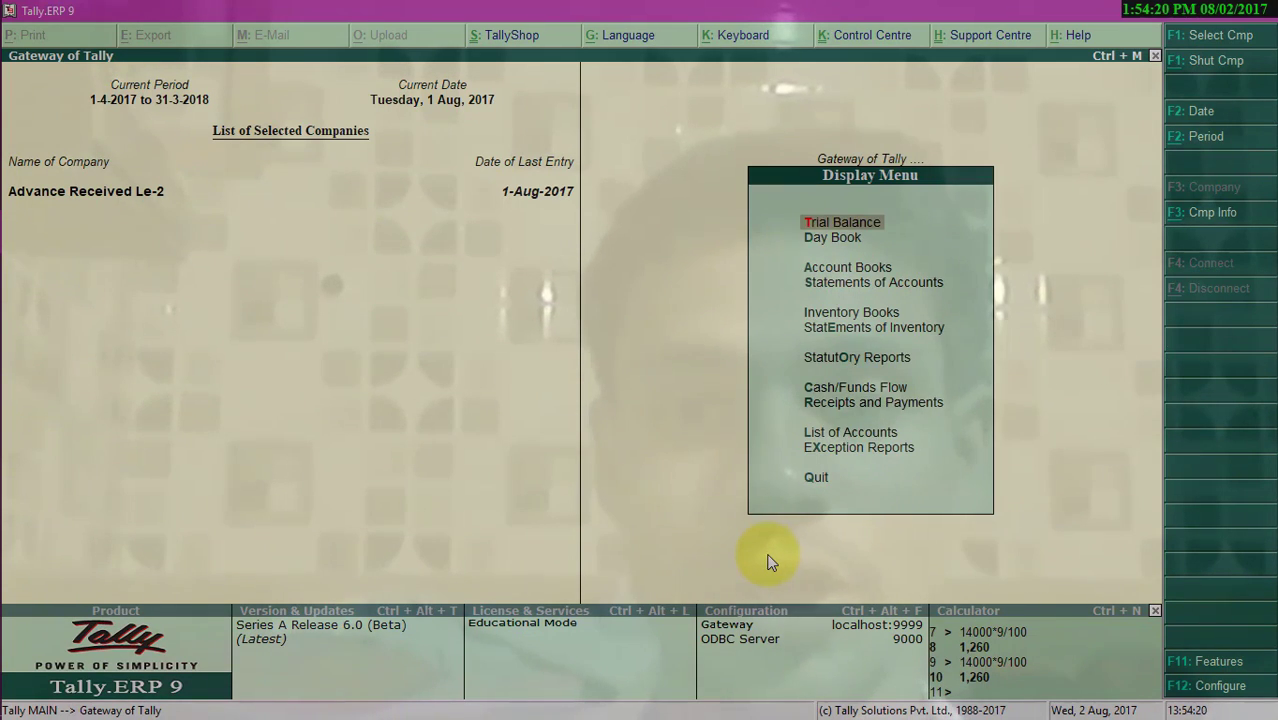
key(o)
key(Return)
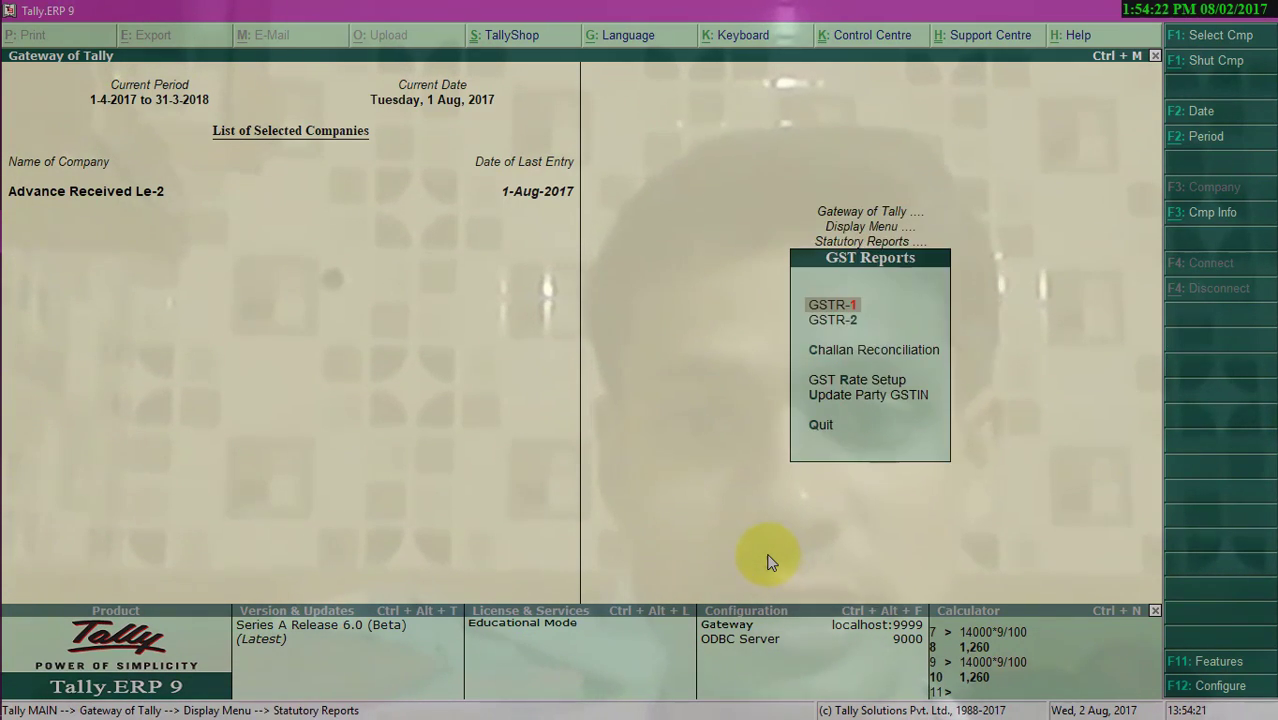
key(Return)
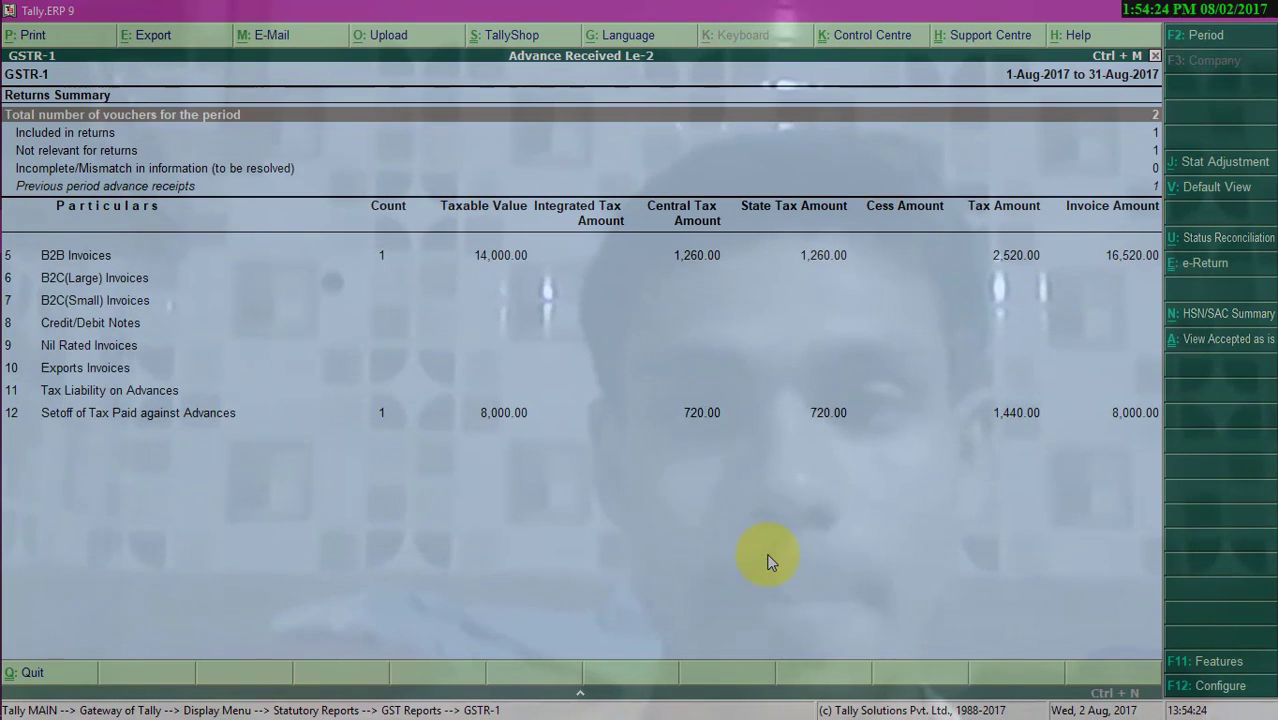
key(Down)
key(Down)
key(Down)
key(Down)
key(Down)
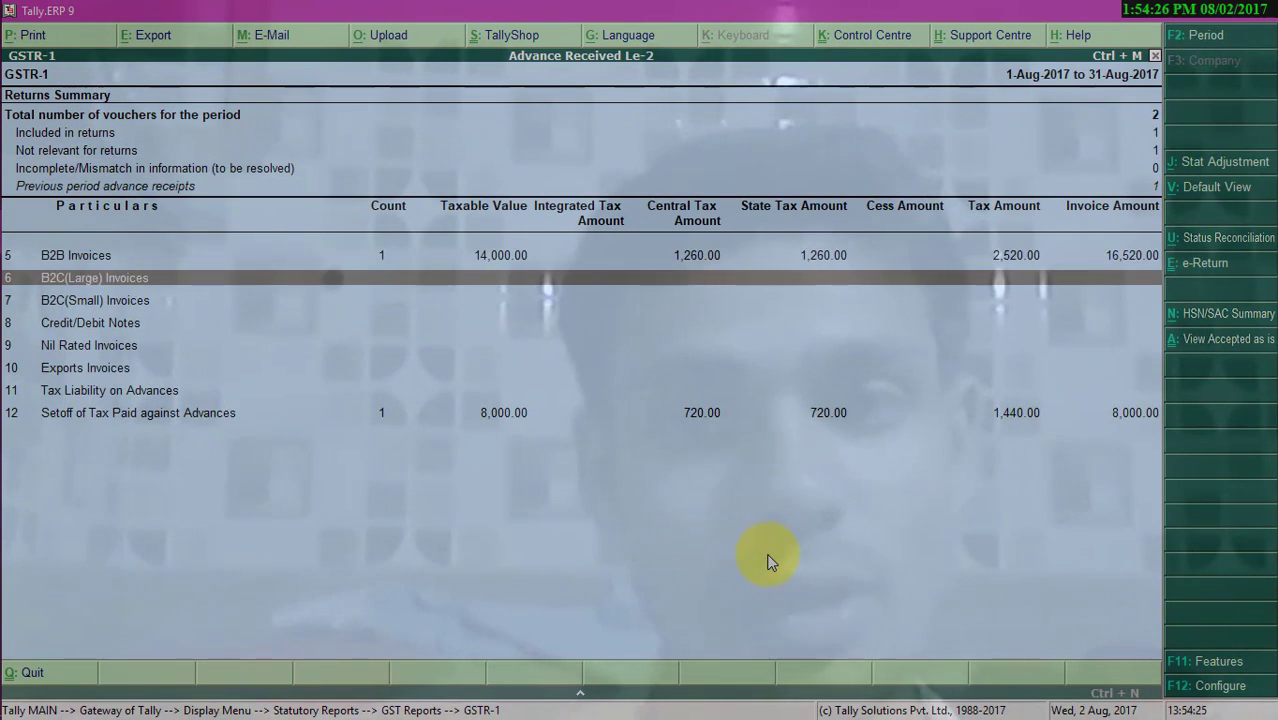
key(Up)
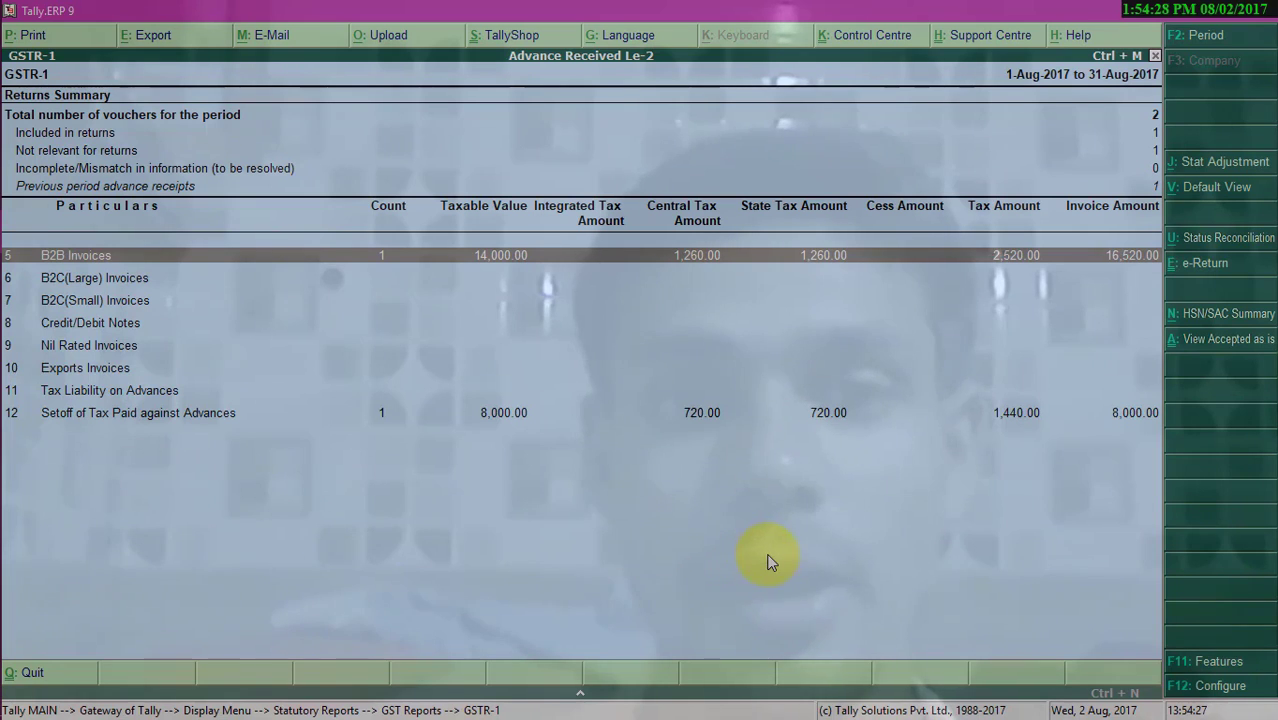